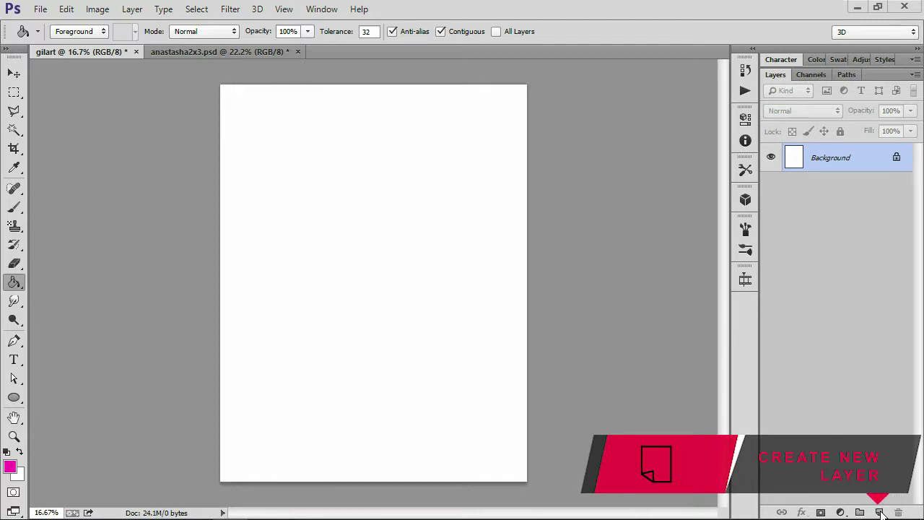
Add Layer 1 and fill it with a magenta gradient fading upward to white
click(880, 512)
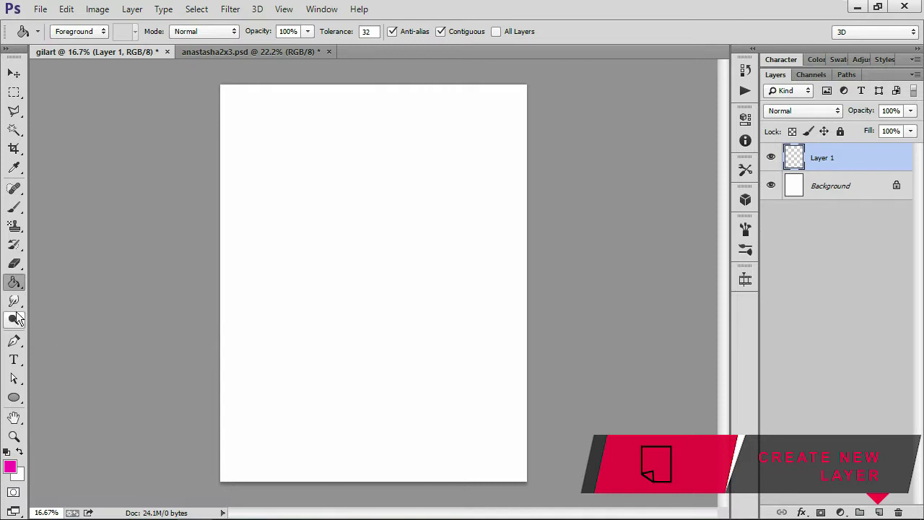
right_click(14, 283)
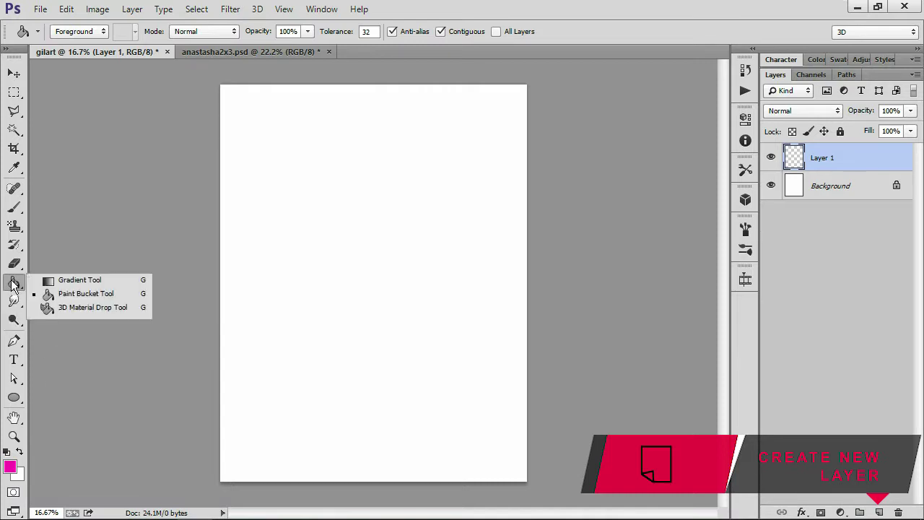
click(79, 283)
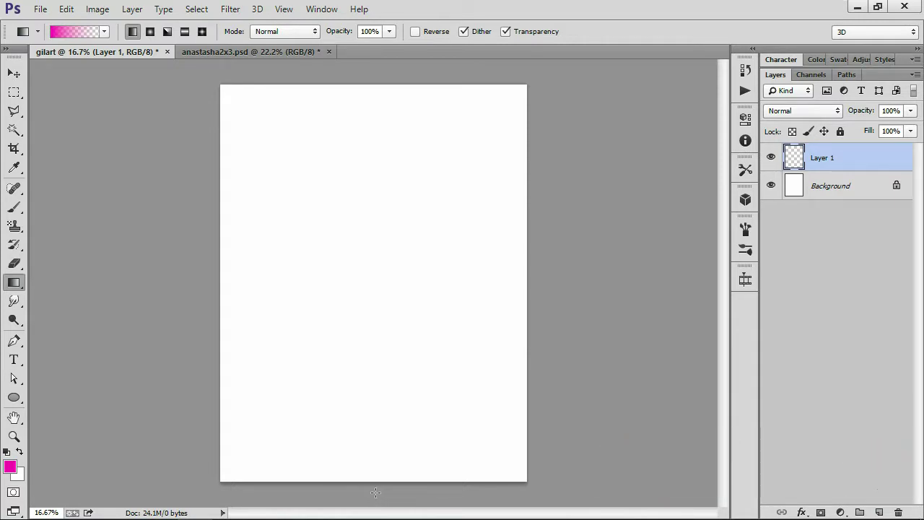
mouse_move(375, 493)
mouse_down()
mouse_move(363, 167)
mouse_move(377, 145)
mouse_up()
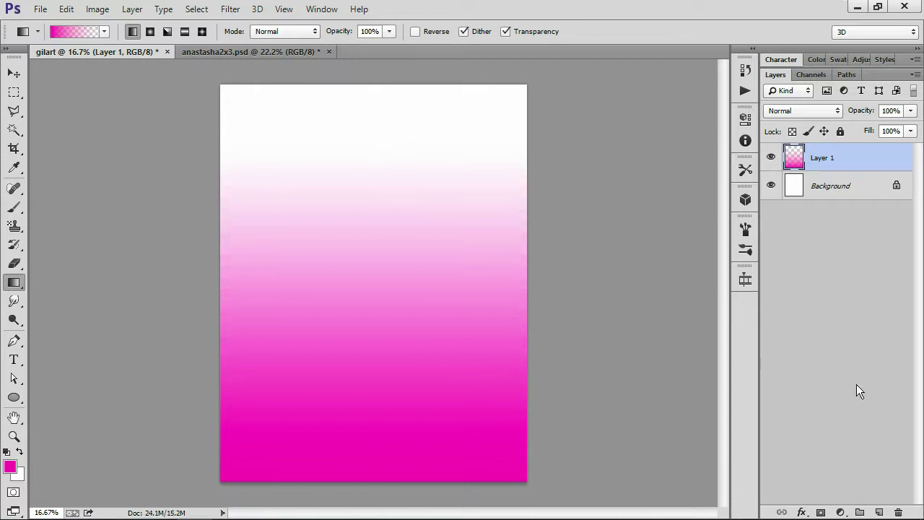
Add Layer 2 and select a rectangle in the upper middle of the page
click(879, 512)
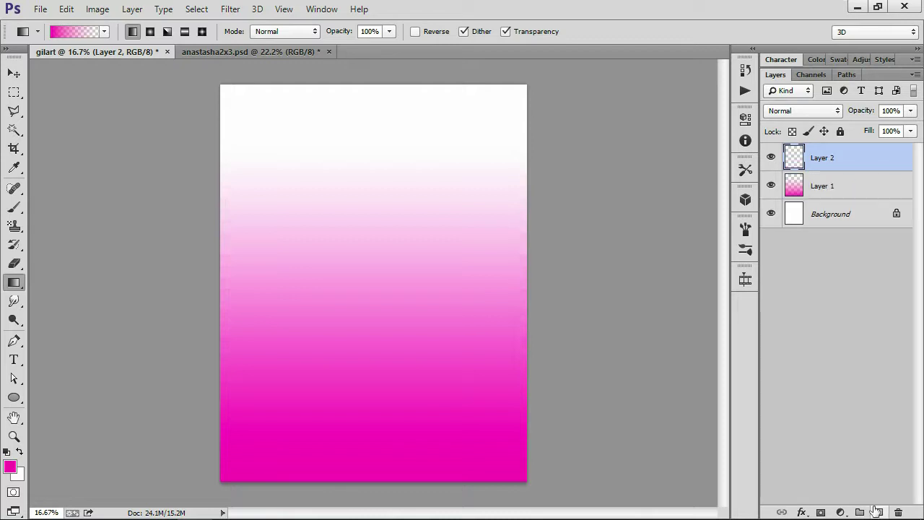
click(14, 92)
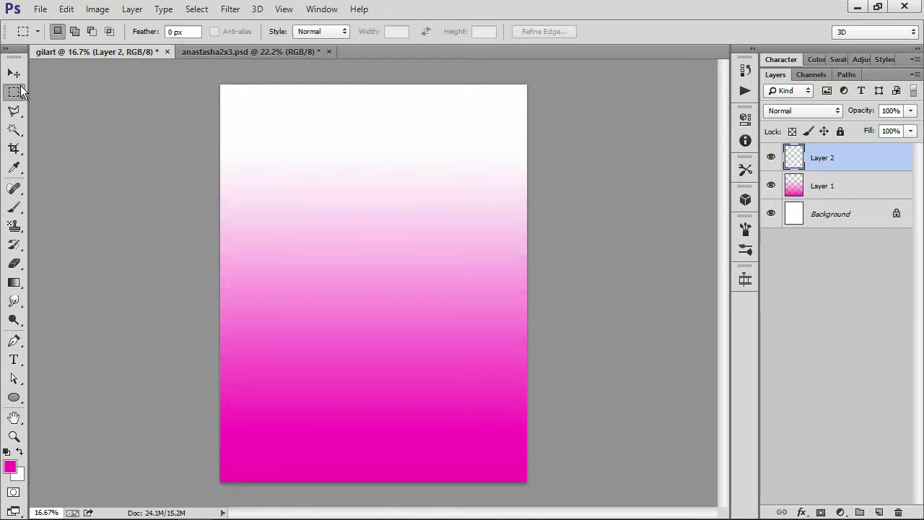
drag(277, 192, 488, 357)
drag(487, 356, 483, 359)
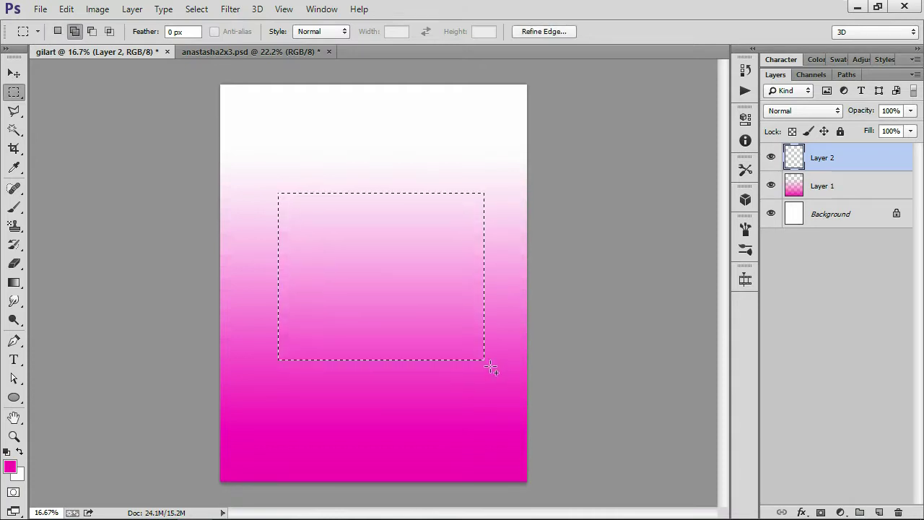
Fill the selection with cyan (2ef3f1) using the Paint Bucket, then deselect
key(g)
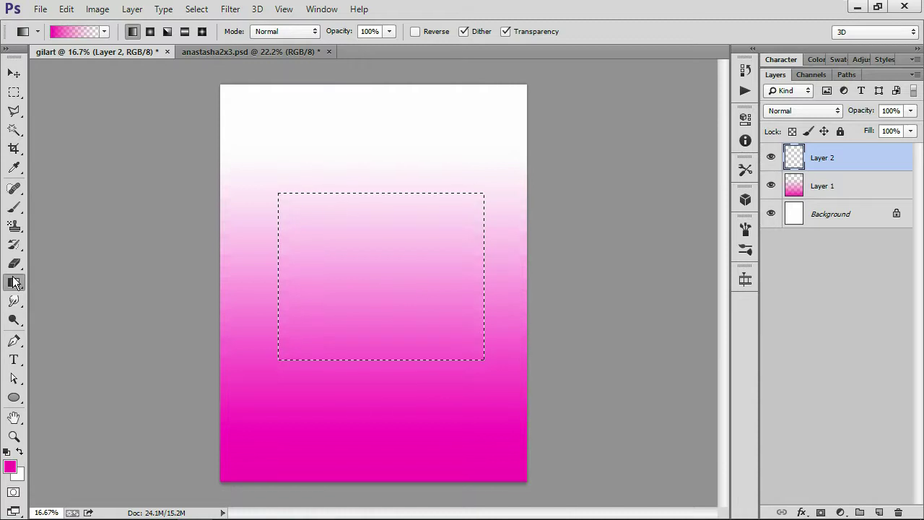
right_click(16, 283)
click(61, 293)
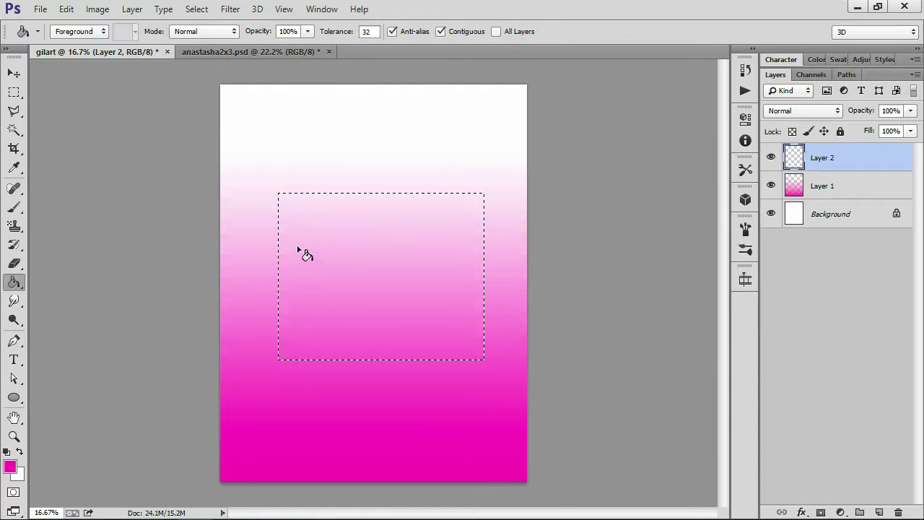
click(10, 466)
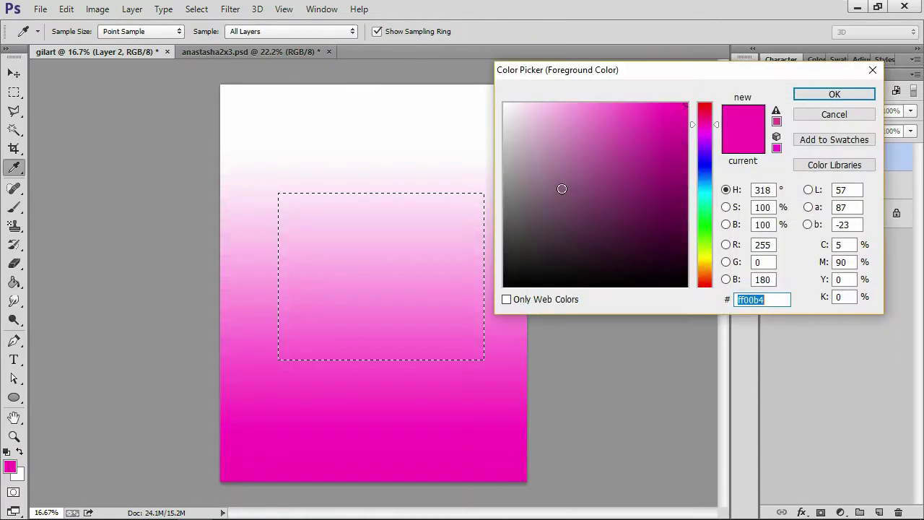
click(711, 195)
click(652, 111)
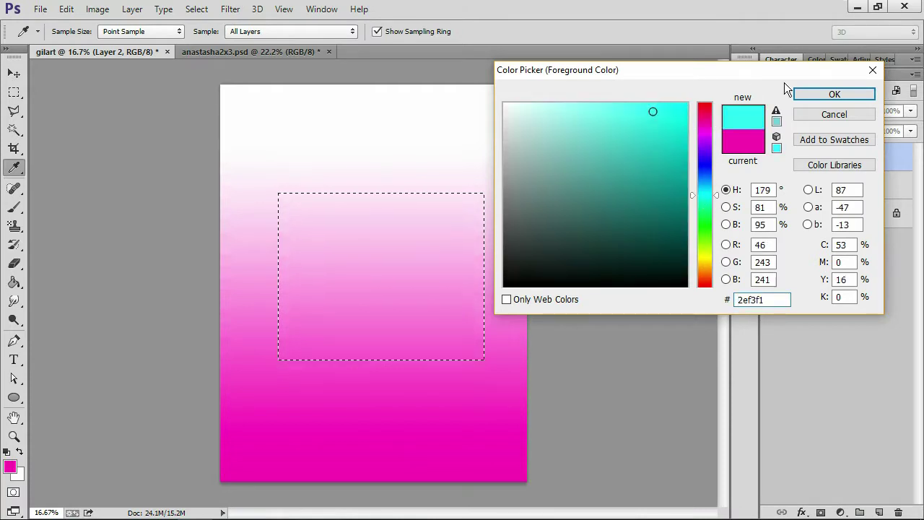
click(825, 93)
click(475, 257)
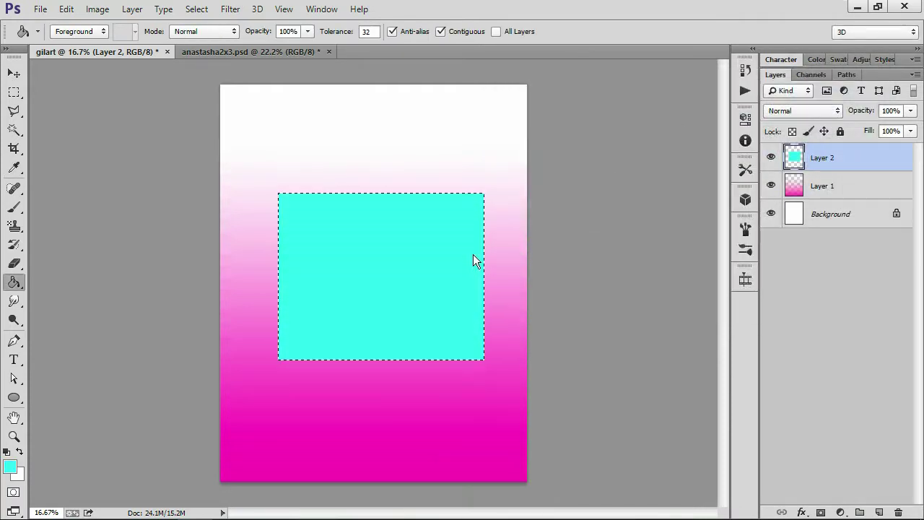
key(ctrl+d)
key(v)
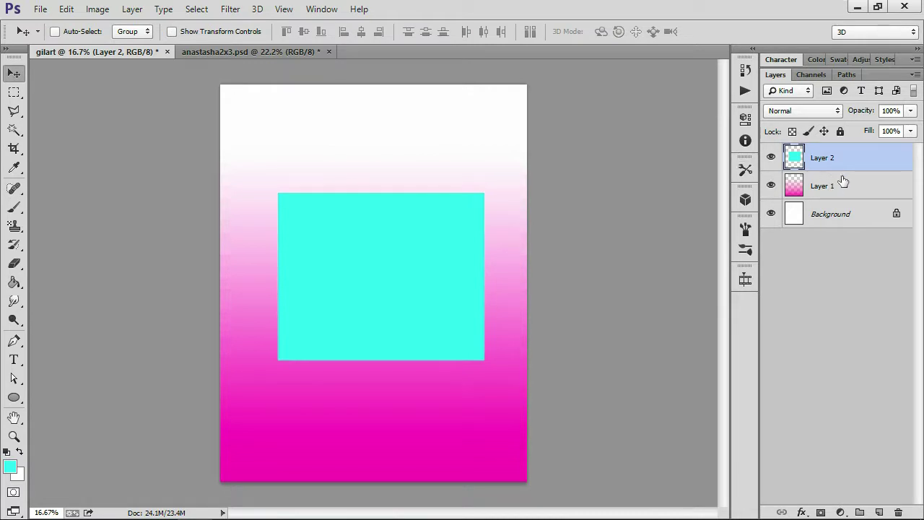
On new Layer 3, brush a soft orange stroke across the middle of the page
click(879, 513)
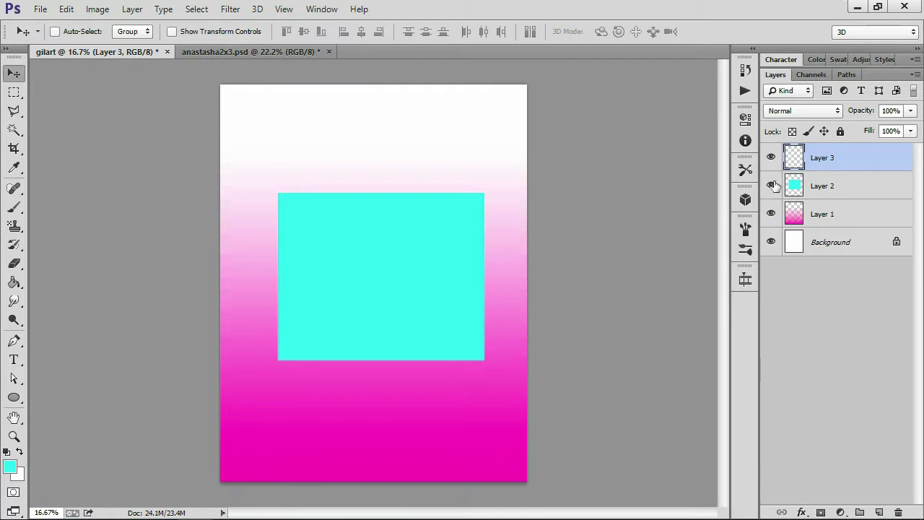
click(13, 208)
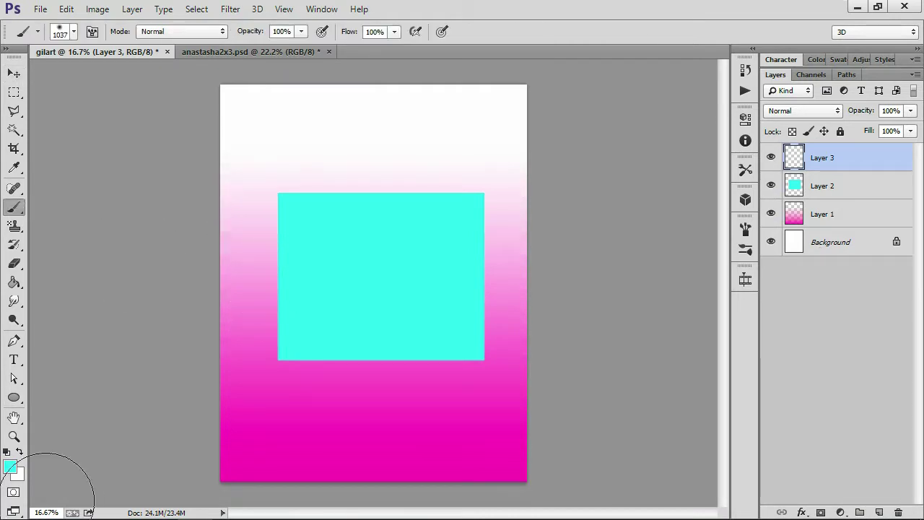
click(11, 468)
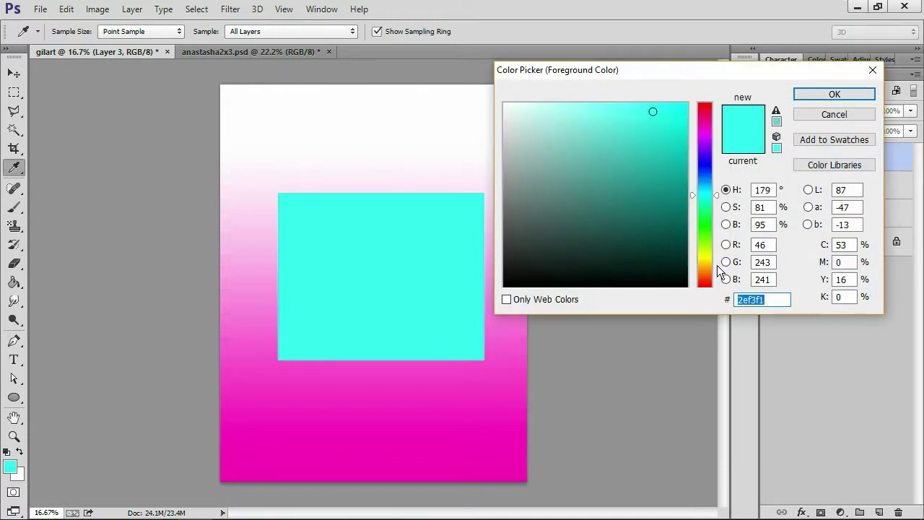
click(705, 268)
click(835, 94)
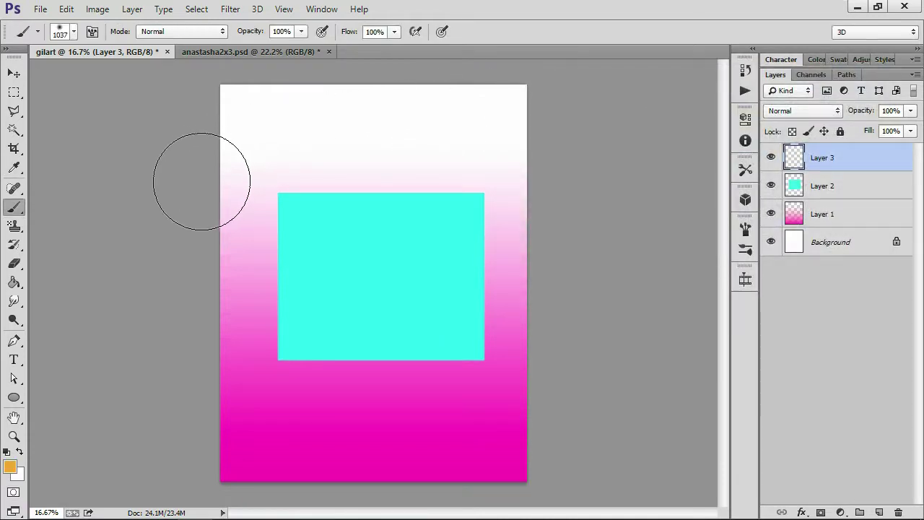
drag(223, 333, 573, 346)
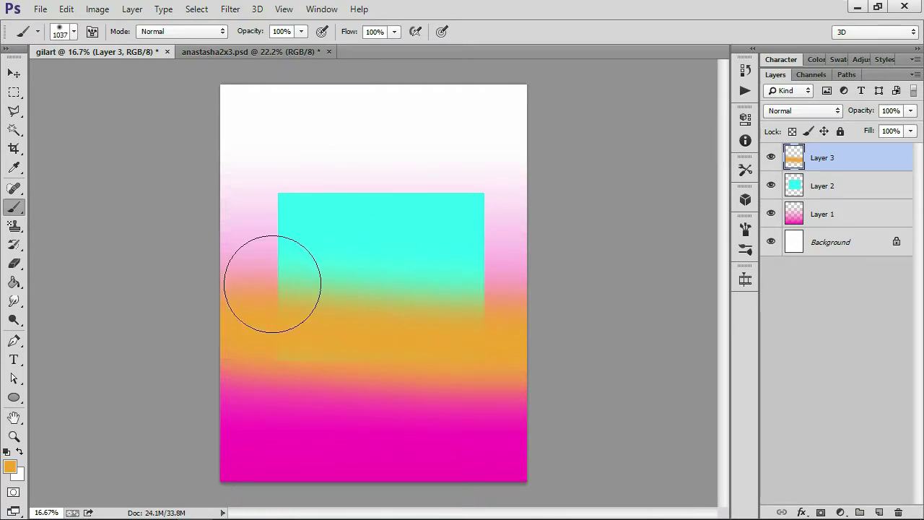
click(21, 397)
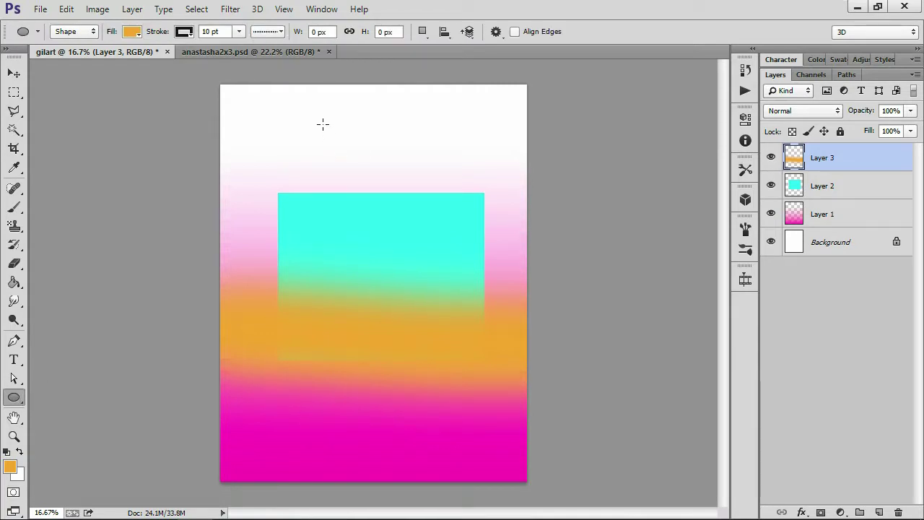
Draw an orange circle near the top of the page with no outline stroke
drag(323, 124, 480, 252)
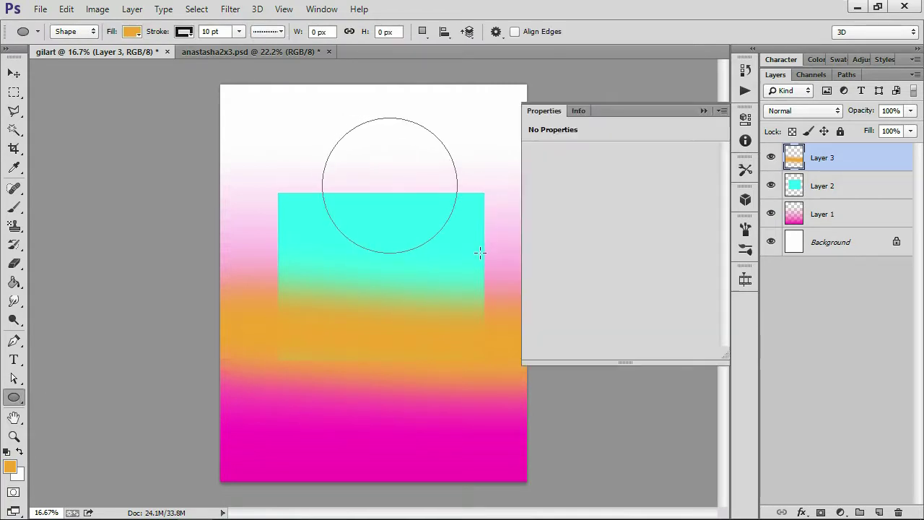
click(564, 197)
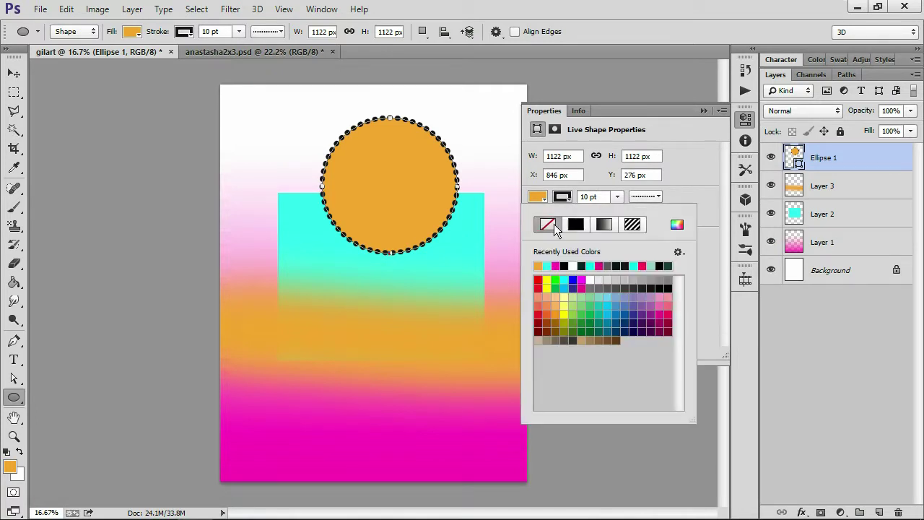
click(549, 224)
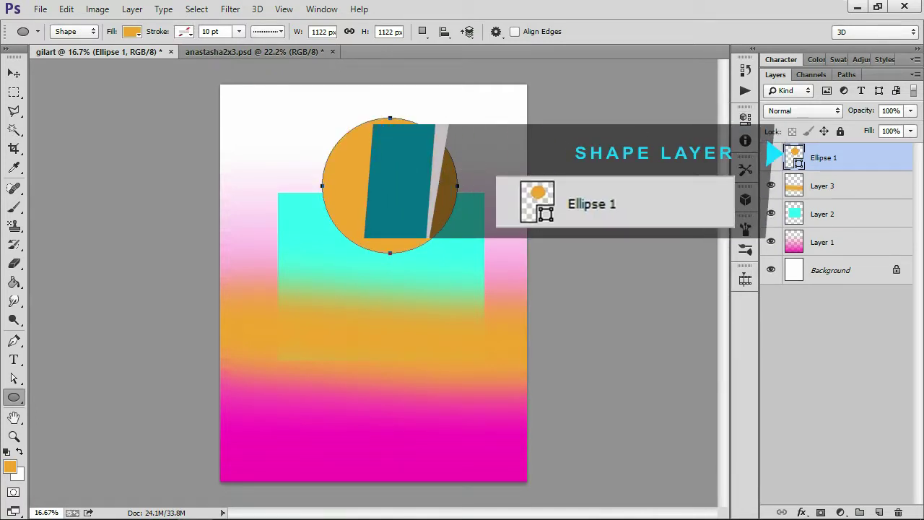
Place the printer-7 icon, scale it down and centre it inside the circle
key(v)
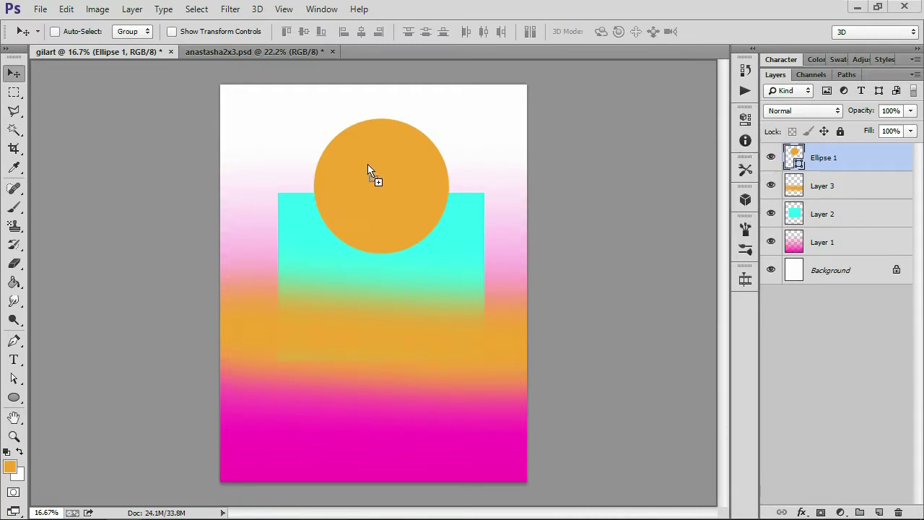
drag(385, 179, 386, 183)
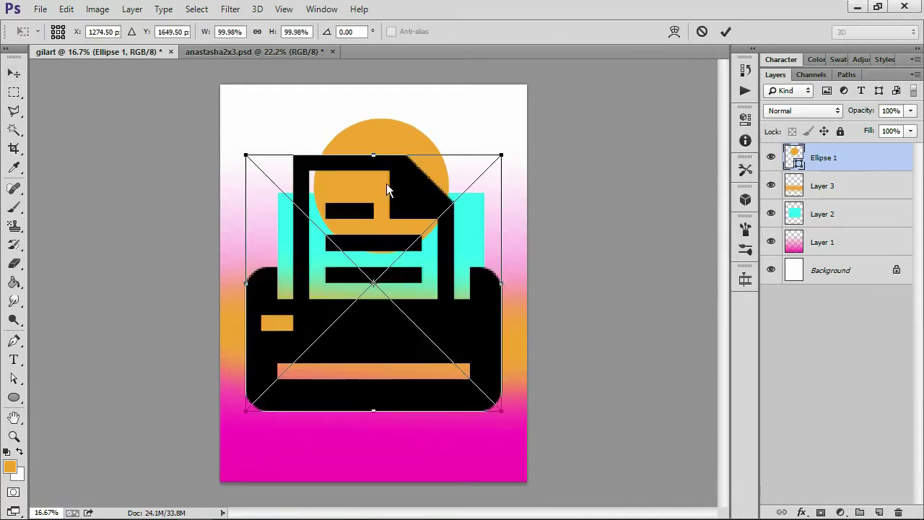
drag(503, 156, 328, 329)
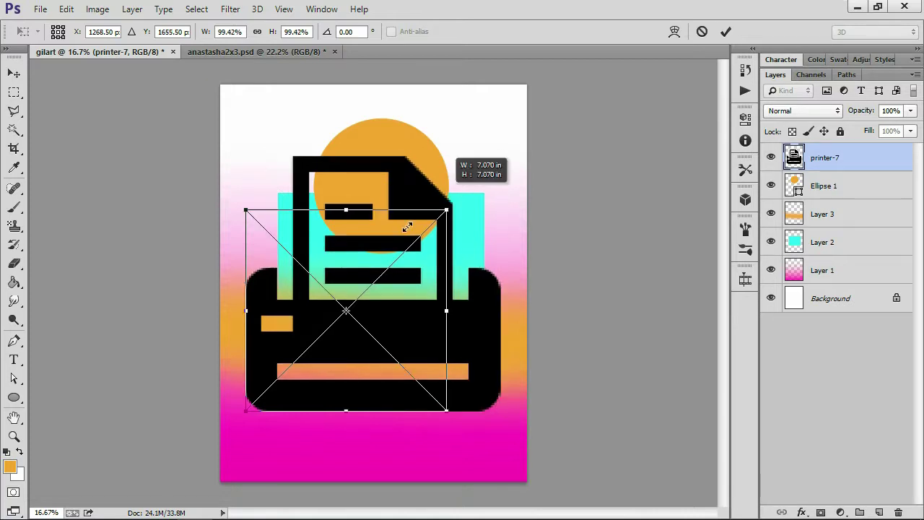
drag(321, 381, 416, 196)
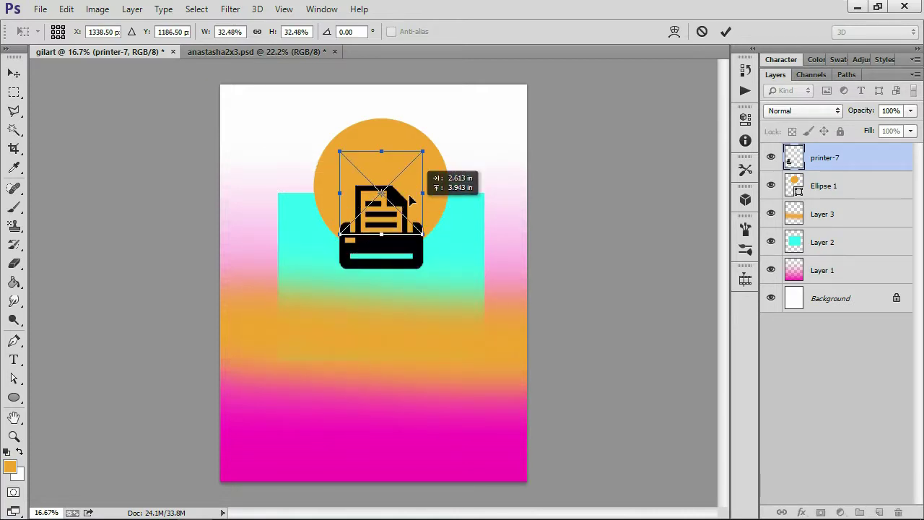
drag(428, 143, 420, 147)
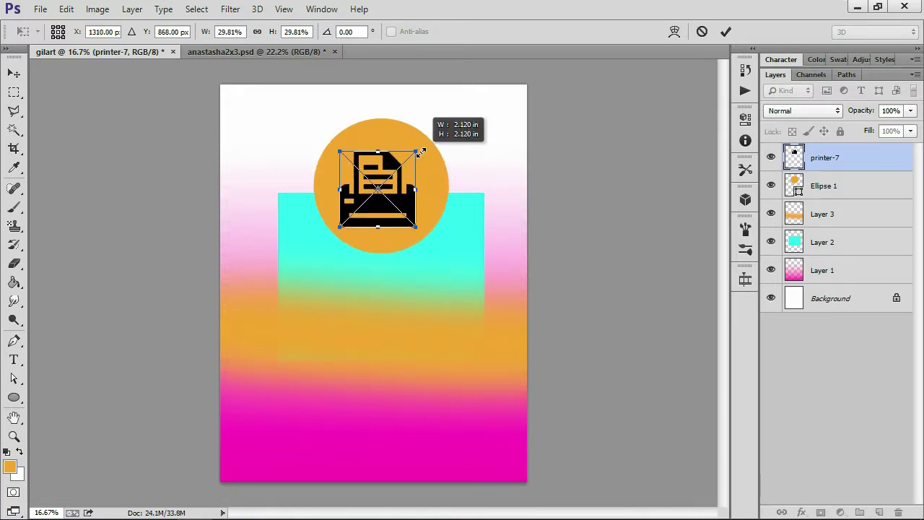
drag(407, 205, 390, 189)
key(Return)
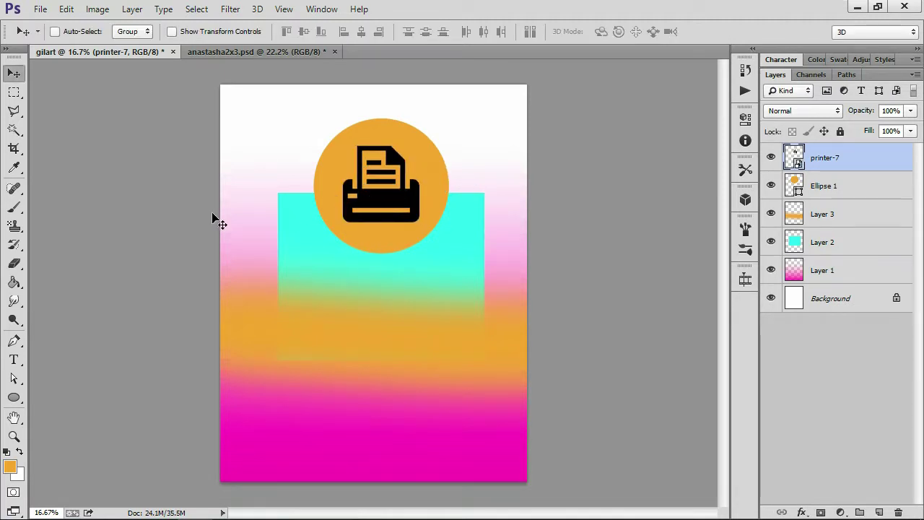
Type and commit the text 'EXAMPLE' on the cyan rectangle
click(21, 359)
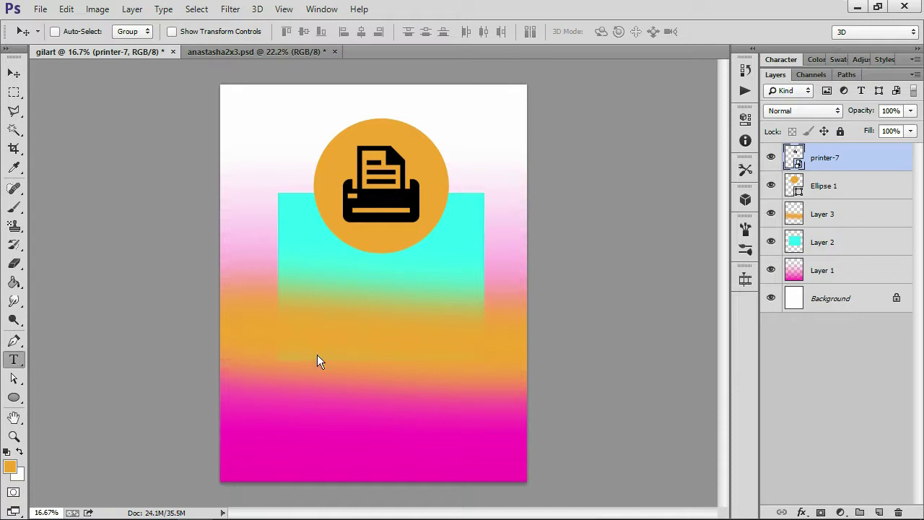
click(306, 290)
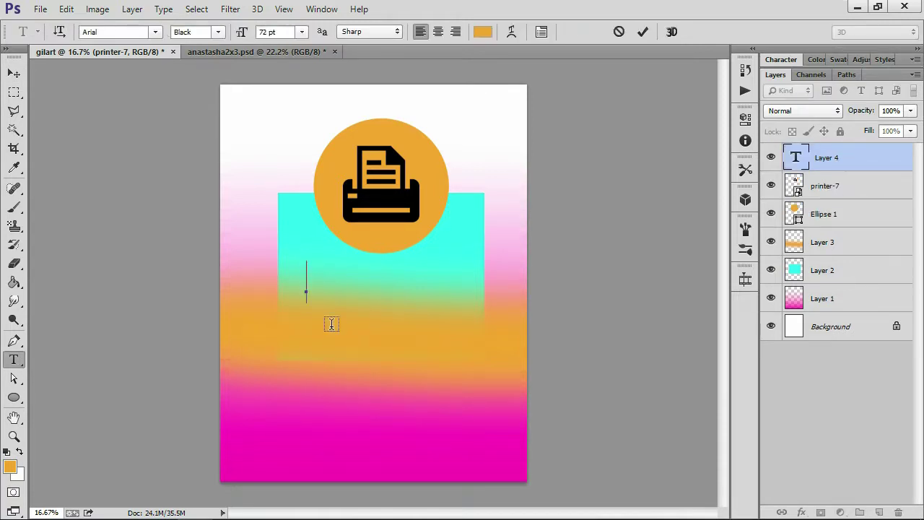
text(E)
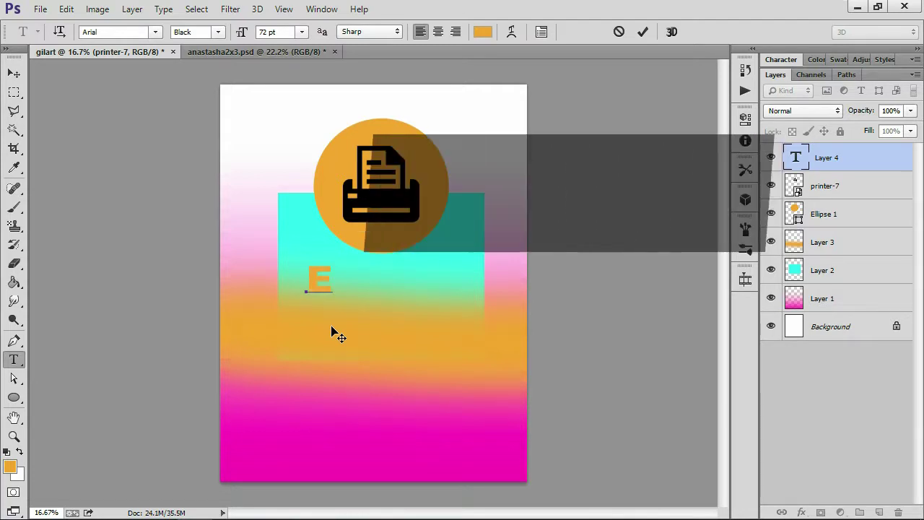
text(XAM)
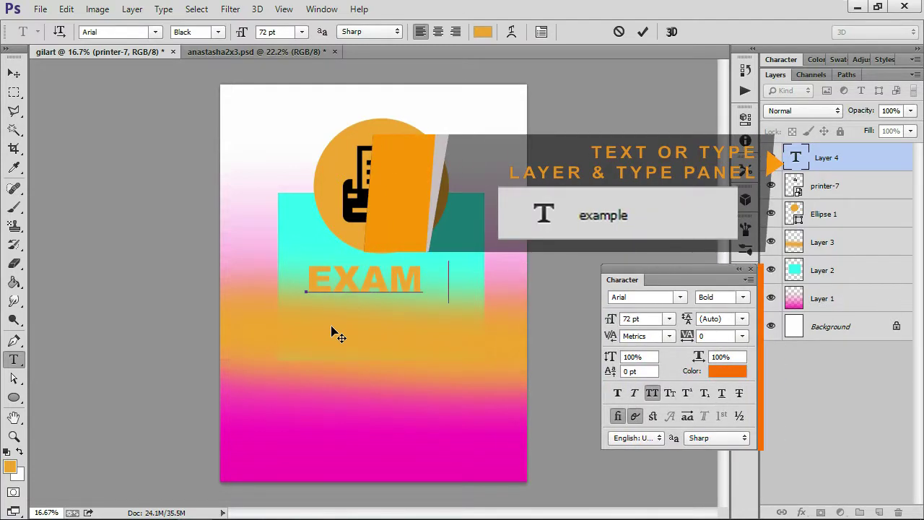
text(PLE)
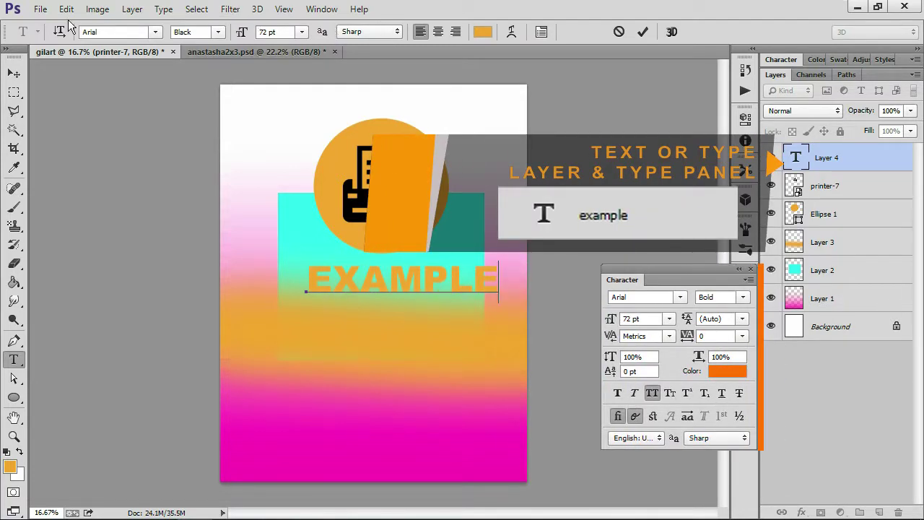
click(14, 73)
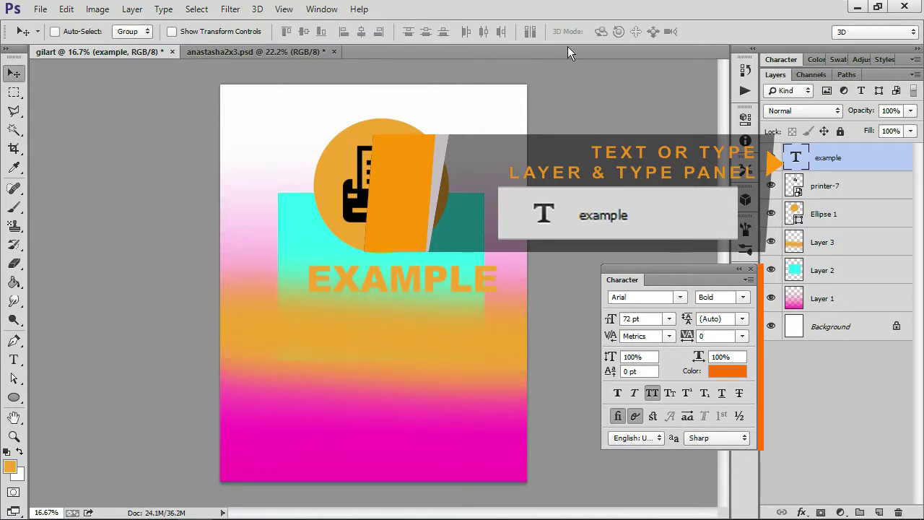
Colour the EXAMPLE text near-black (1f1607) and move it below the circle
key(t)
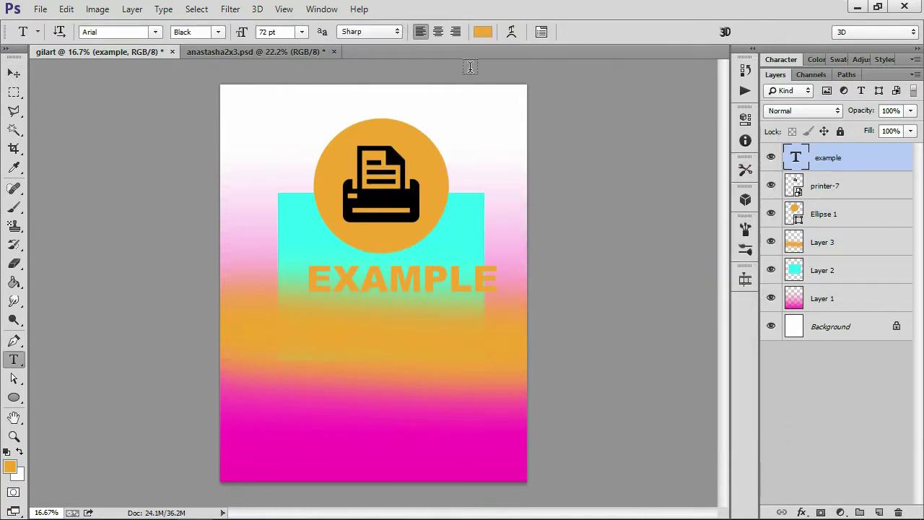
click(483, 32)
click(644, 265)
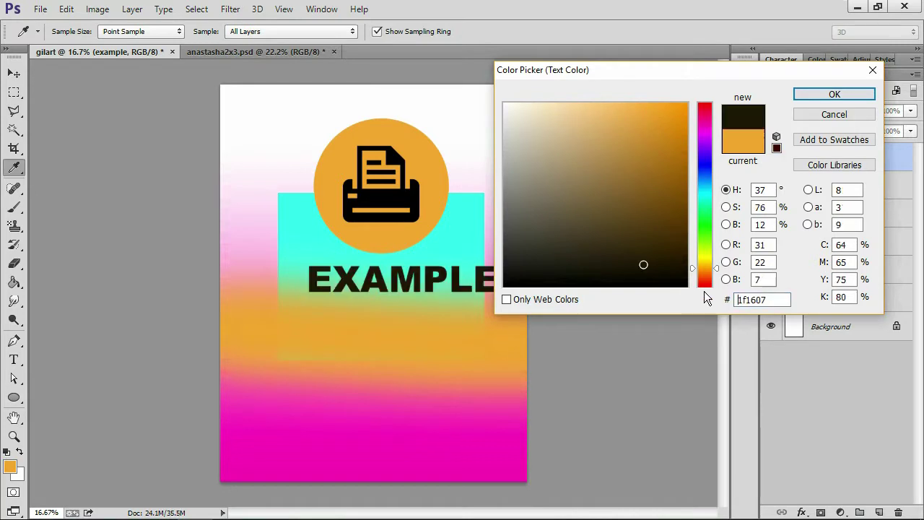
click(834, 94)
key(b)
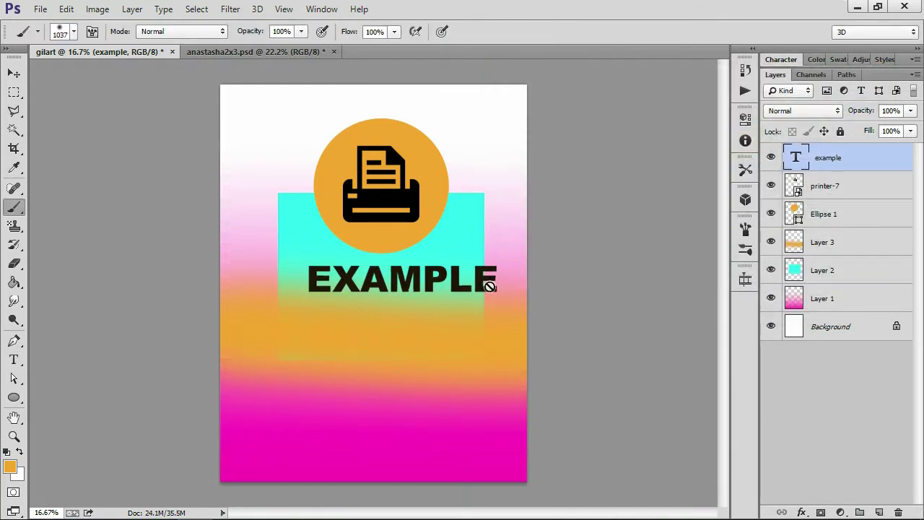
key(v)
drag(475, 289, 444, 338)
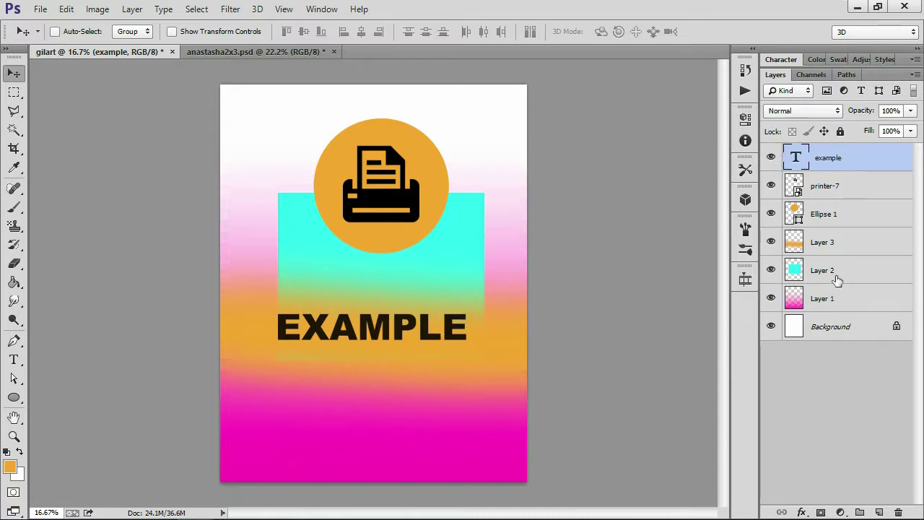
Duplicate the EXAMPLE layer as 'example copy' and move the copy above the original
key(b)
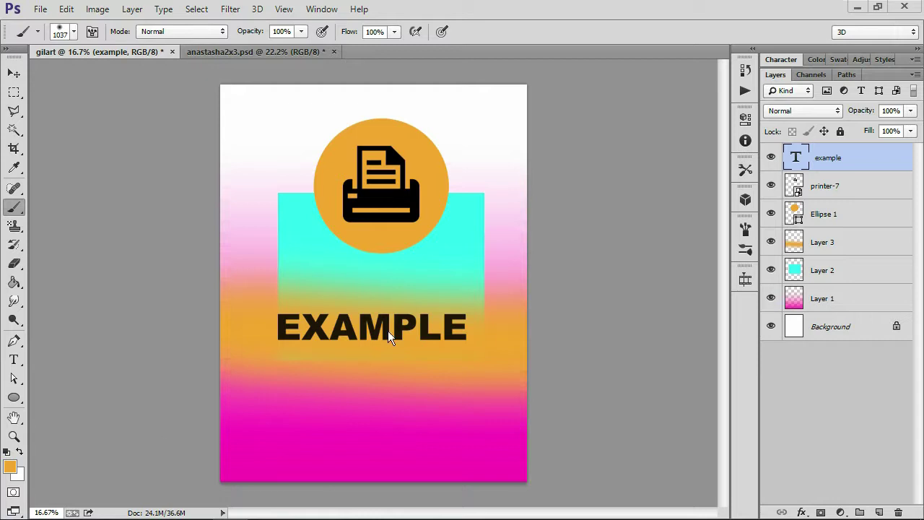
right_click(871, 165)
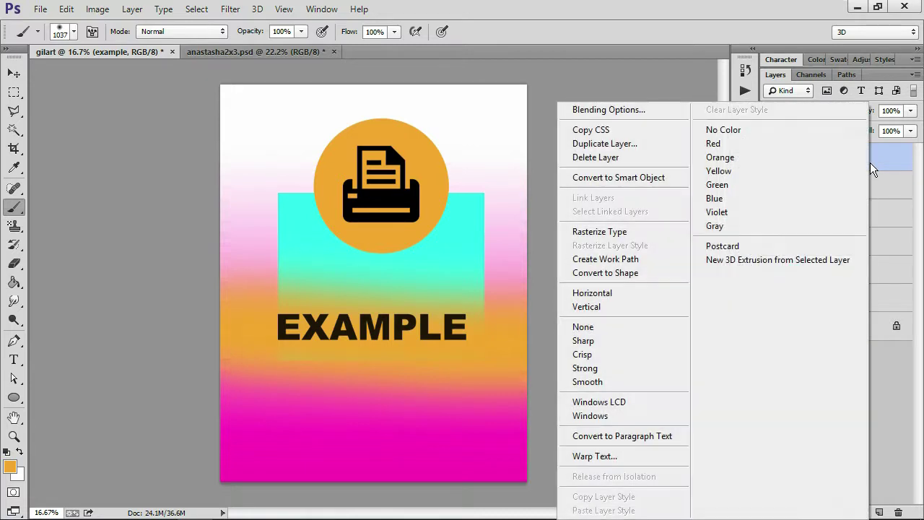
click(661, 145)
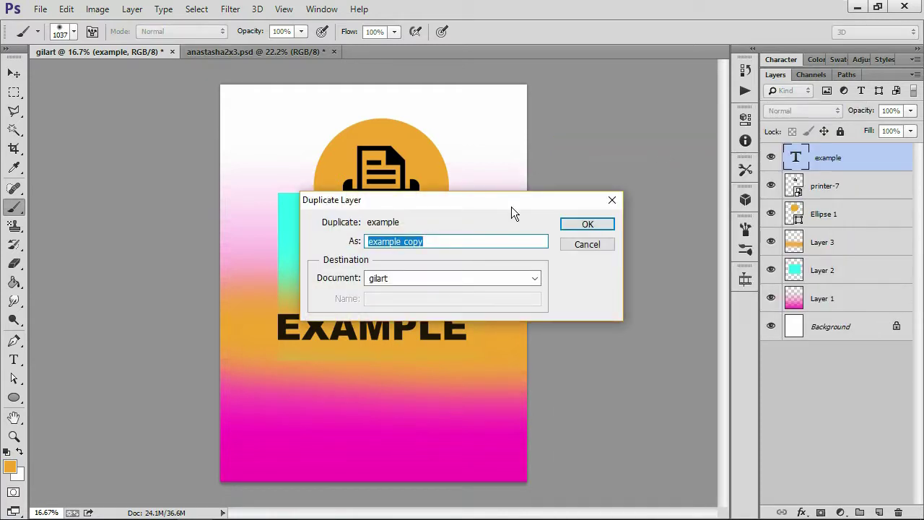
click(587, 225)
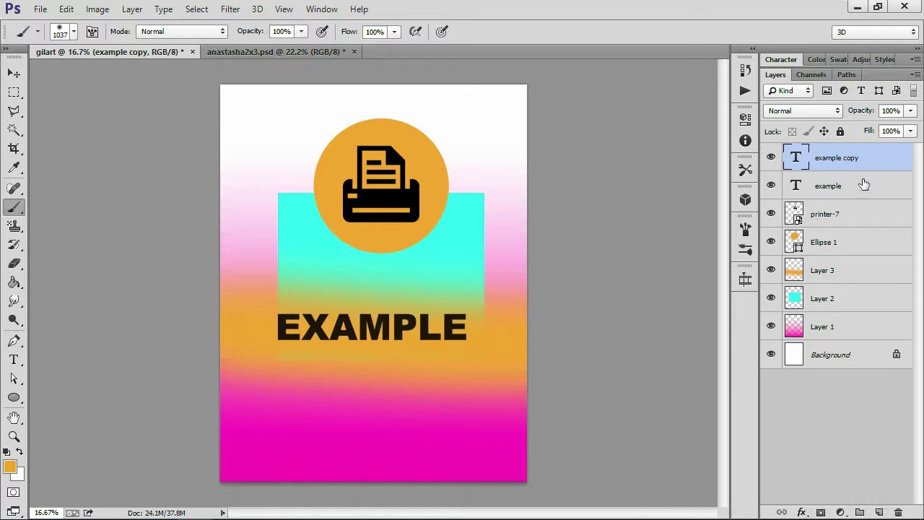
key(ctrl+z)
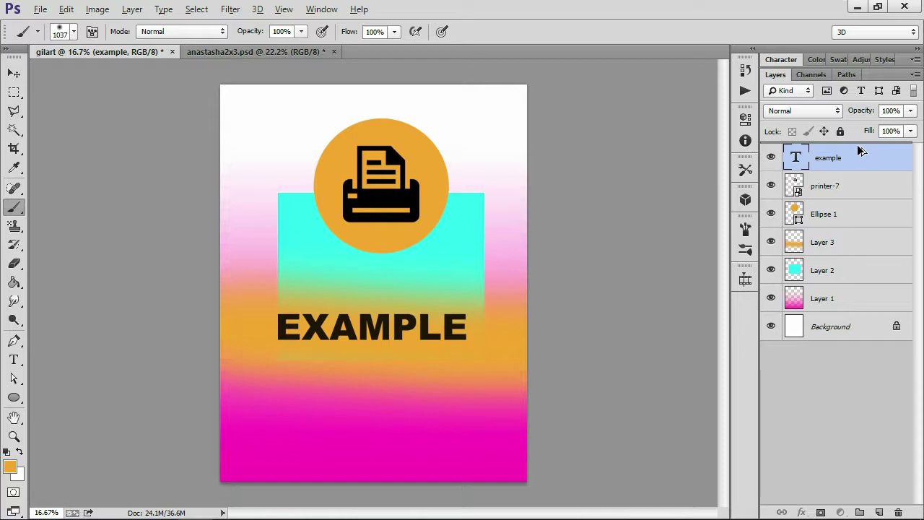
key(ctrl+j)
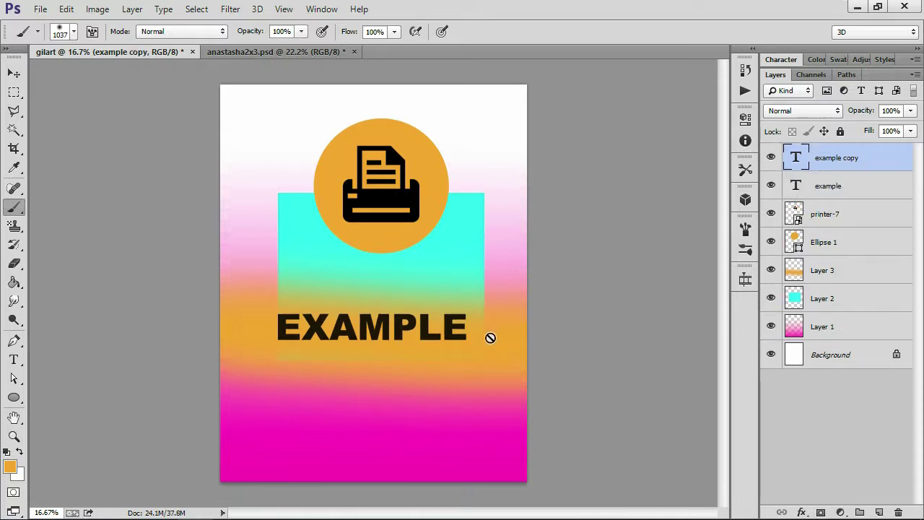
key(v)
drag(451, 341, 447, 295)
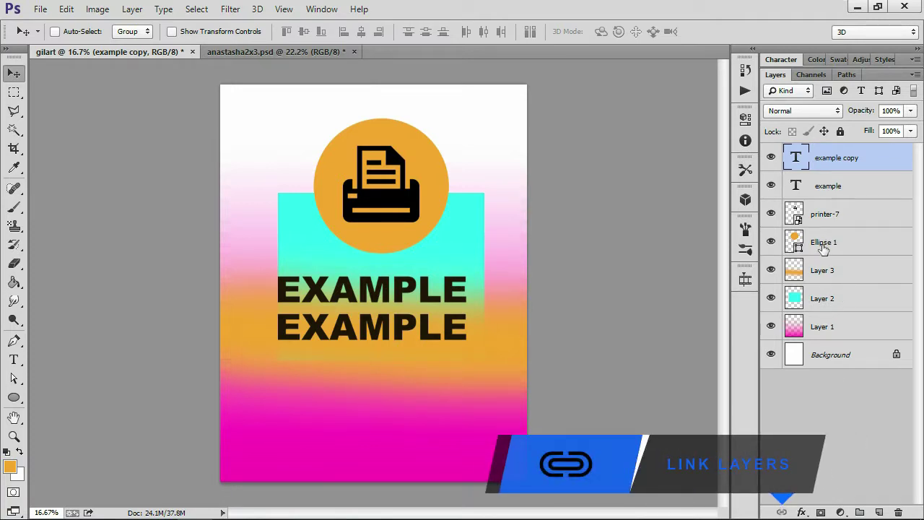
Link the example and example copy layers, then reselect only example copy
shift+click(869, 193)
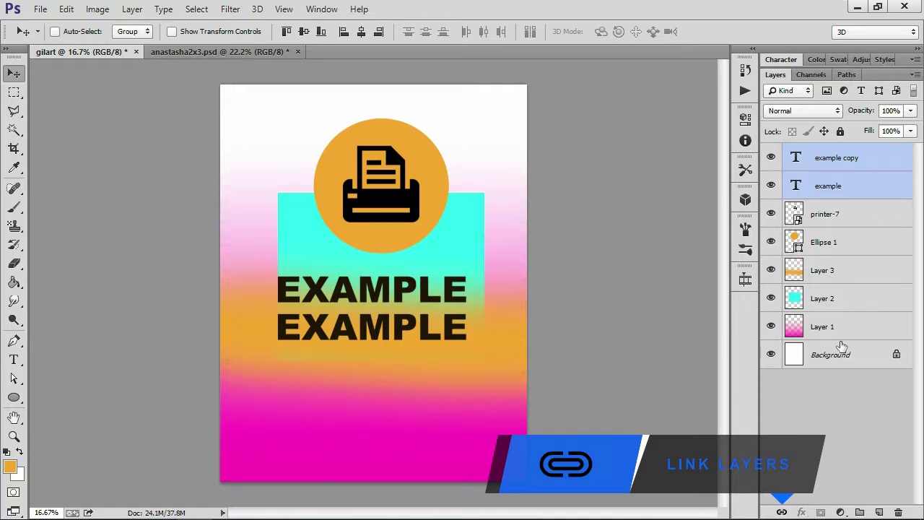
click(782, 511)
mouse_move(450, 305)
mouse_down()
mouse_move(455, 278)
mouse_move(465, 302)
mouse_up()
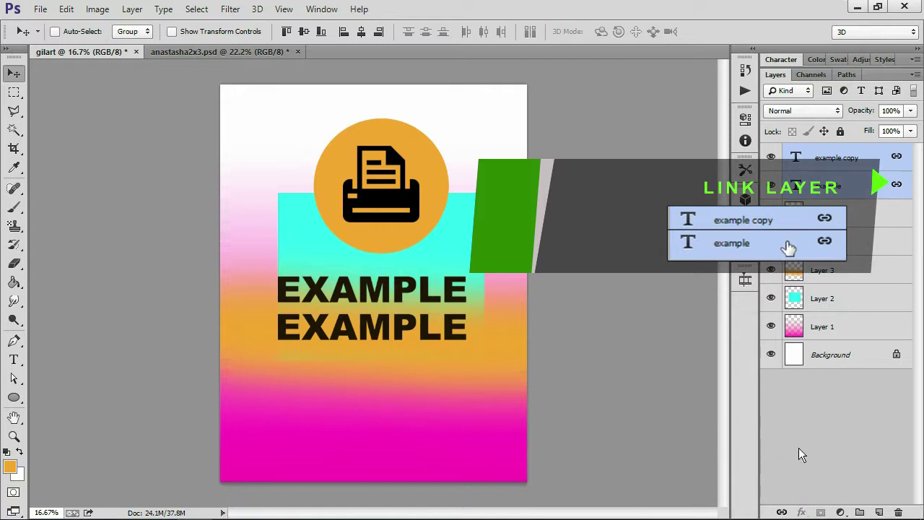
right_click(887, 187)
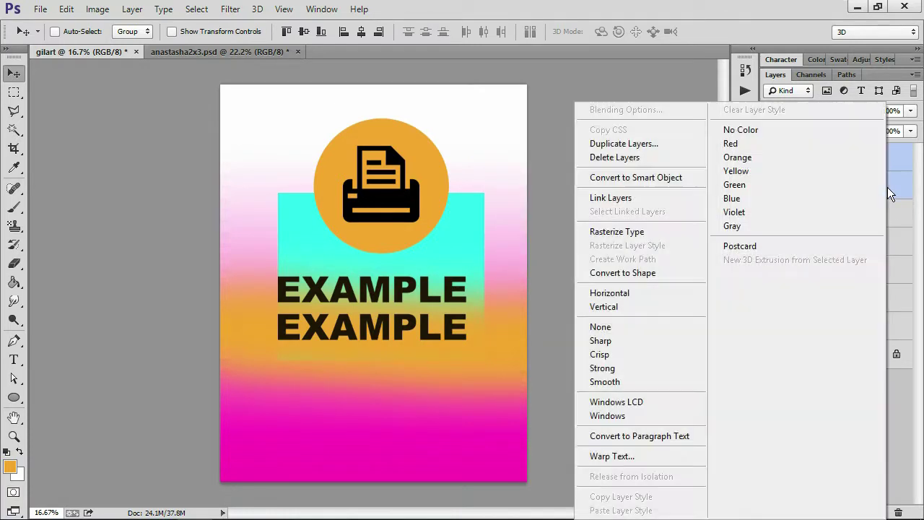
click(645, 199)
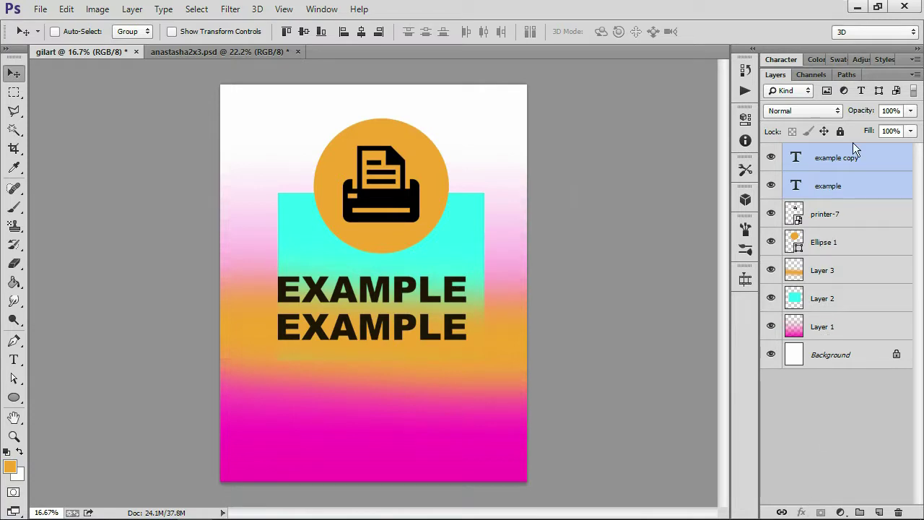
click(870, 158)
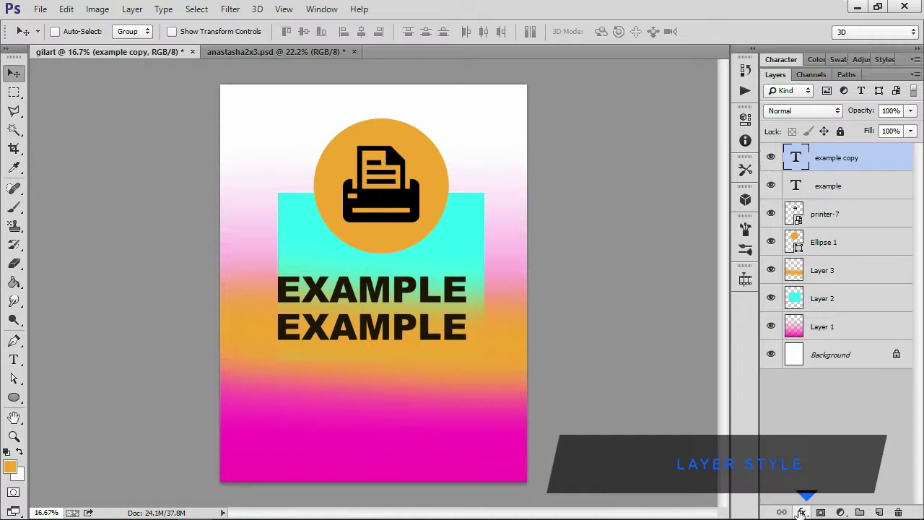
Open the fx layer effects menu for the example copy layer
click(802, 512)
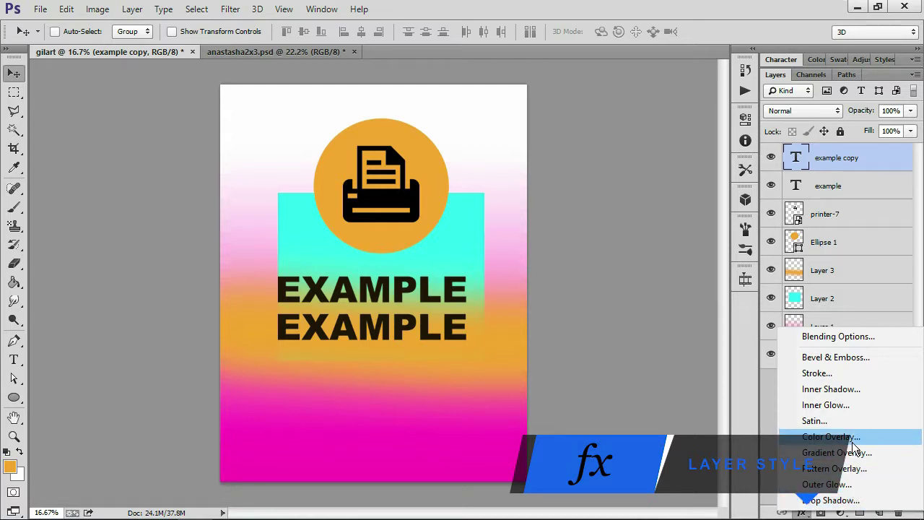
Close the Drop Shadow settings unchanged and reopen Blending Options for example copy
click(765, 386)
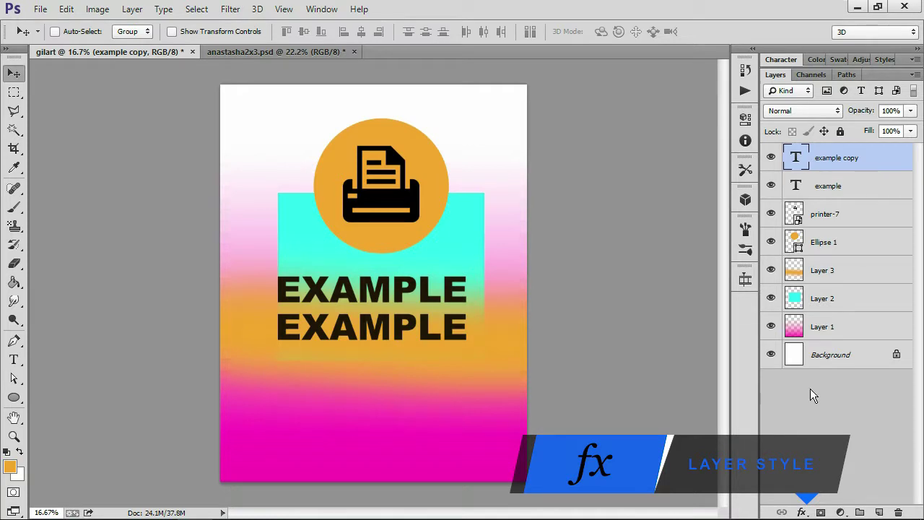
click(801, 513)
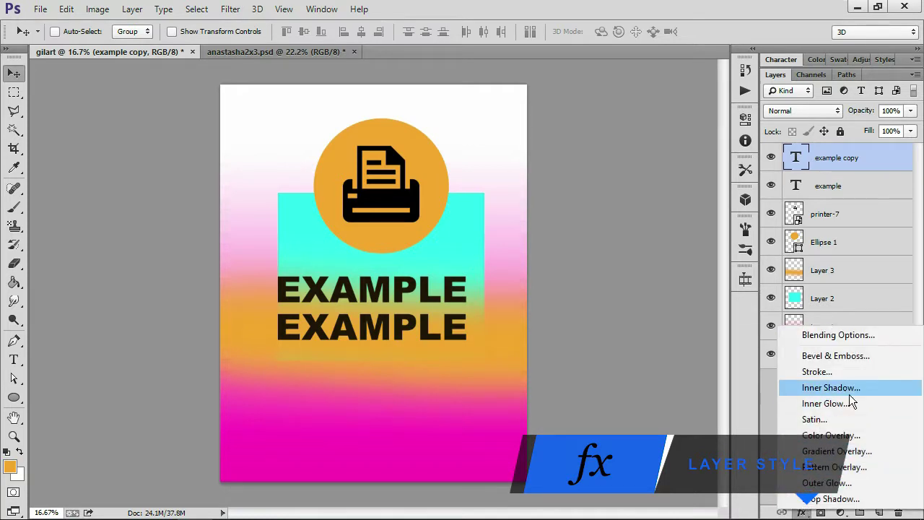
click(824, 502)
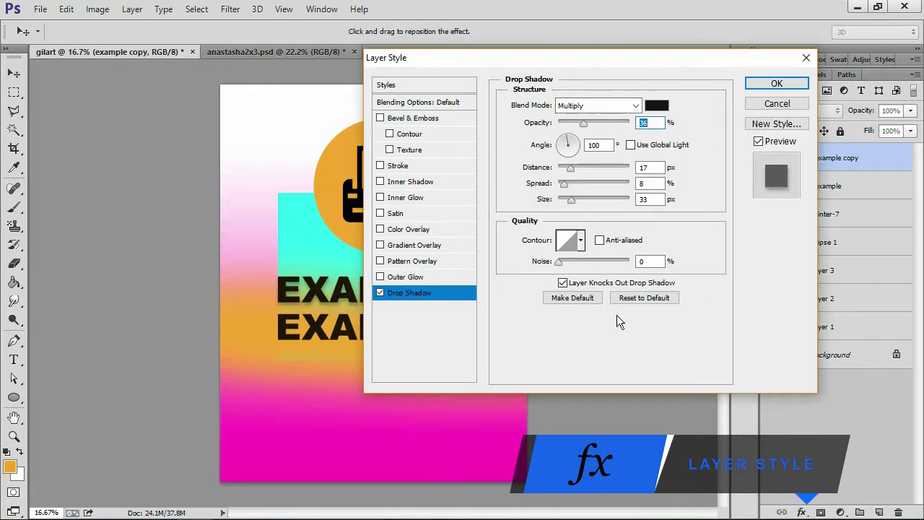
click(806, 59)
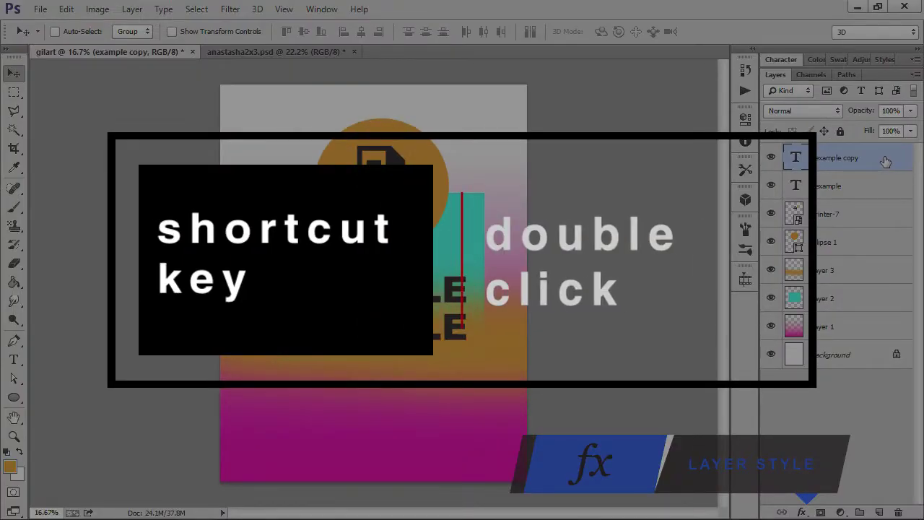
double_click(885, 160)
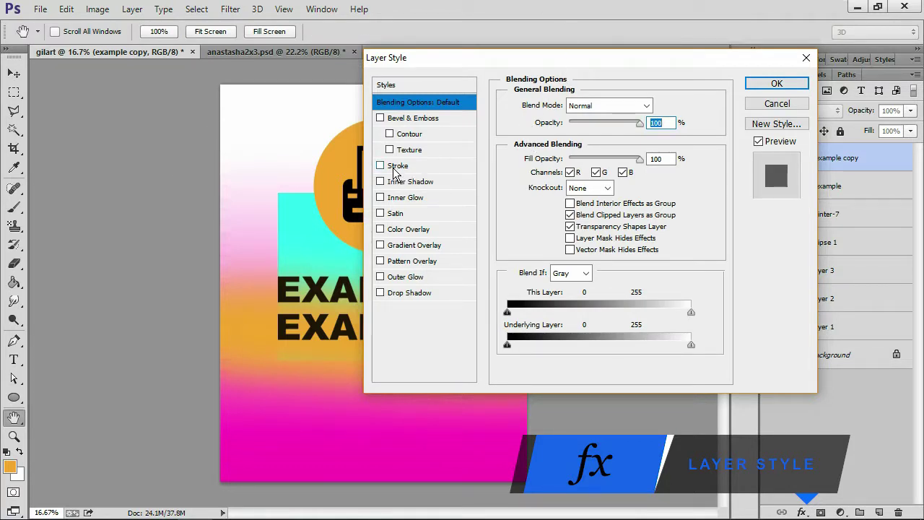
Give the EXAMPLE text an 18 px white outside stroke and enable Drop Shadow
drag(454, 57, 551, 64)
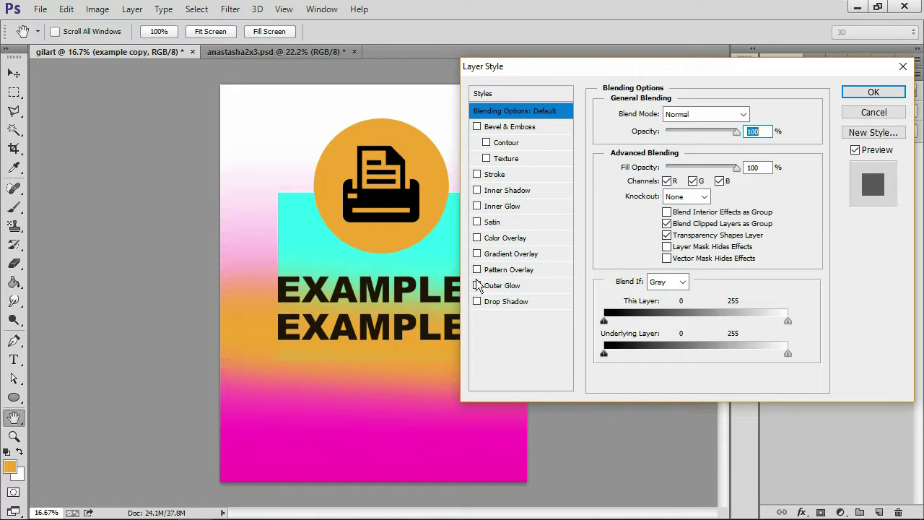
click(496, 175)
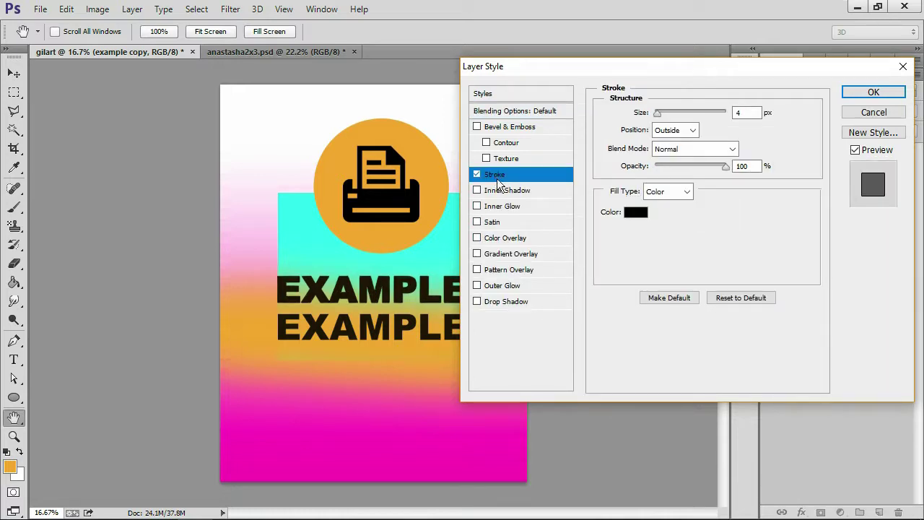
click(635, 212)
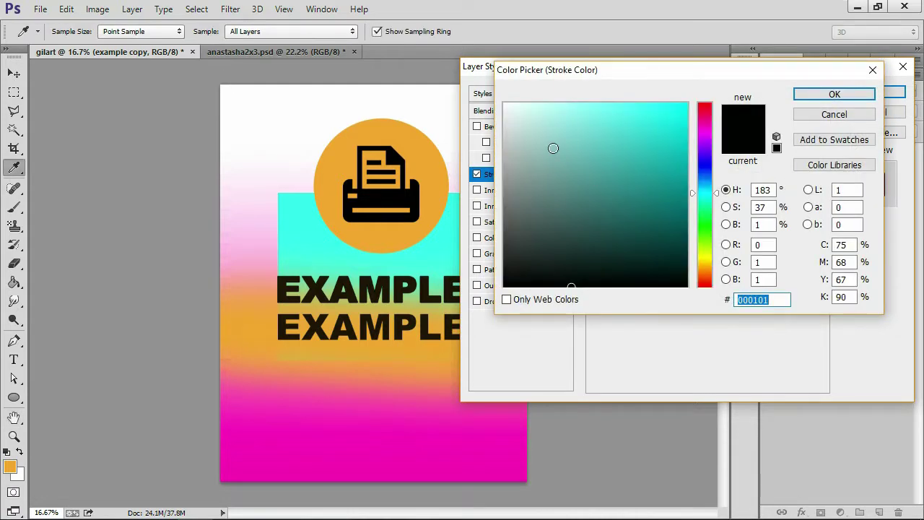
drag(553, 149, 497, 92)
click(796, 93)
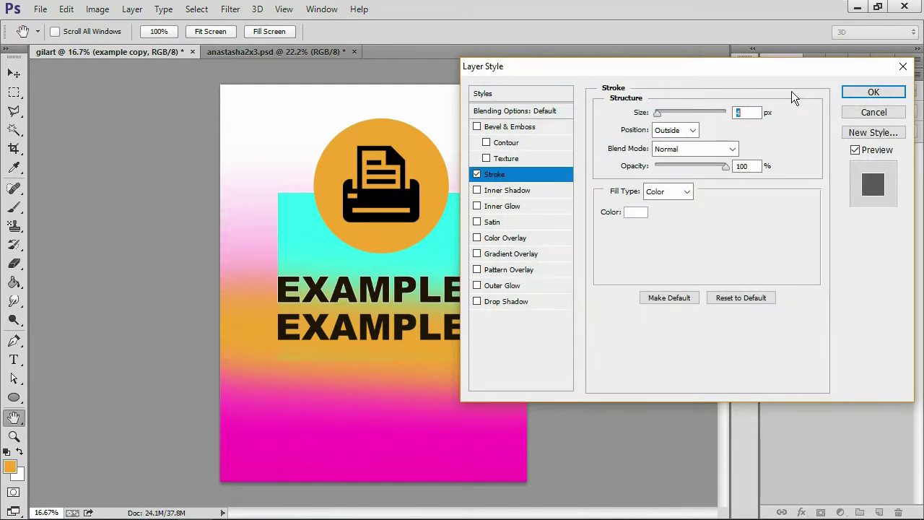
mouse_move(665, 113)
mouse_down()
mouse_move(672, 116)
mouse_move(665, 117)
mouse_up()
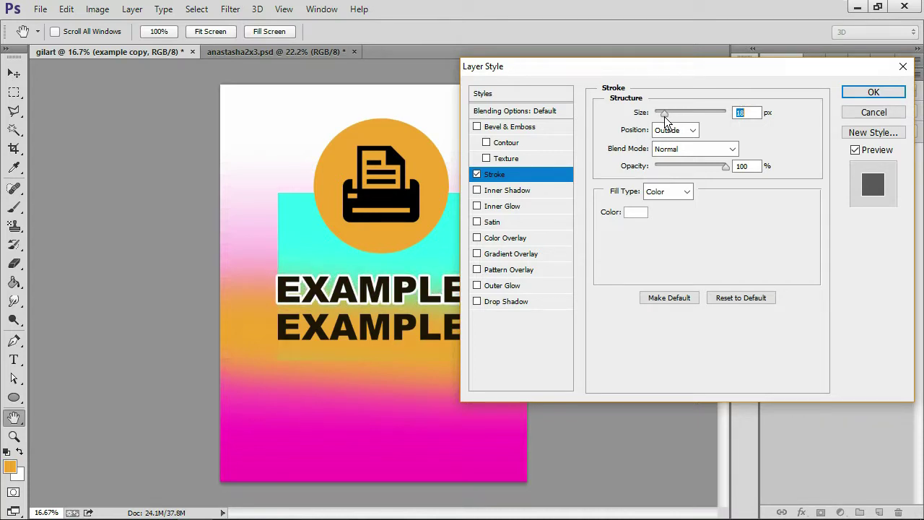
click(688, 130)
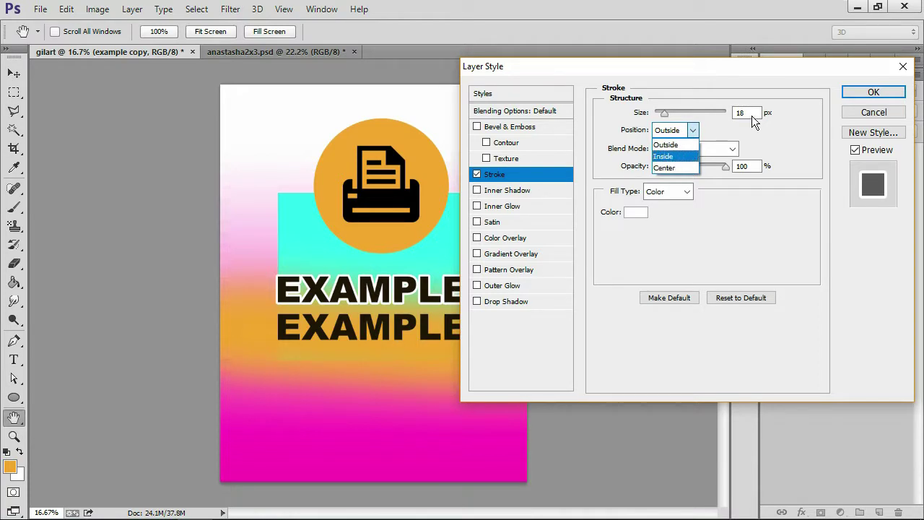
click(730, 131)
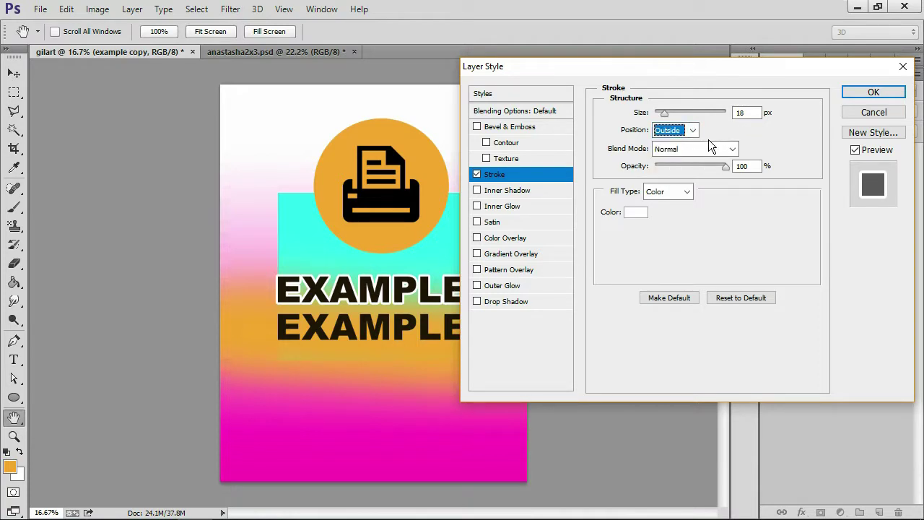
mouse_move(726, 166)
mouse_down()
mouse_move(688, 166)
mouse_move(734, 175)
mouse_up()
click(485, 301)
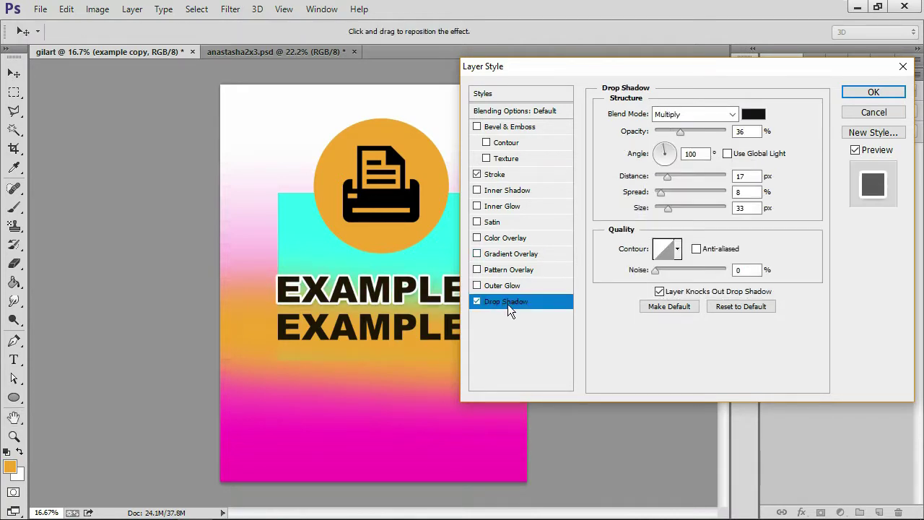
Set EXAMPLE copy's drop shadow to distance 28, spread 18, size 70, and its stroke to 7 px
mouse_move(667, 176)
mouse_down()
mouse_move(676, 179)
mouse_move(676, 210)
mouse_move(675, 195)
mouse_up()
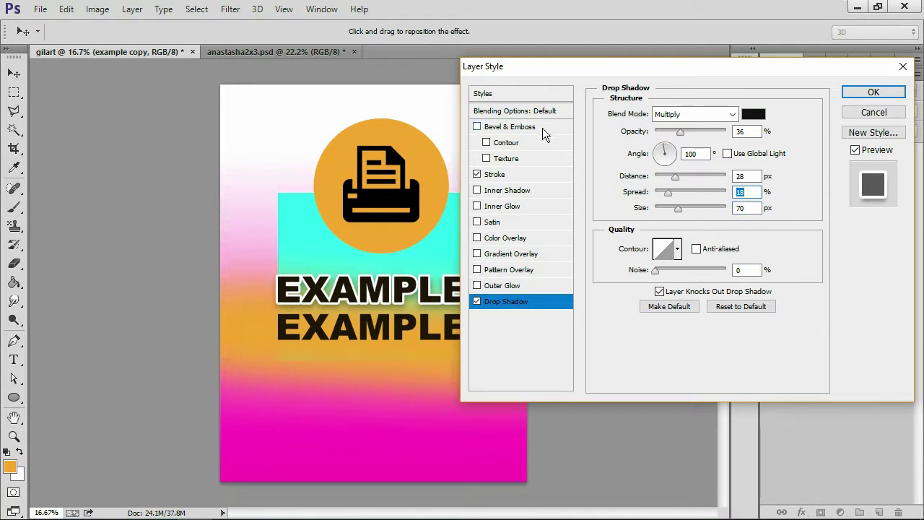
click(502, 172)
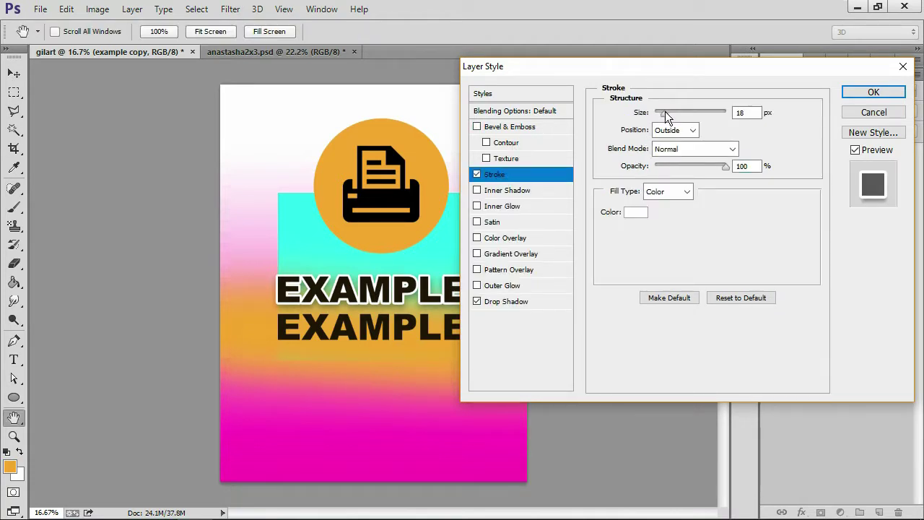
drag(665, 112, 659, 116)
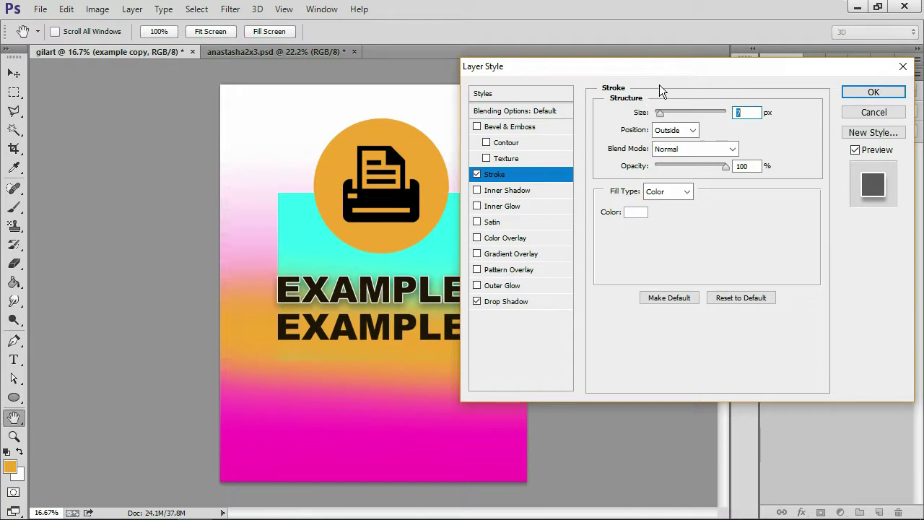
drag(715, 69, 674, 81)
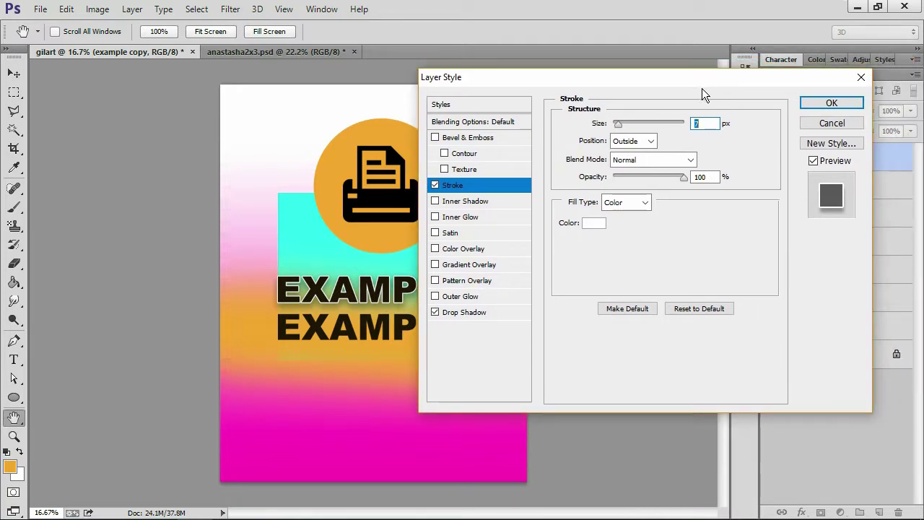
click(862, 77)
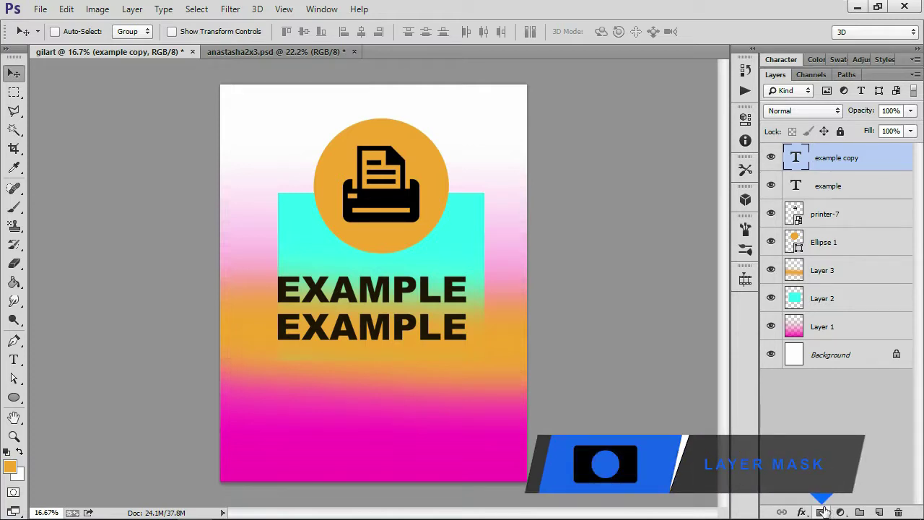
Add a layer mask to Layer 2, the cyan rectangle, and switch to the Brush tool
click(863, 298)
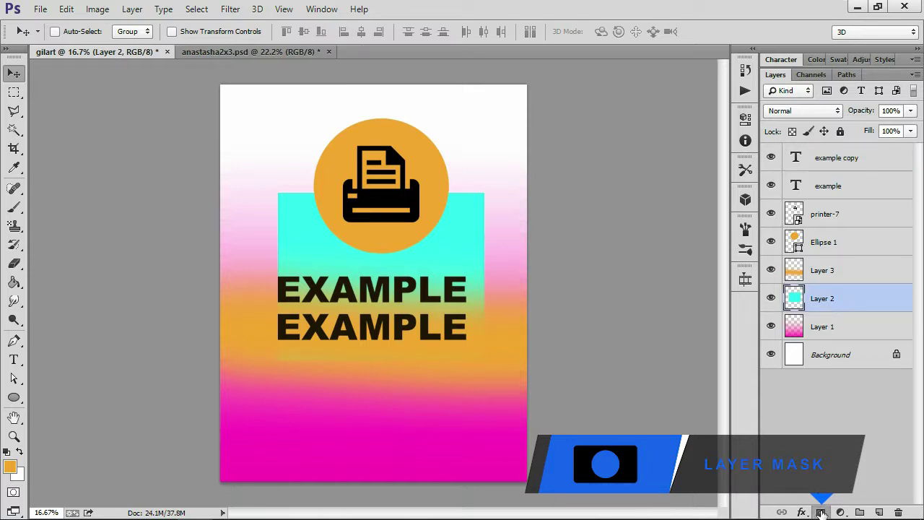
click(822, 512)
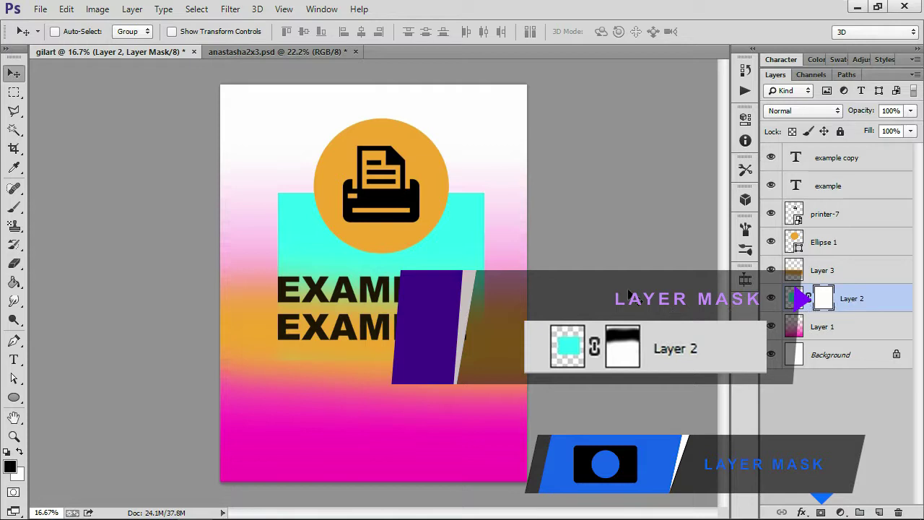
key(b)
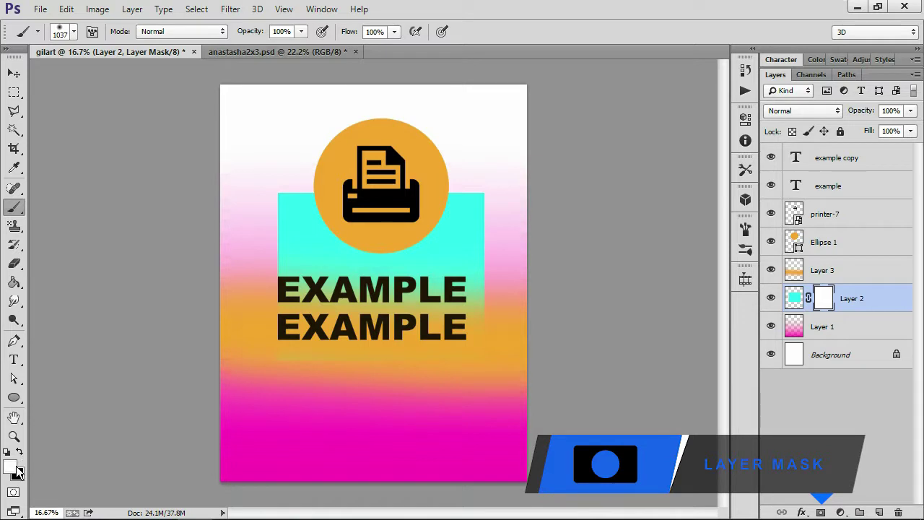
Set the foreground painting colour to white in the Color Picker
click(10, 466)
click(523, 120)
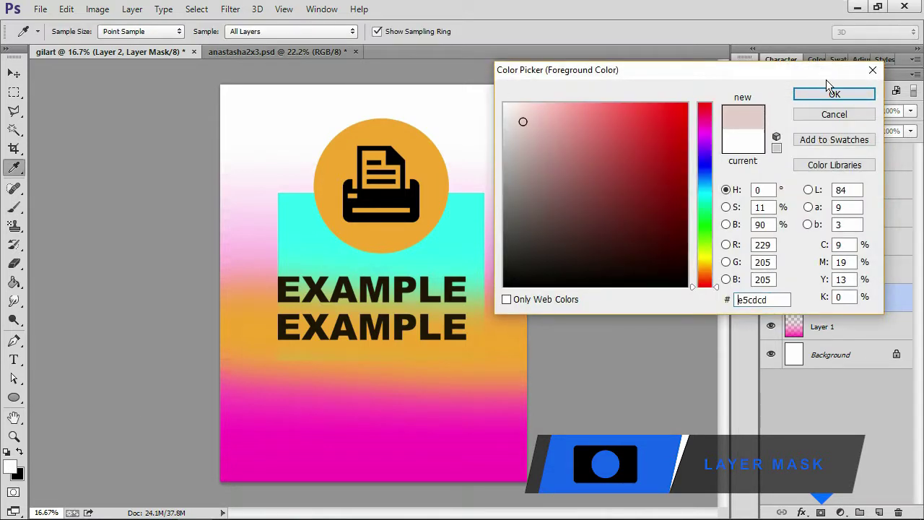
drag(532, 161, 497, 99)
click(850, 95)
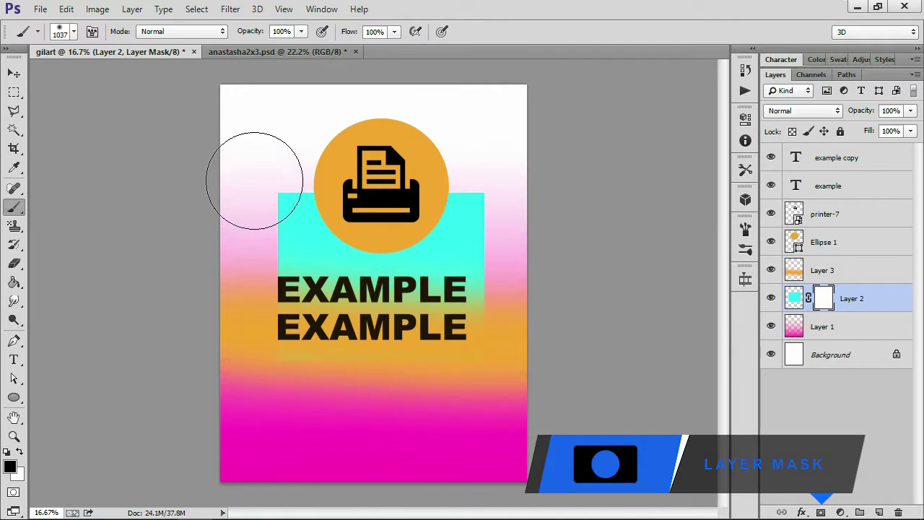
drag(243, 170, 542, 177)
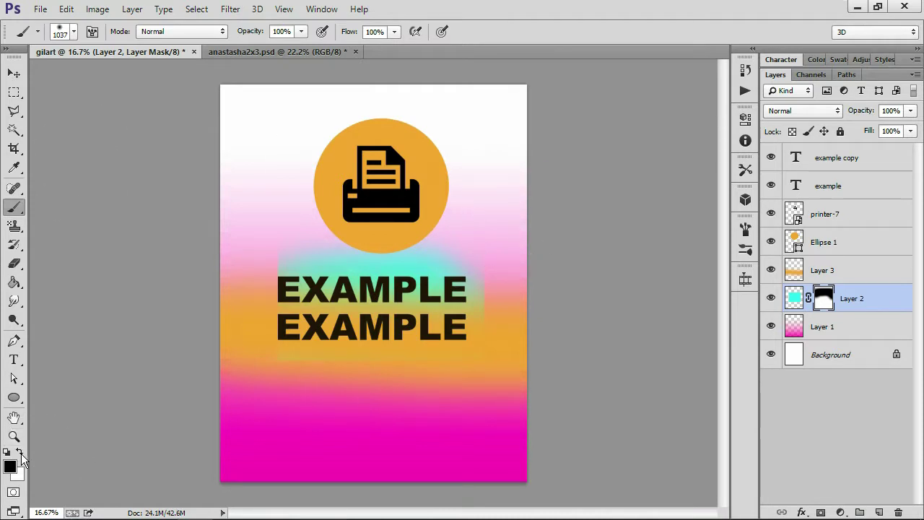
click(21, 454)
mouse_move(225, 281)
mouse_down()
mouse_move(504, 281)
mouse_move(254, 282)
mouse_move(433, 279)
mouse_move(496, 207)
mouse_move(361, 175)
mouse_move(309, 199)
mouse_up()
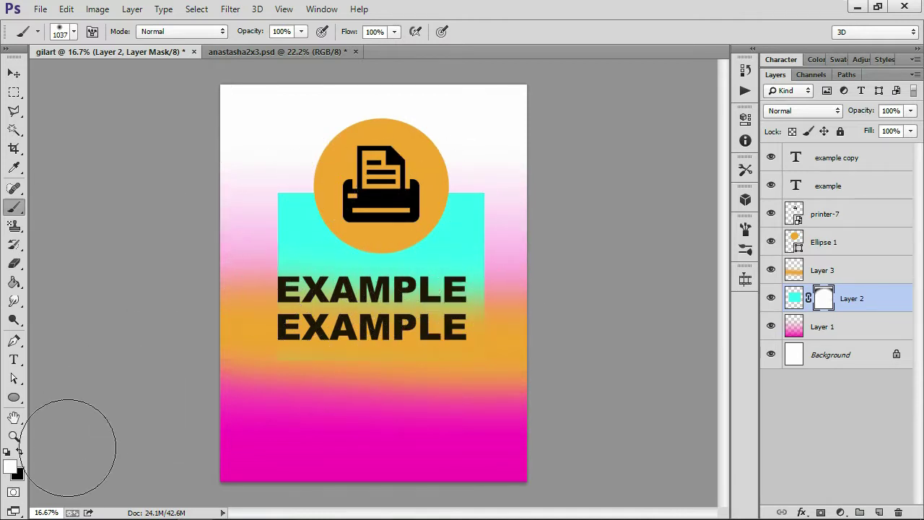
click(22, 450)
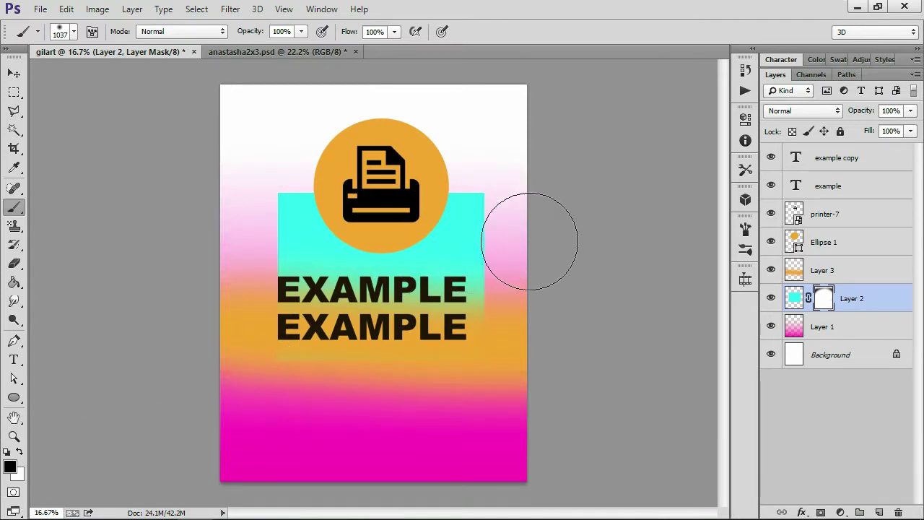
click(794, 298)
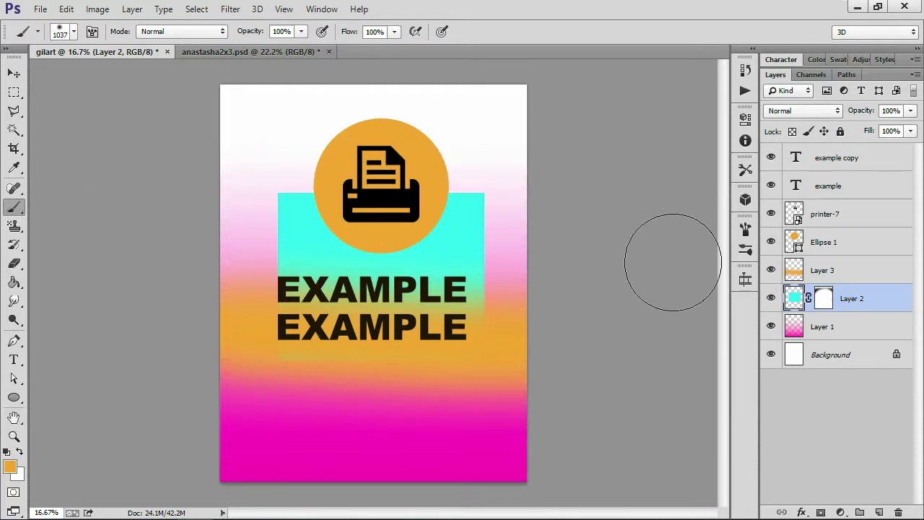
Paint Layer 2's mask black, then white, to softly fade the cyan rectangle's top edge
click(825, 298)
key(d)
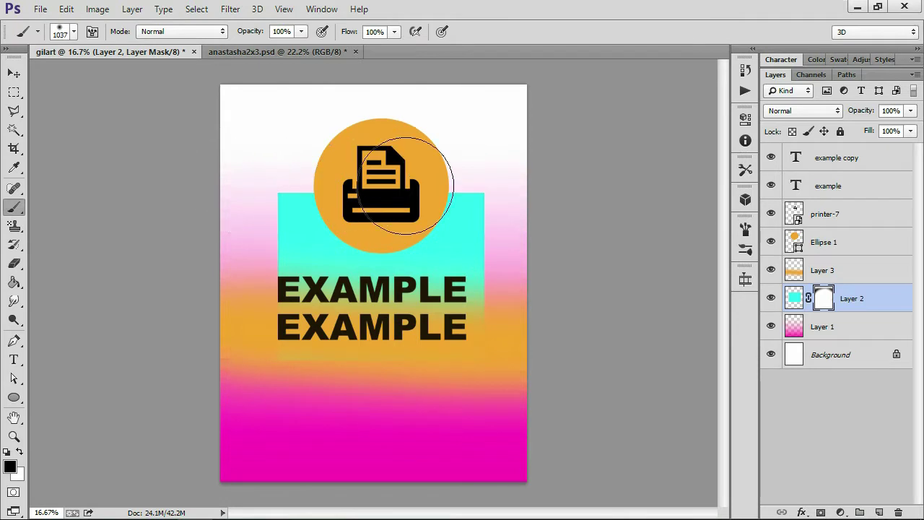
mouse_move(431, 179)
mouse_down()
mouse_move(512, 172)
mouse_move(238, 180)
mouse_up()
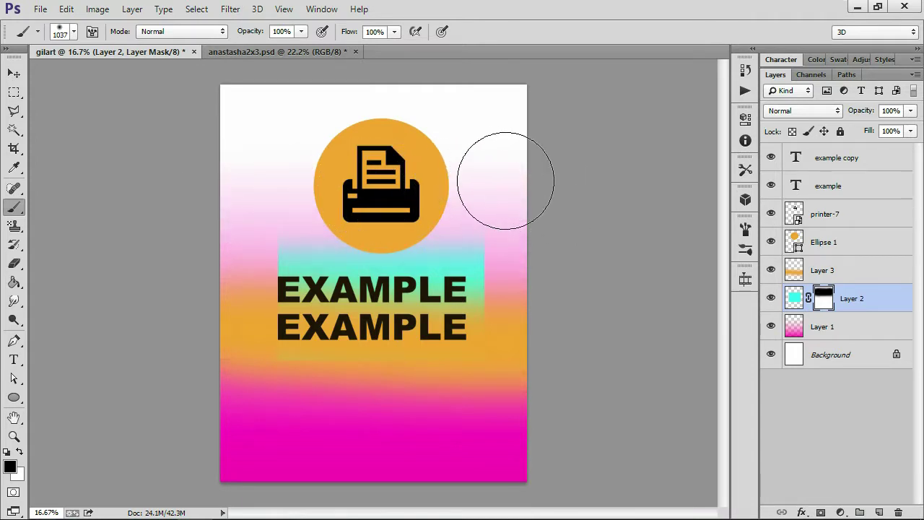
click(20, 453)
mouse_move(456, 233)
mouse_down()
mouse_move(270, 282)
mouse_move(503, 268)
mouse_move(286, 307)
mouse_up()
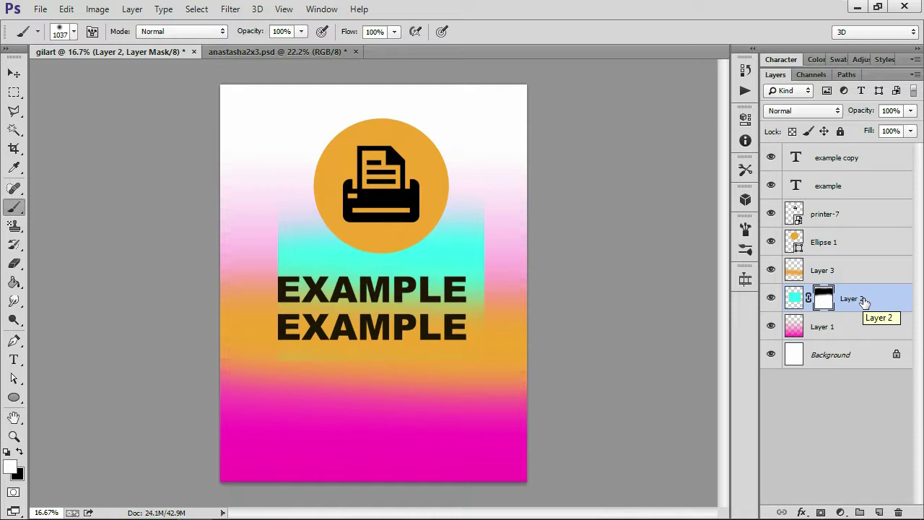
click(842, 513)
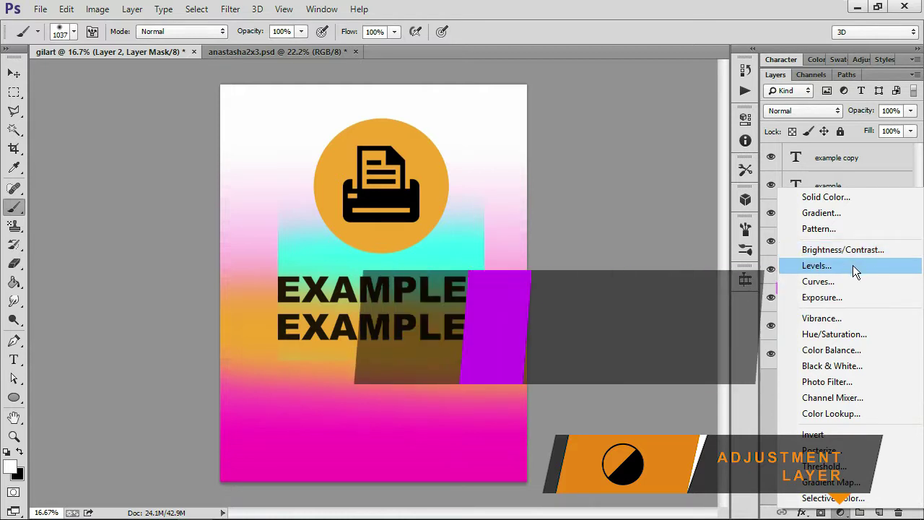
Add a Levels 1 adjustment at the top of the stack with black input 57, white 254
click(853, 264)
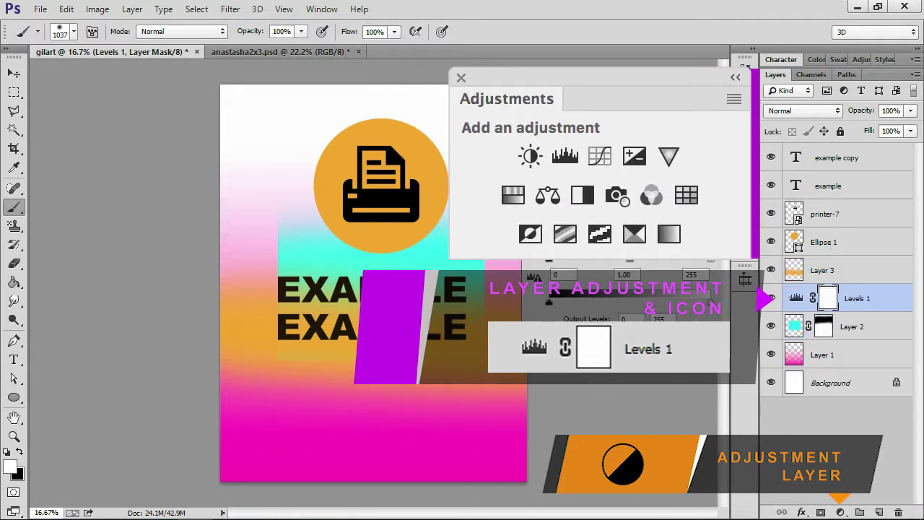
drag(846, 299, 830, 156)
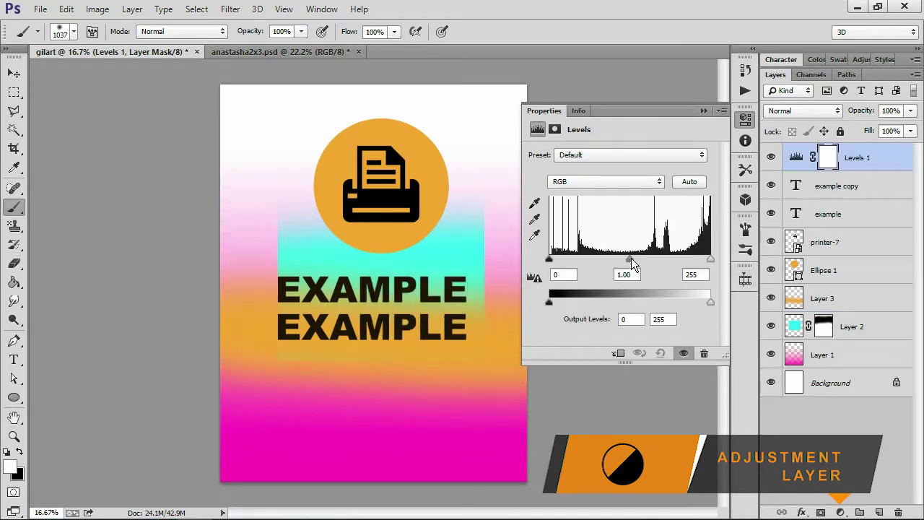
mouse_move(631, 258)
mouse_down()
mouse_move(610, 258)
mouse_move(629, 258)
mouse_up()
drag(556, 257, 585, 259)
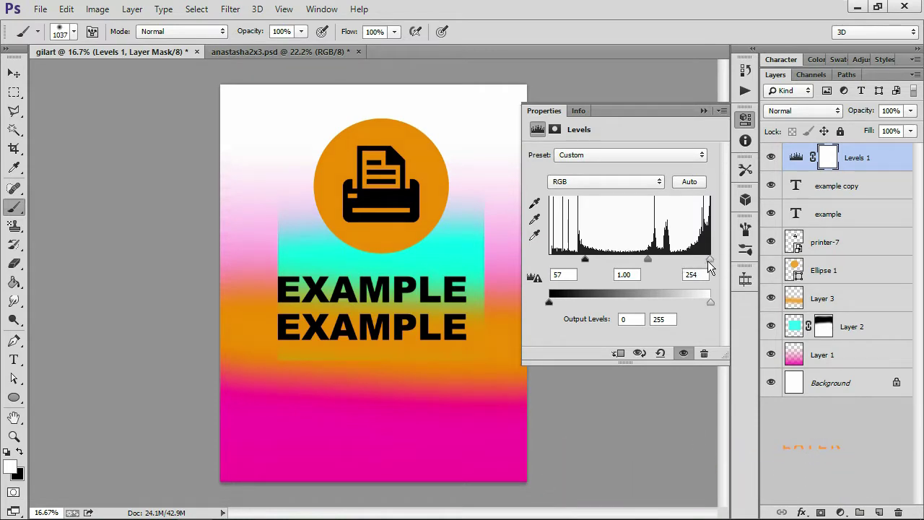
mouse_move(711, 258)
mouse_down()
mouse_move(683, 258)
mouse_move(693, 259)
mouse_up()
click(705, 112)
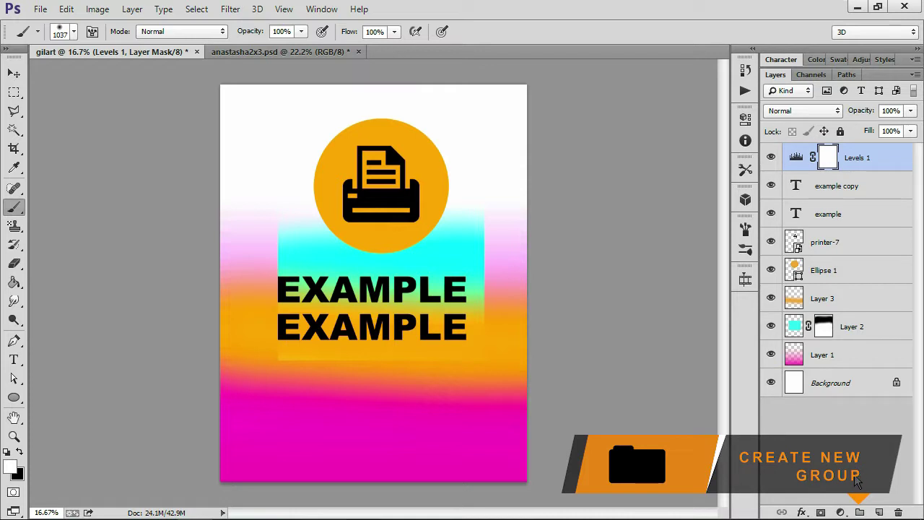
Create Group 1 and move Levels 1, example copy and example into it
click(860, 512)
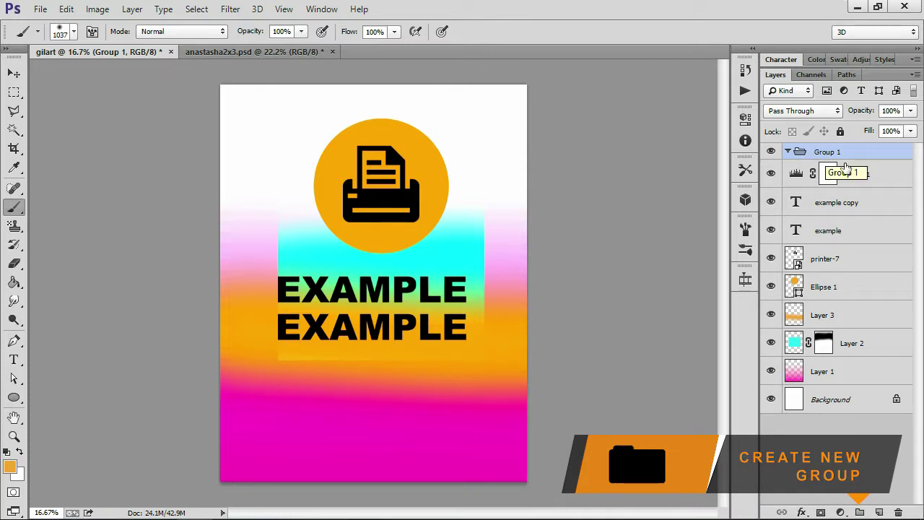
click(869, 174)
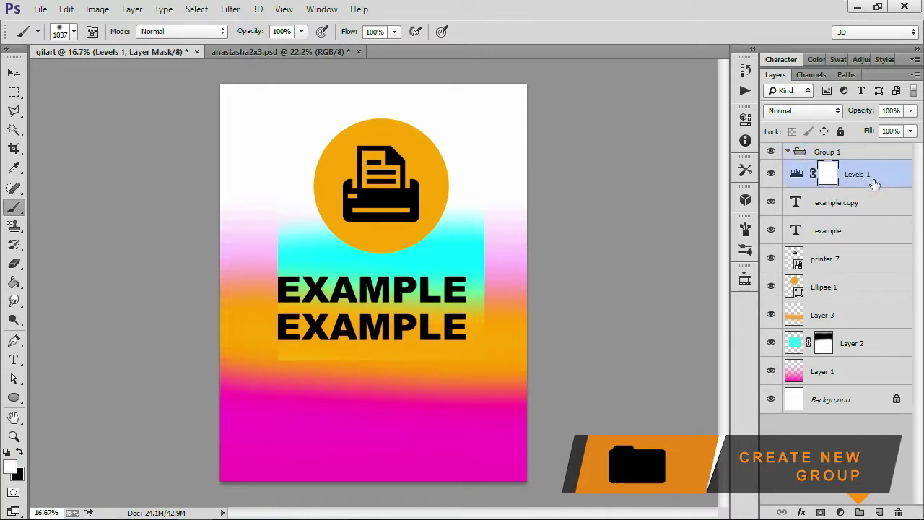
shift+click(874, 235)
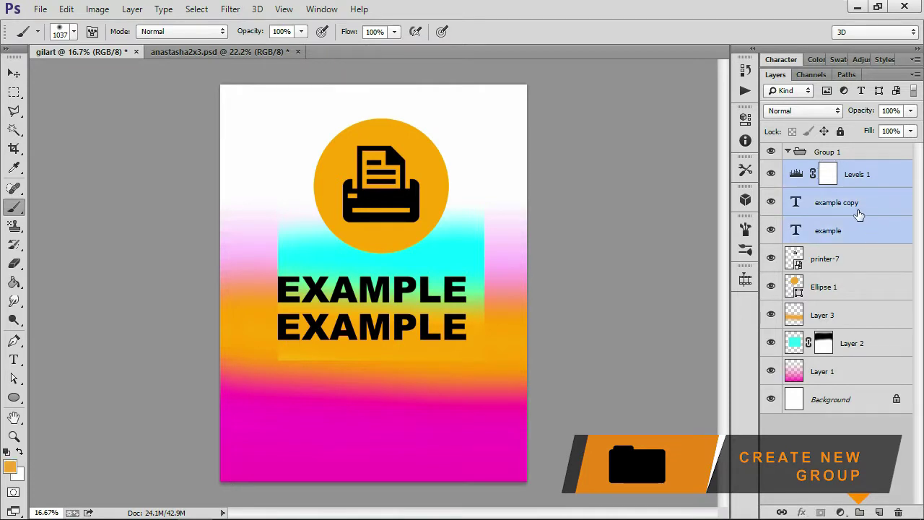
drag(861, 213, 853, 157)
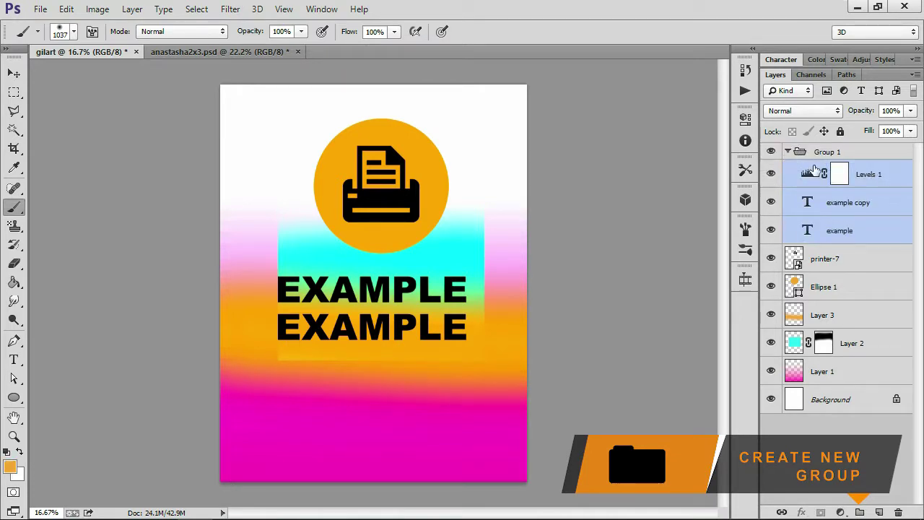
Collapse Group 1 and select the layers from printer-7 down to Layer 1
click(788, 151)
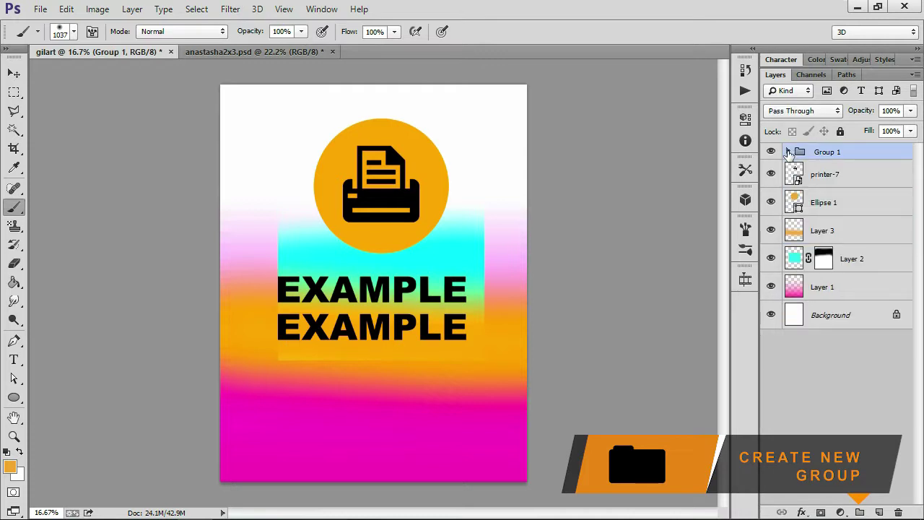
click(789, 152)
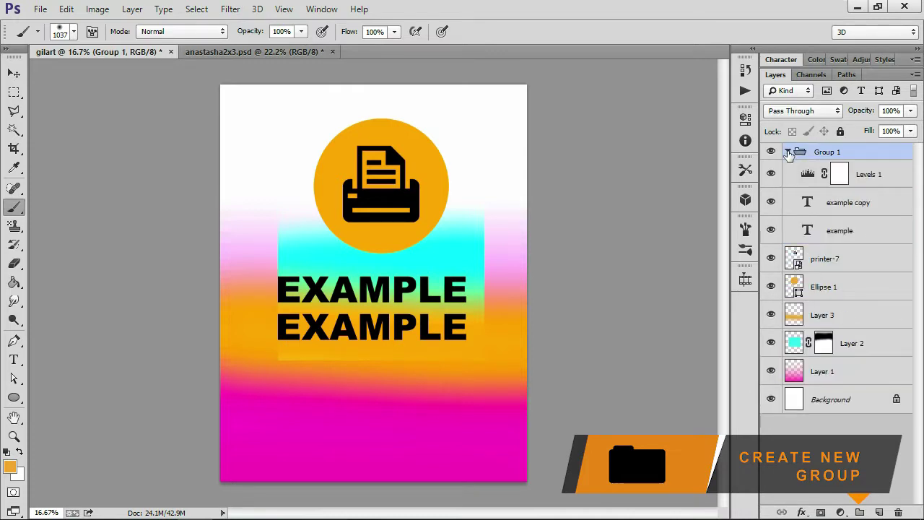
click(789, 152)
click(789, 151)
click(788, 152)
click(788, 151)
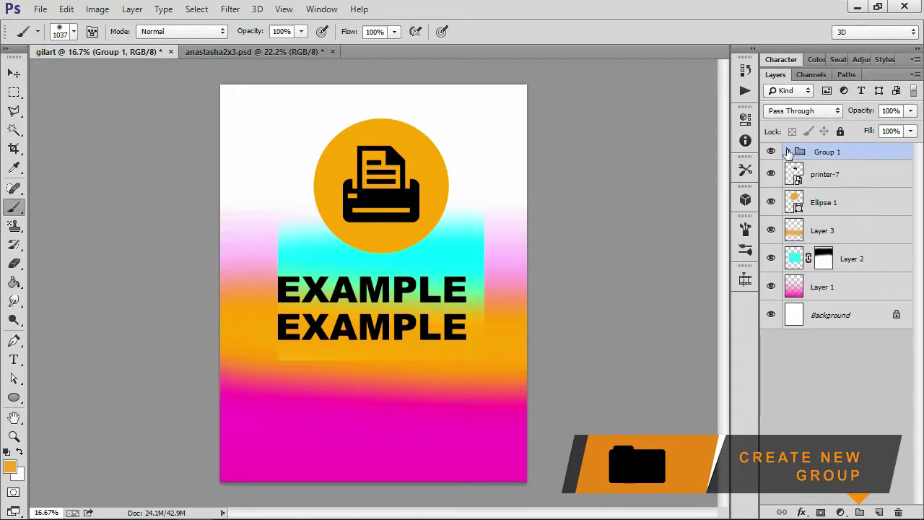
click(789, 151)
click(789, 151)
click(789, 151)
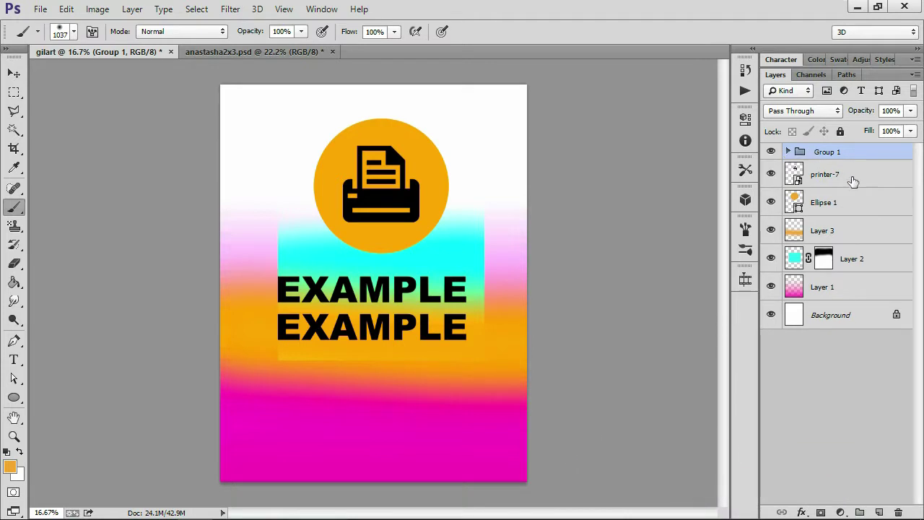
click(853, 181)
shift+click(865, 286)
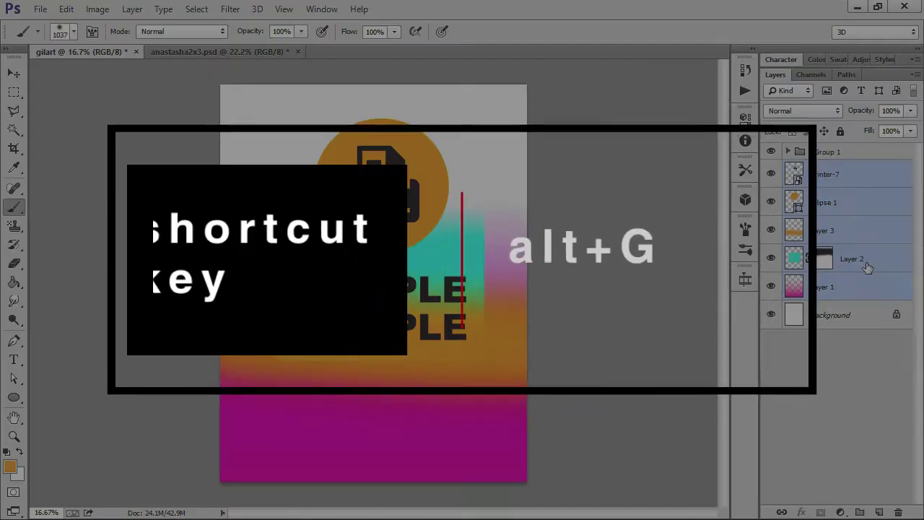
Group printer-7 through Layer 1 into Group 2 and rename Group 1 to 'text'
key(ctrl+g)
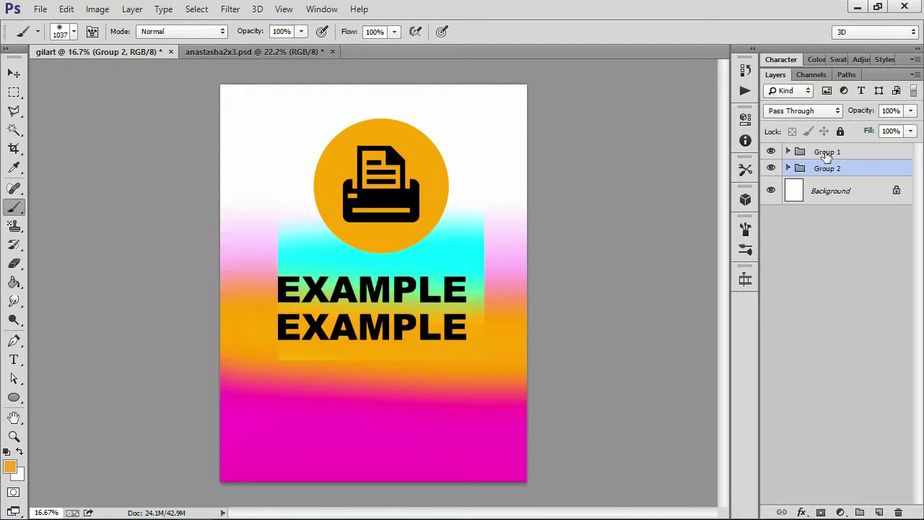
click(827, 154)
double_click(828, 153)
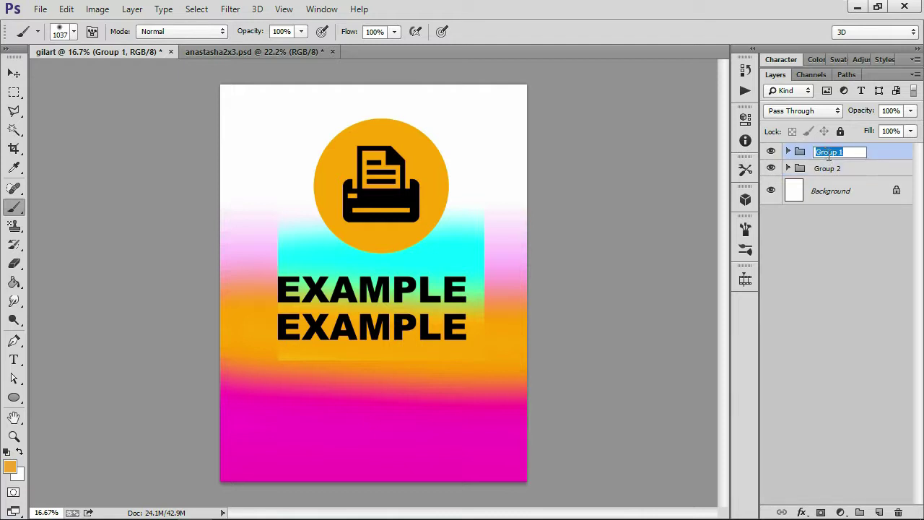
text(text)
key(Return)
Rename Group 2 to 'bg' and clear the layer selection
click(835, 176)
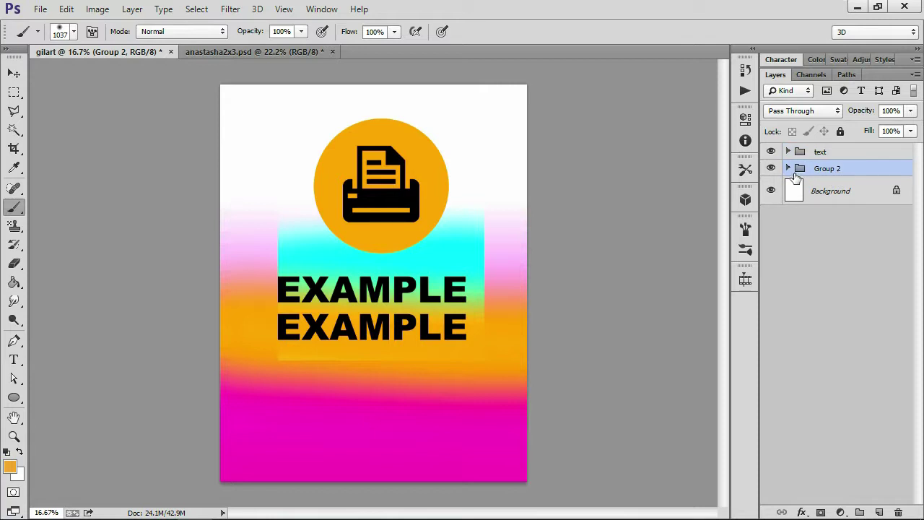
double_click(832, 169)
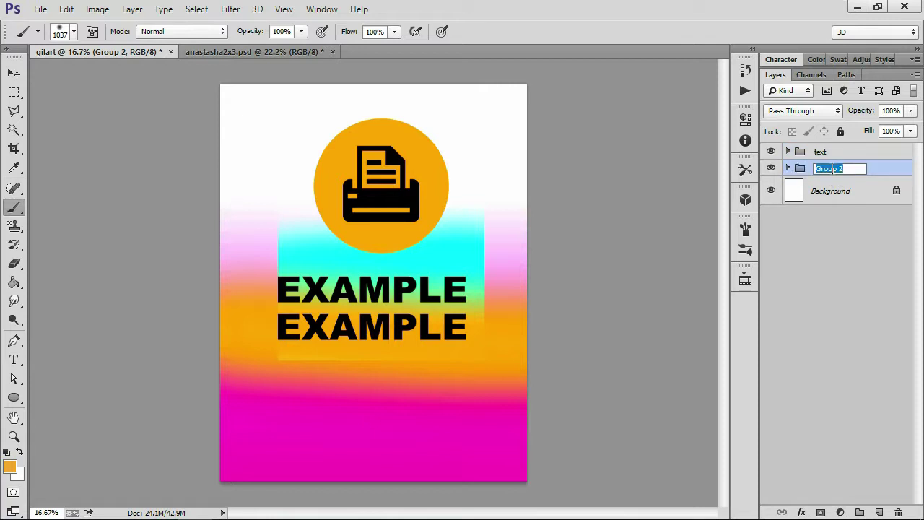
text(bg)
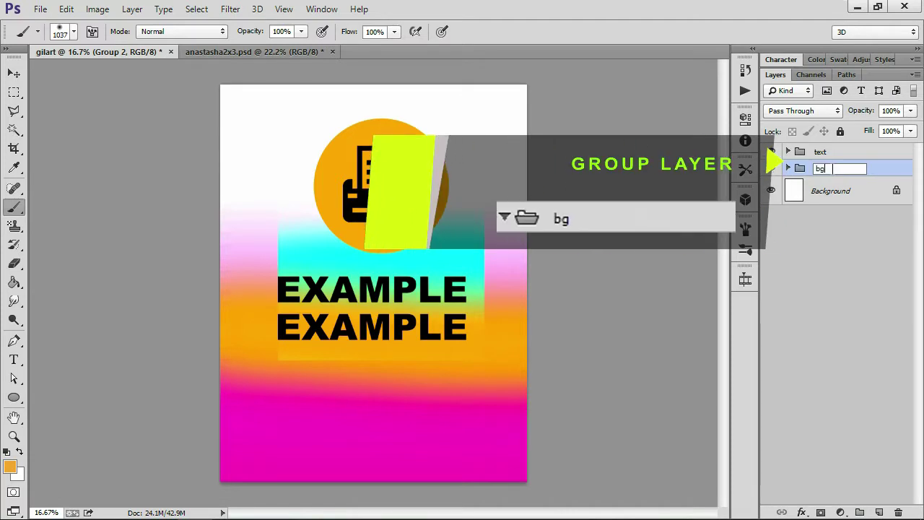
key(Return)
click(867, 245)
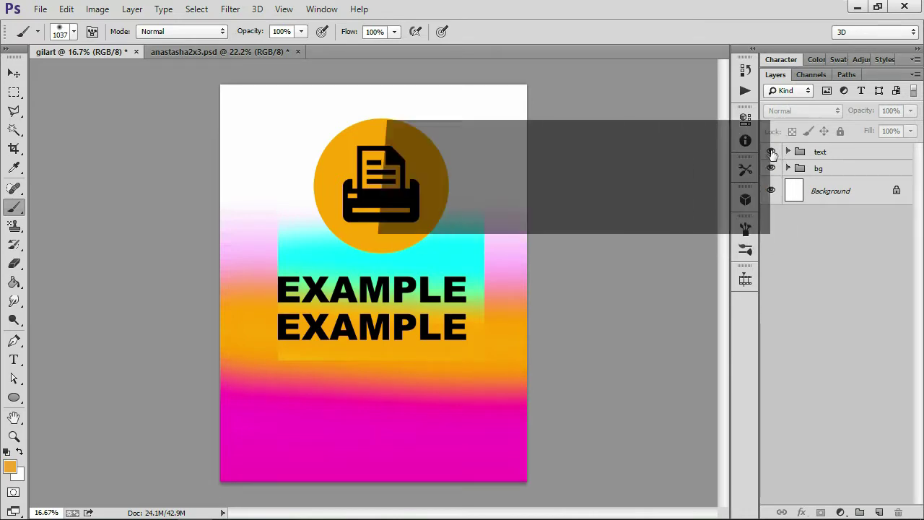
Give the text group an Orange colour label and expand it to show its layers
click(771, 151)
click(771, 152)
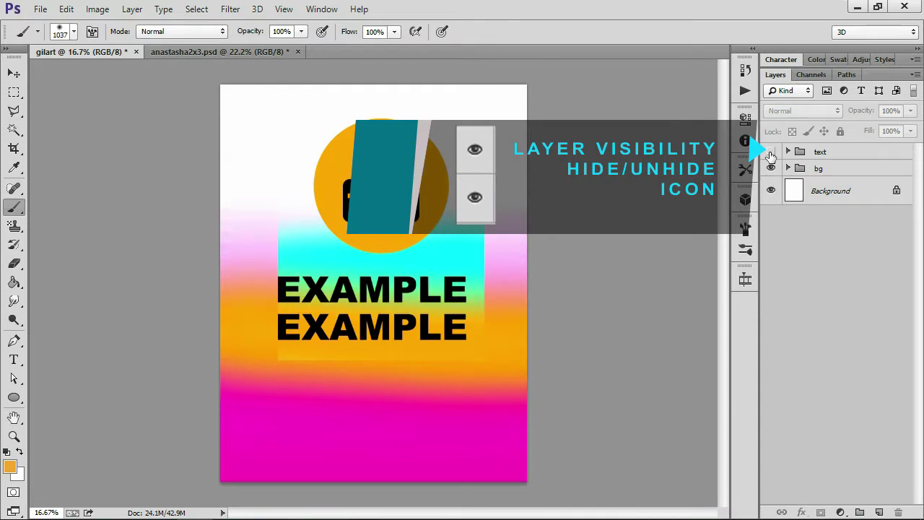
click(771, 152)
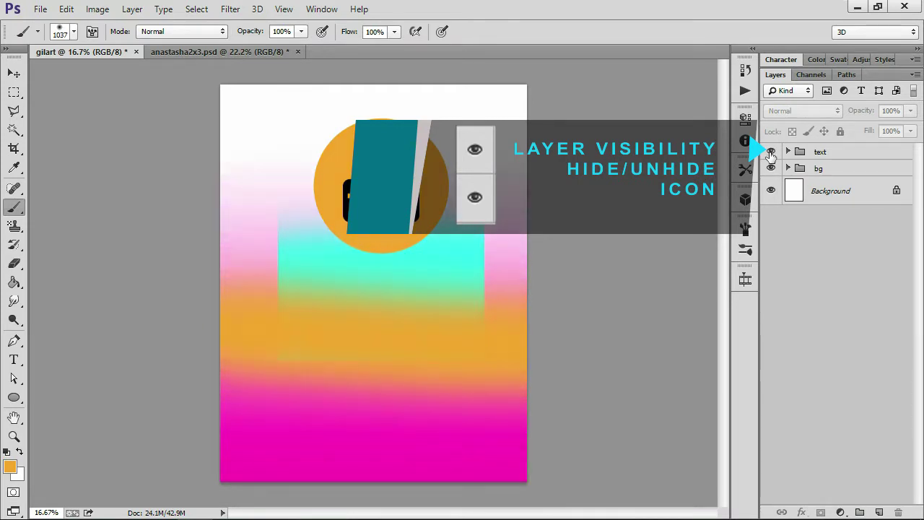
click(771, 151)
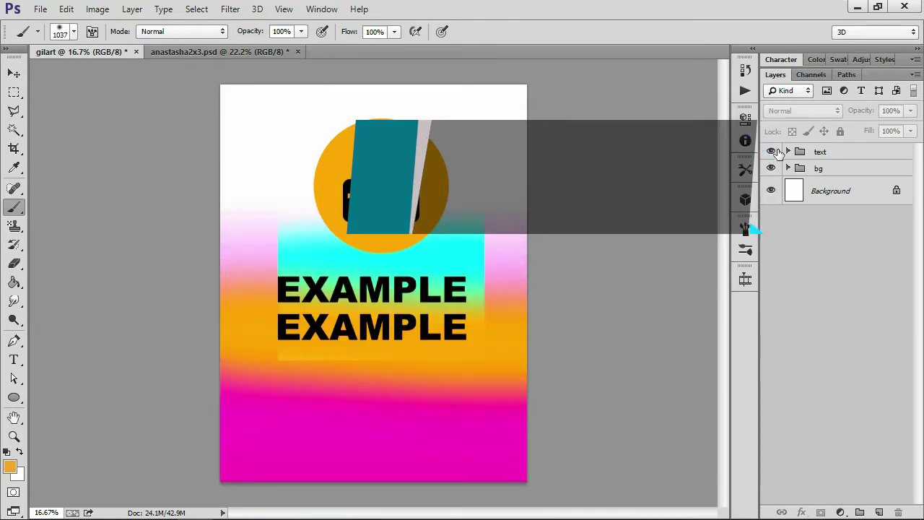
right_click(773, 152)
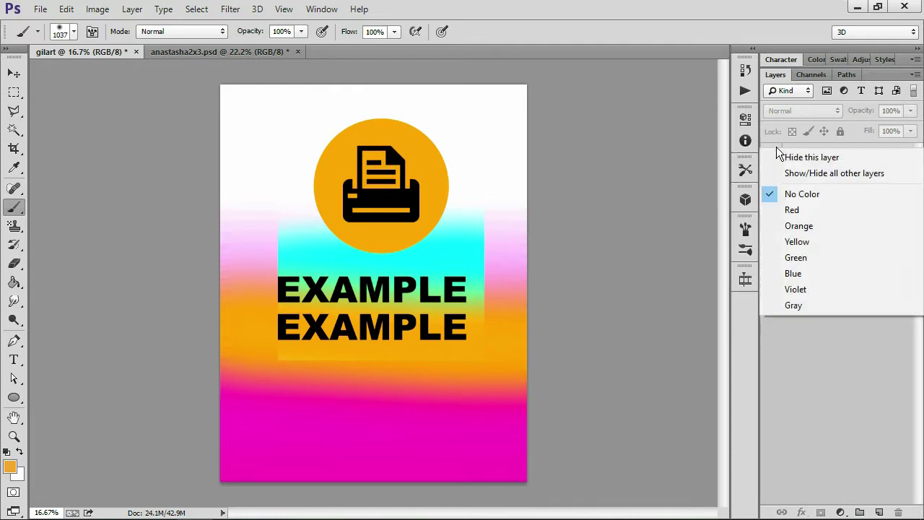
click(820, 224)
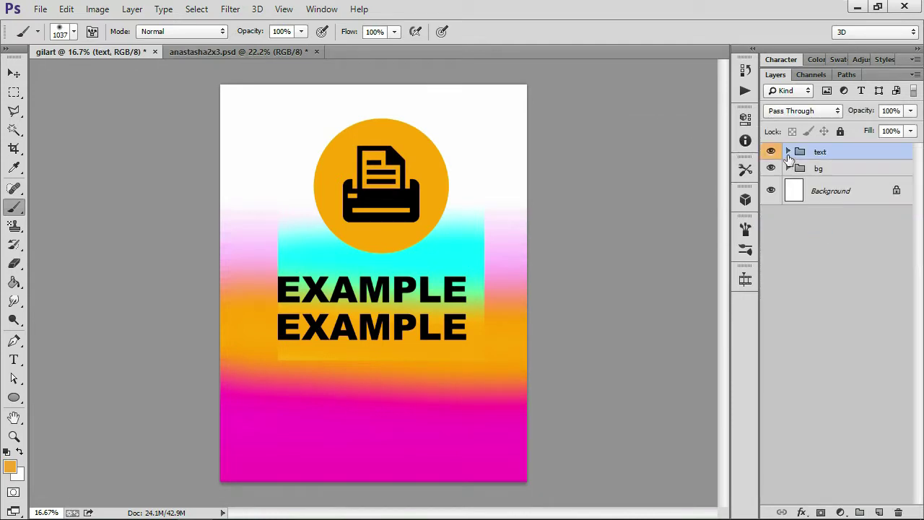
click(788, 153)
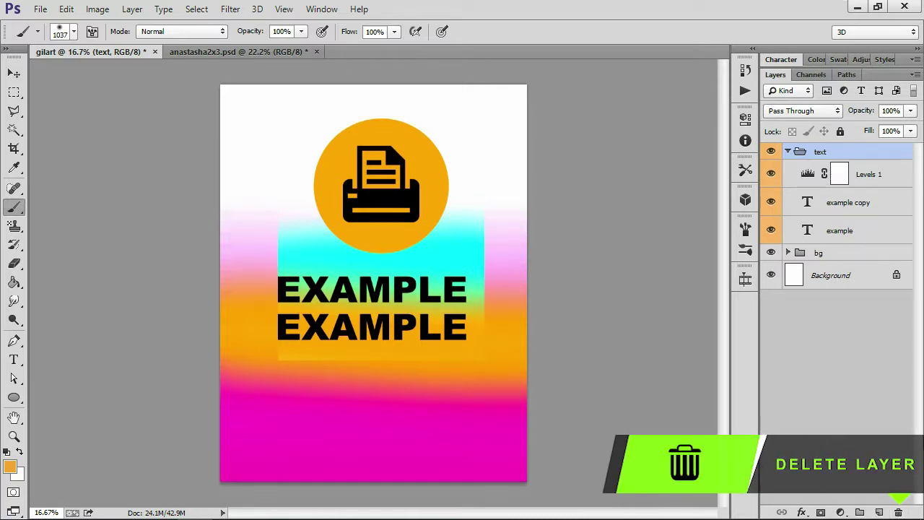
Try deleting the text group with Group Only, undo it, then press Delete
click(900, 512)
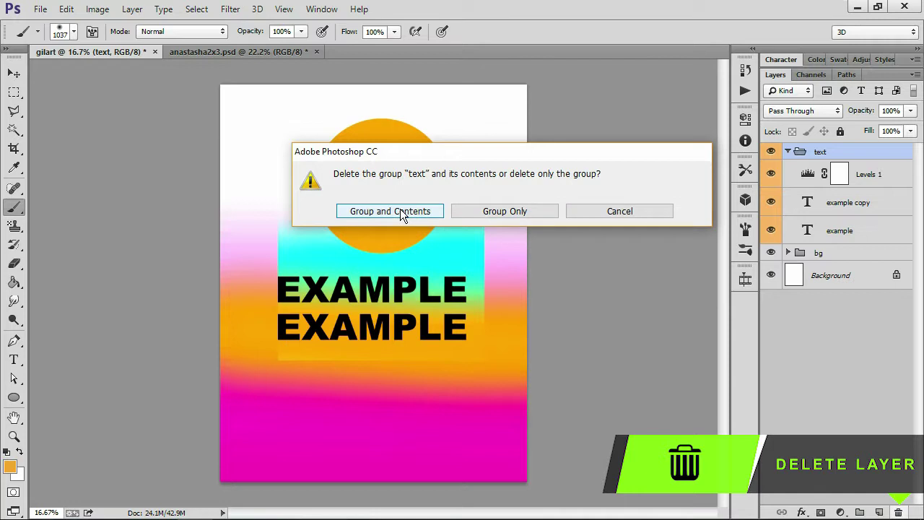
click(489, 210)
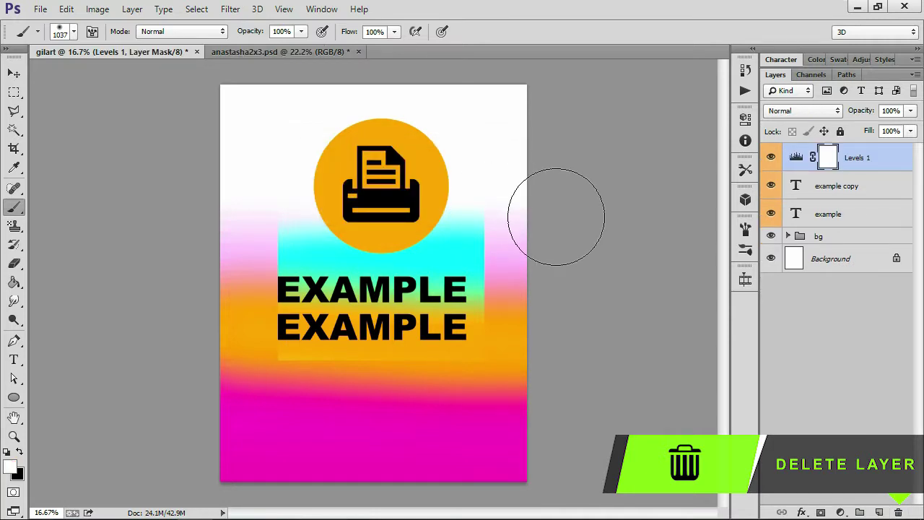
key(ctrl+z)
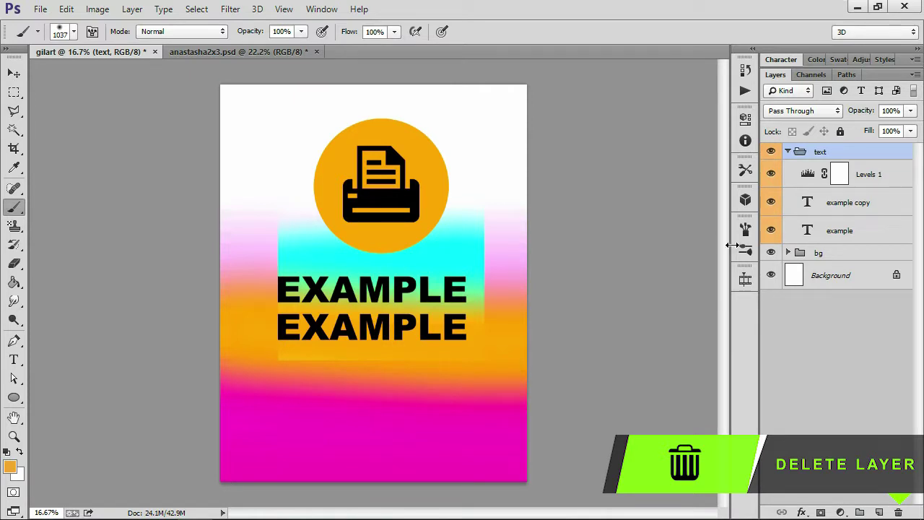
key(Delete)
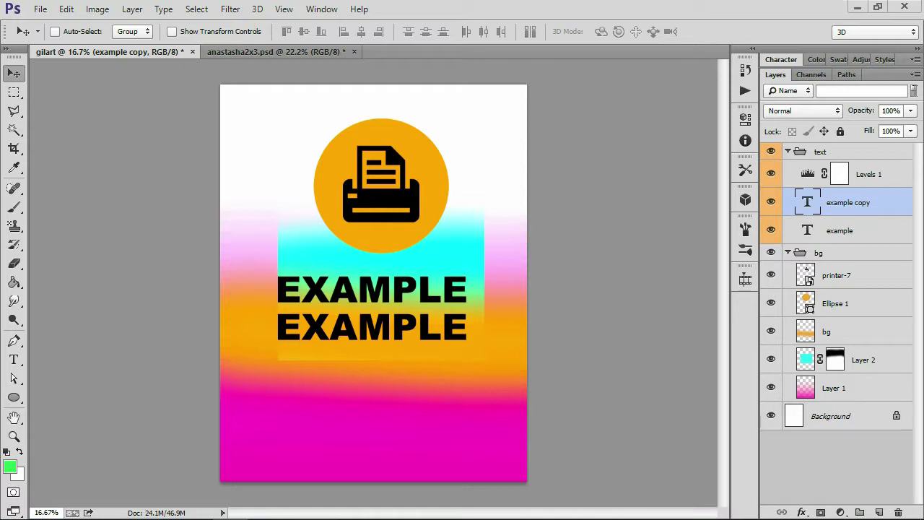
Filter the layer list by Kind, trying the Type, Shape and Pixel filters in turn
click(793, 93)
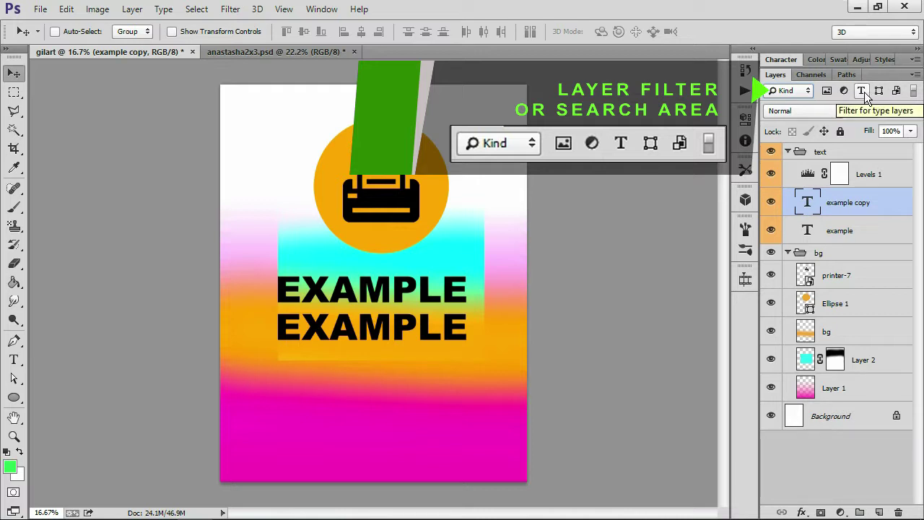
click(864, 92)
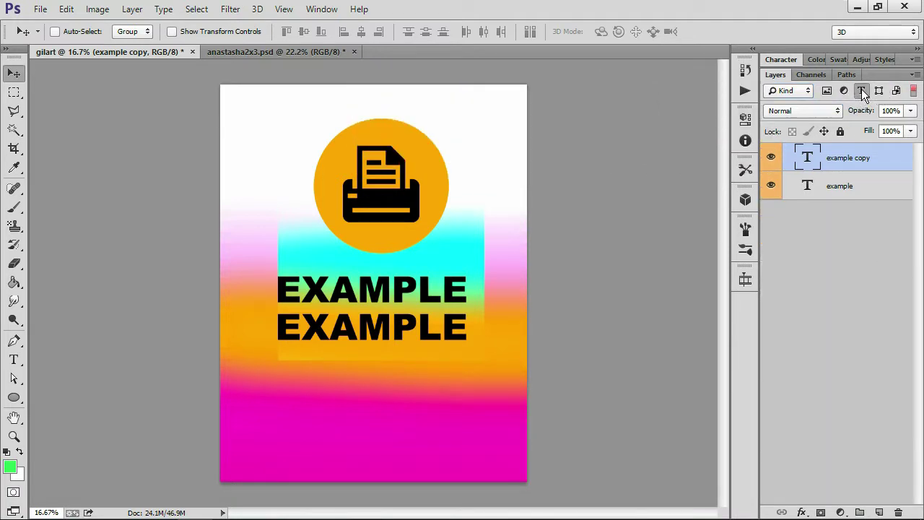
click(863, 90)
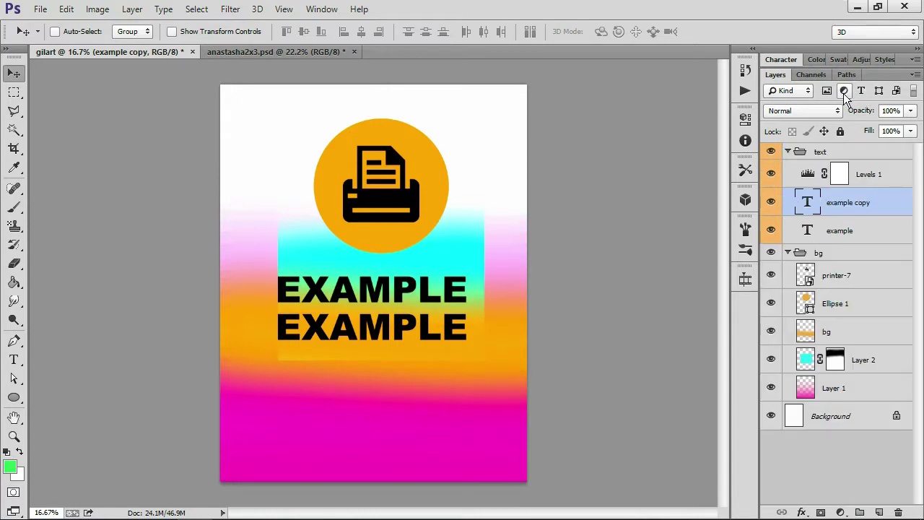
click(879, 92)
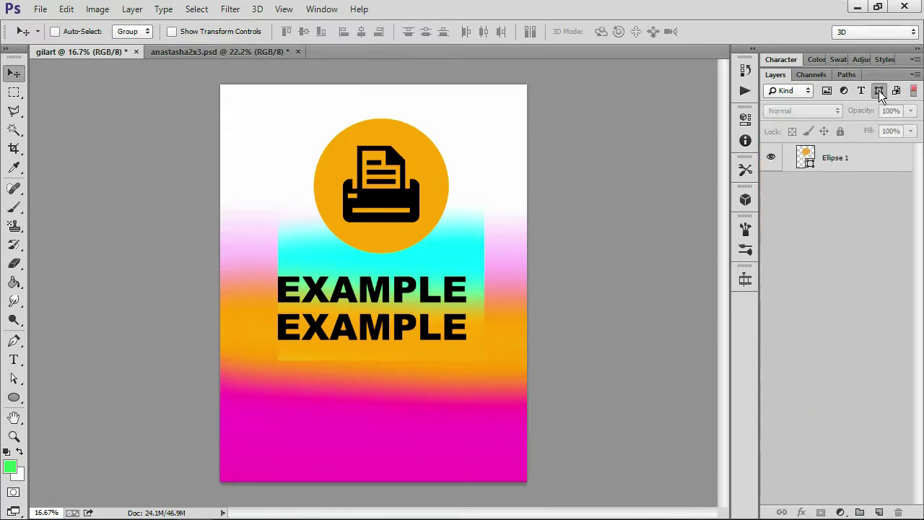
click(879, 90)
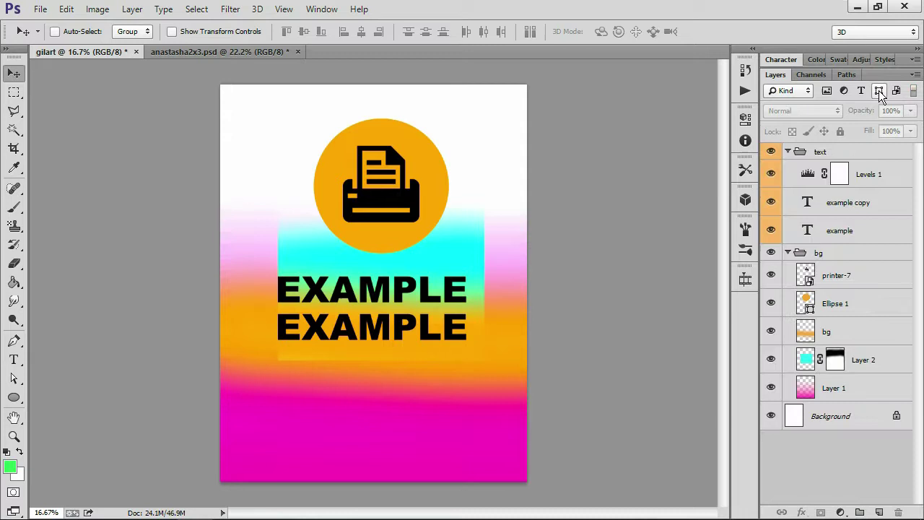
click(827, 92)
click(855, 205)
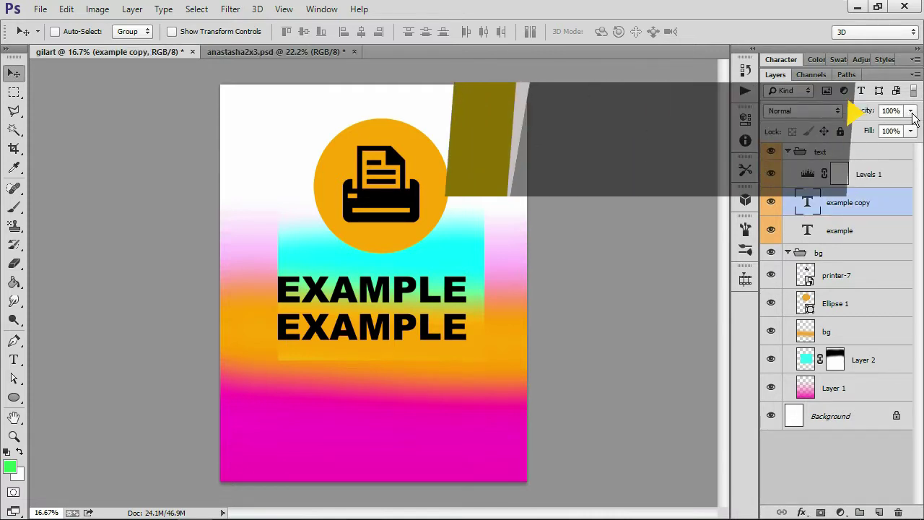
mouse_move(912, 117)
mouse_down()
mouse_move(887, 136)
mouse_move(864, 137)
mouse_up()
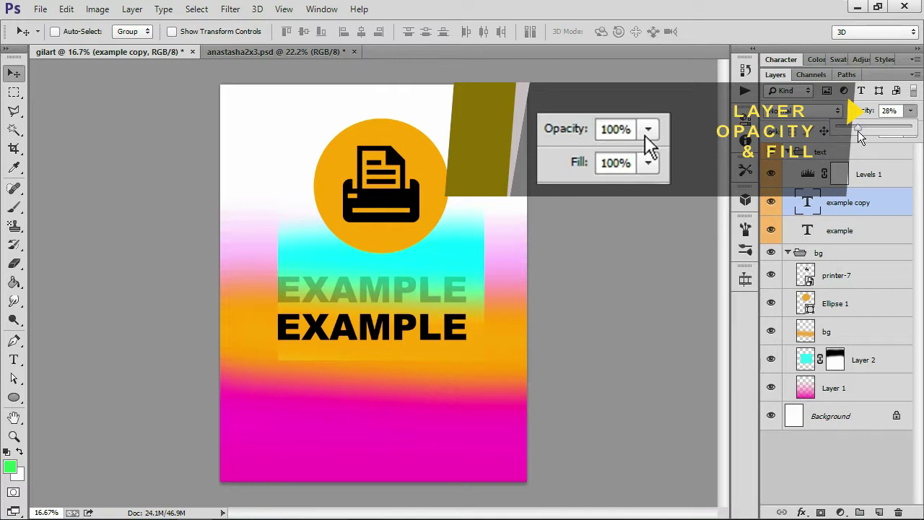
drag(861, 132, 887, 132)
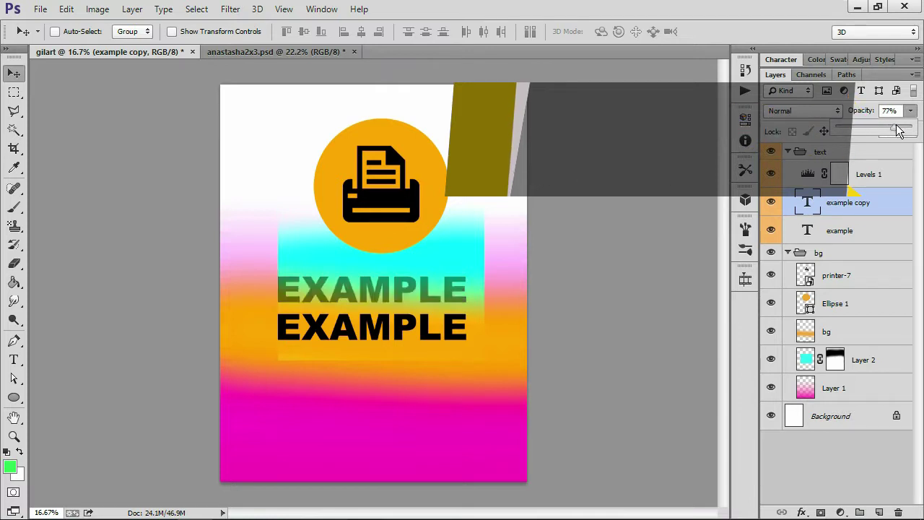
drag(873, 124, 919, 127)
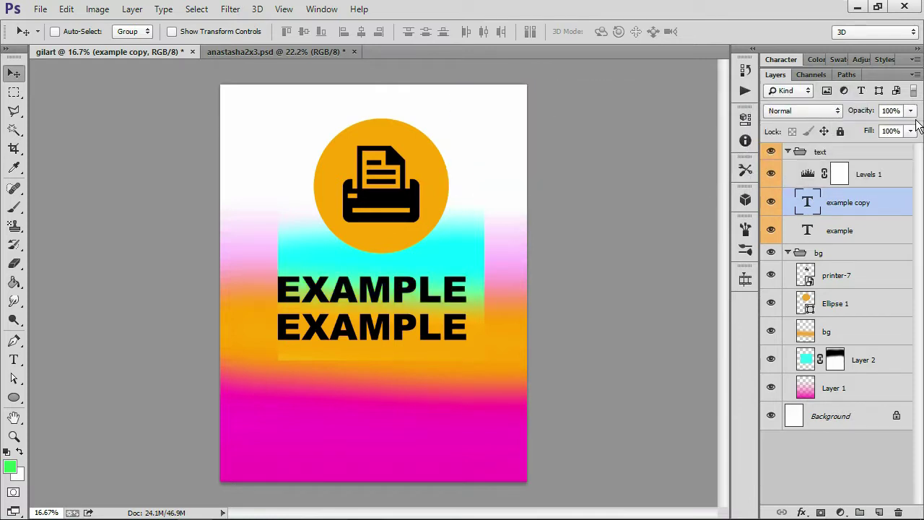
click(913, 133)
drag(910, 147, 872, 155)
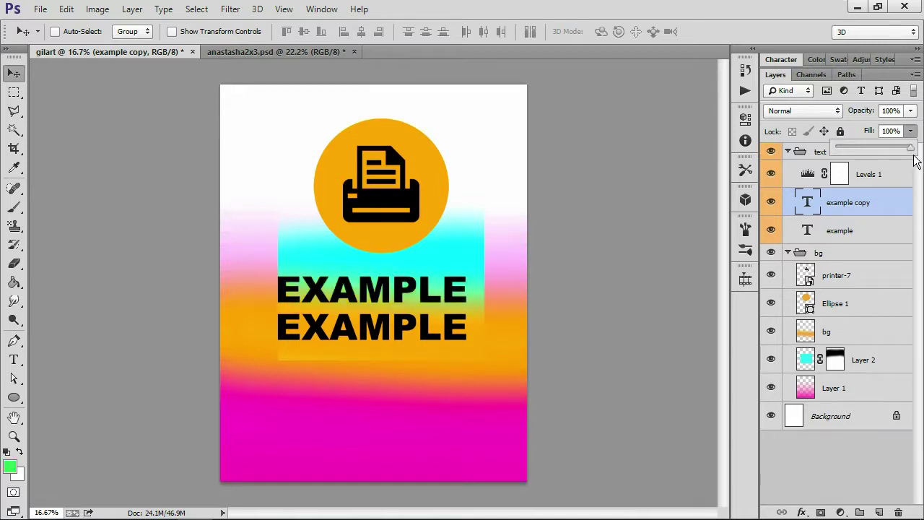
drag(873, 161, 918, 137)
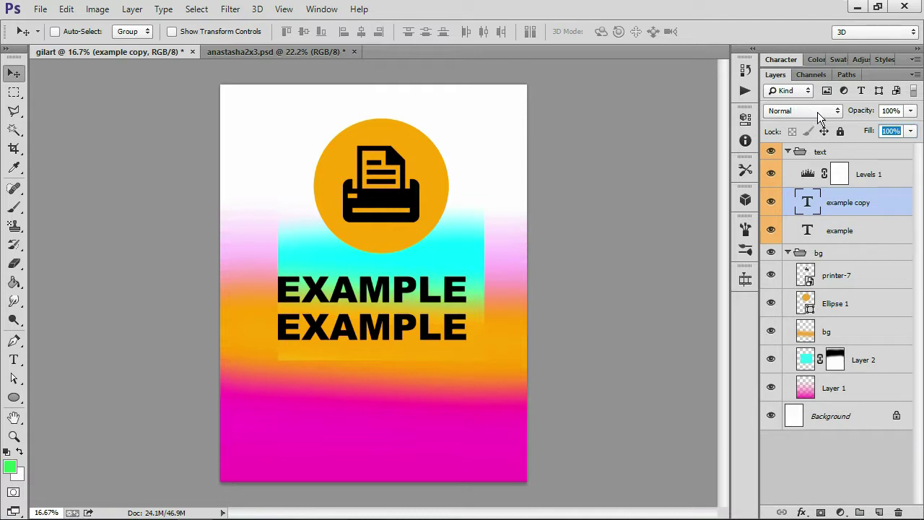
click(816, 113)
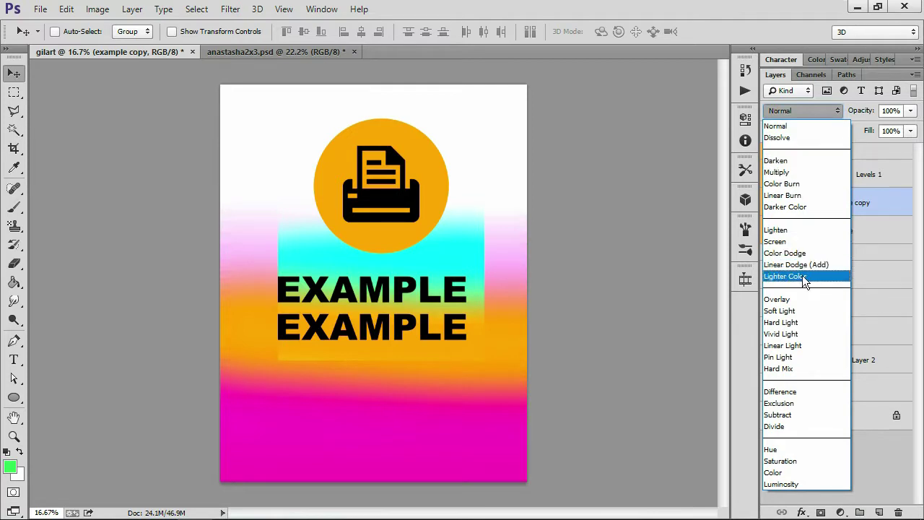
click(807, 332)
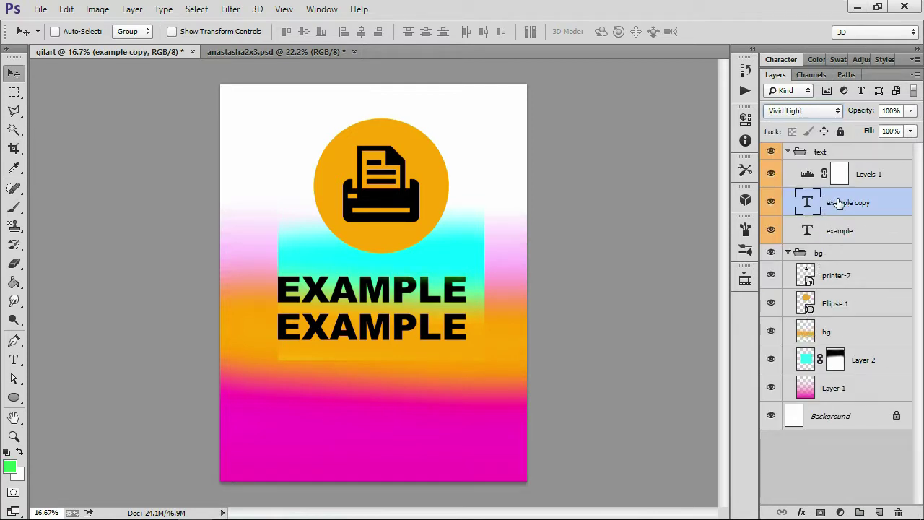
mouse_move(453, 293)
mouse_down()
mouse_move(463, 241)
mouse_move(442, 236)
mouse_move(438, 247)
mouse_move(469, 254)
mouse_move(452, 294)
mouse_up()
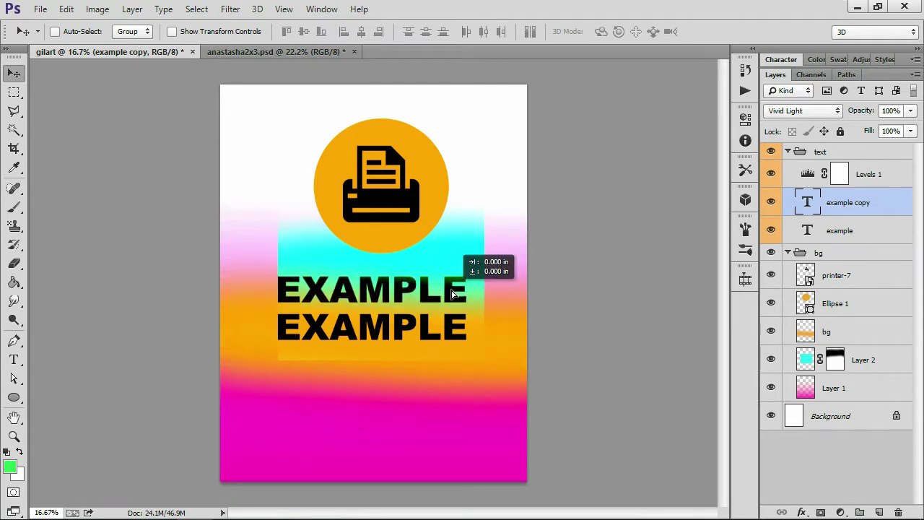
drag(453, 294, 456, 295)
click(802, 112)
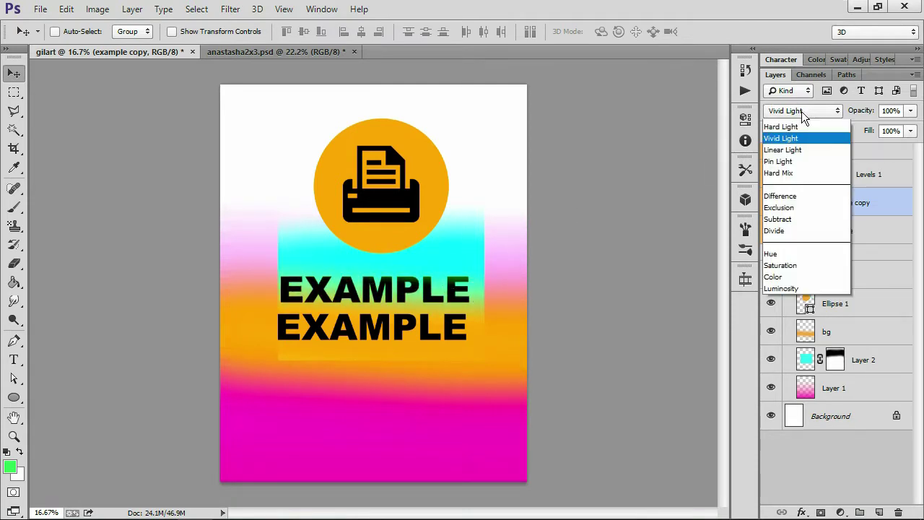
click(802, 122)
click(801, 108)
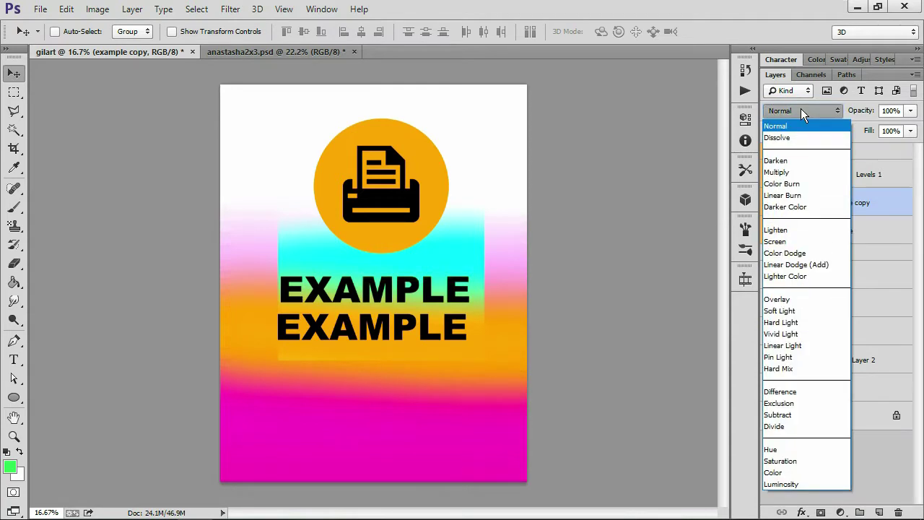
click(802, 110)
click(808, 114)
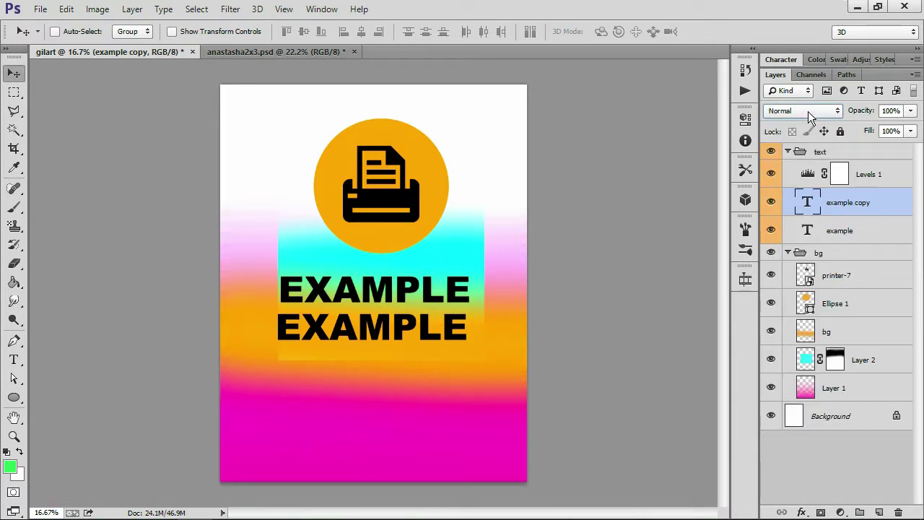
key(Down)
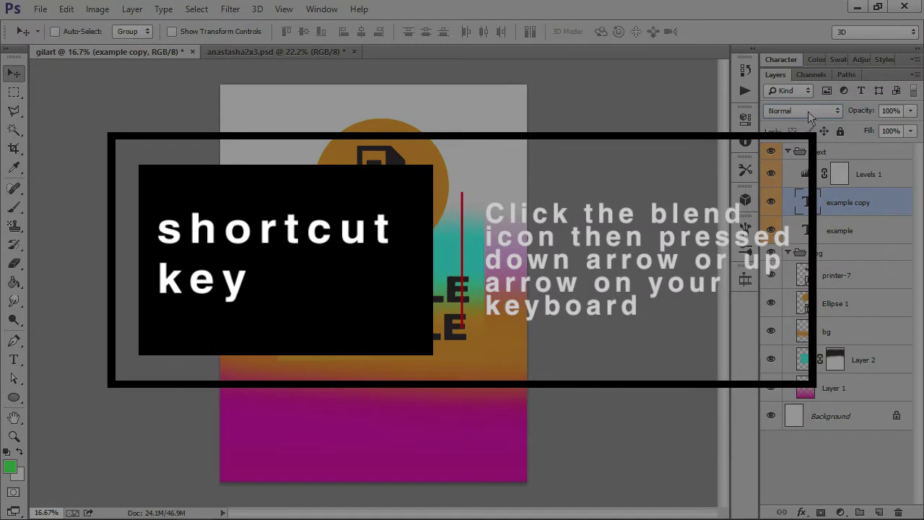
key(Down)
key(Down)
key(Down)
key(Down)
key(Down)
key(Down)
key(Down)
key(Down)
key(Down)
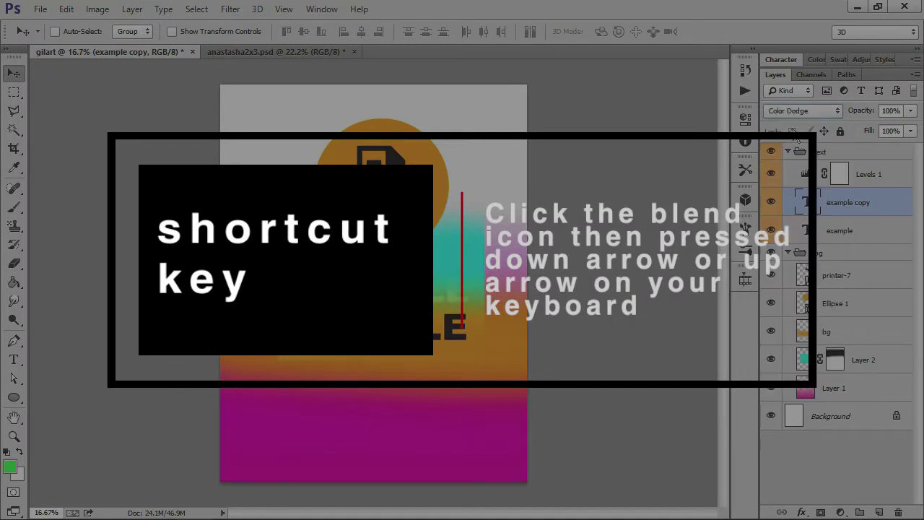
key(Down)
click(801, 110)
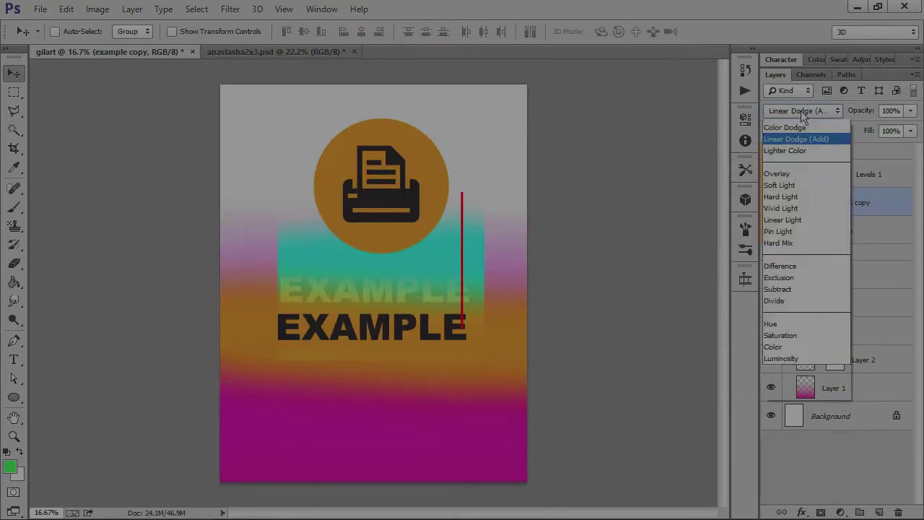
click(791, 125)
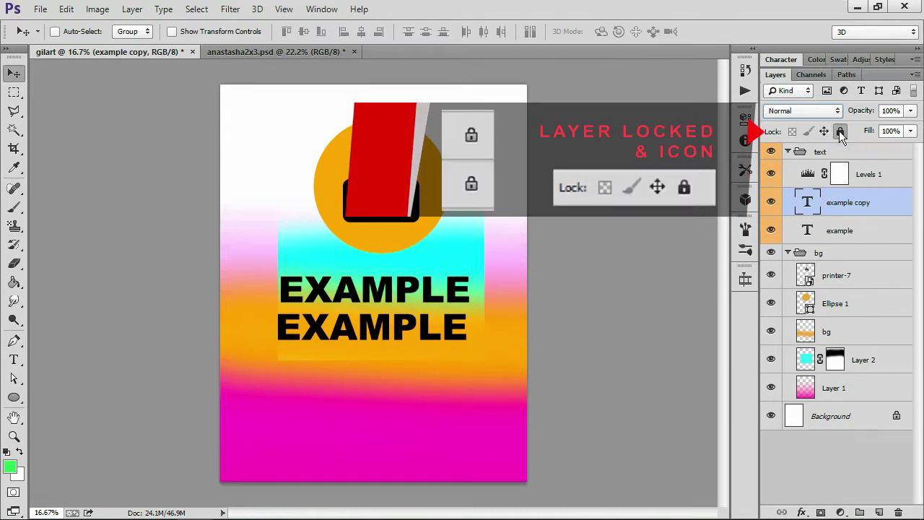
click(840, 132)
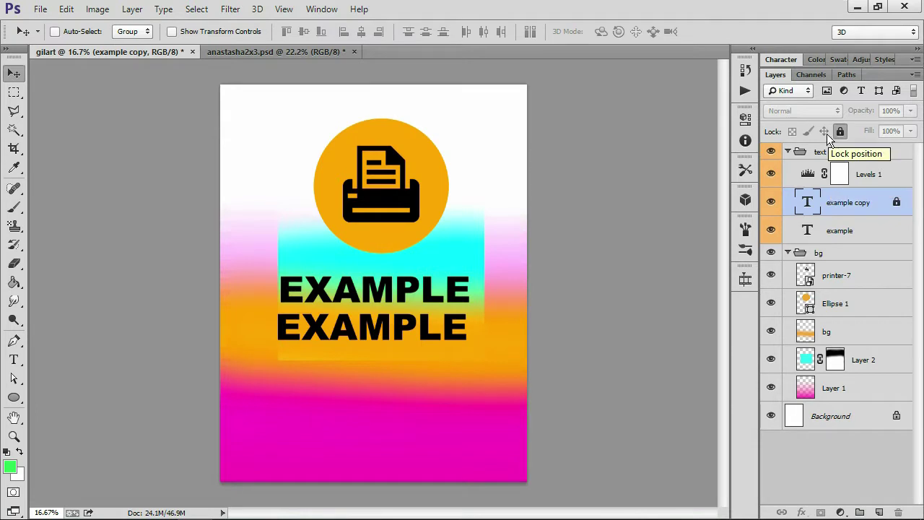
click(836, 136)
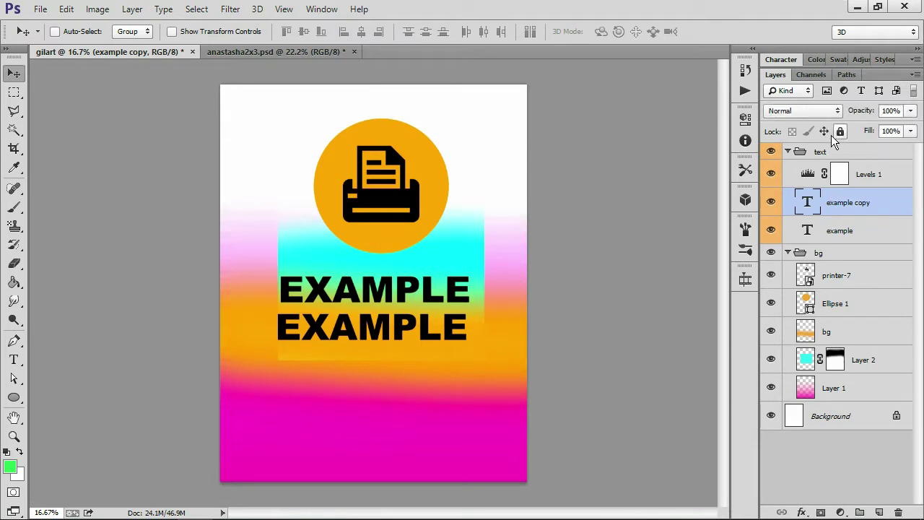
click(825, 131)
click(826, 131)
click(826, 136)
drag(412, 291, 431, 291)
click(427, 211)
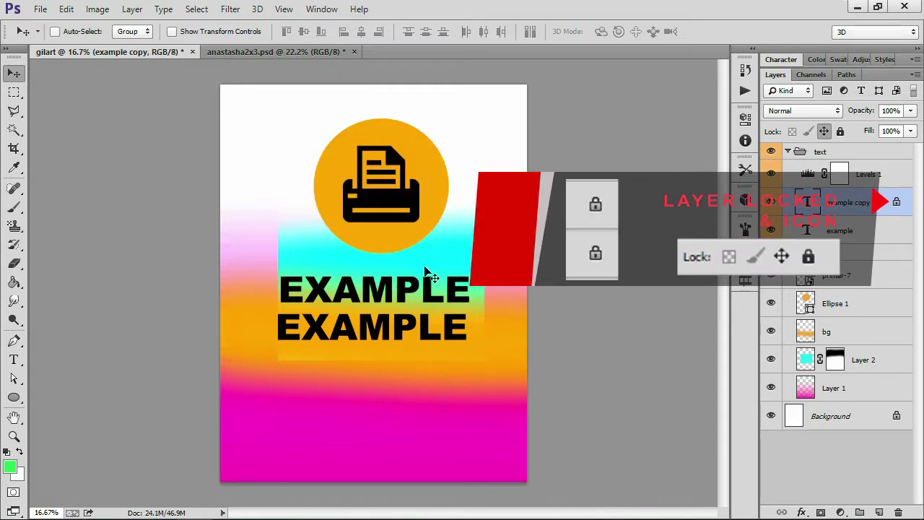
key(e)
key(shift+e)
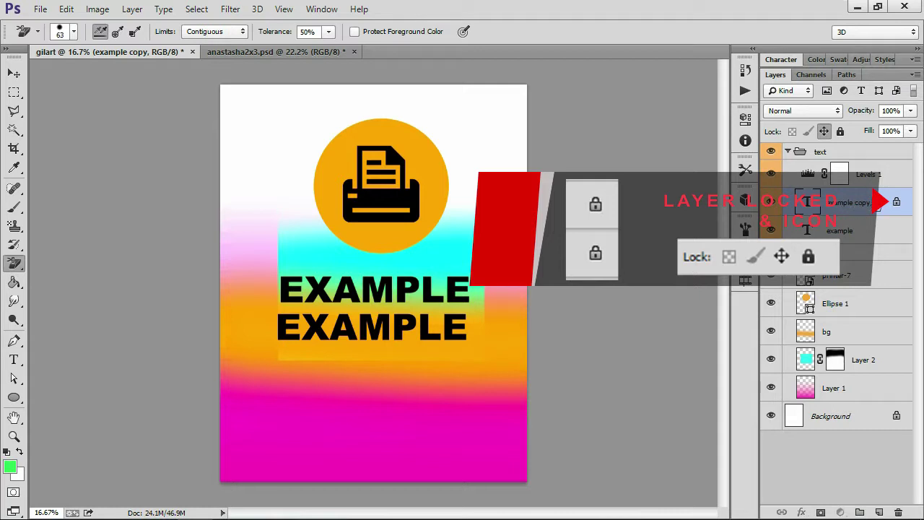
click(840, 131)
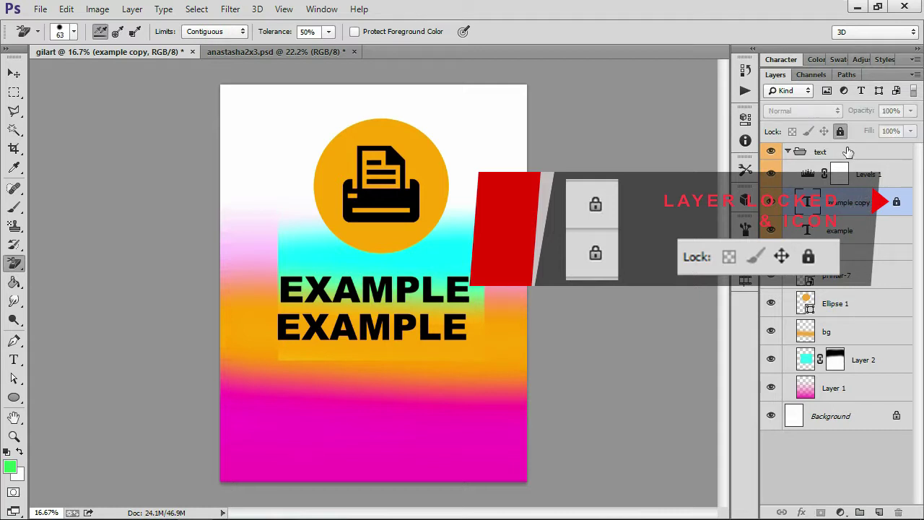
click(841, 131)
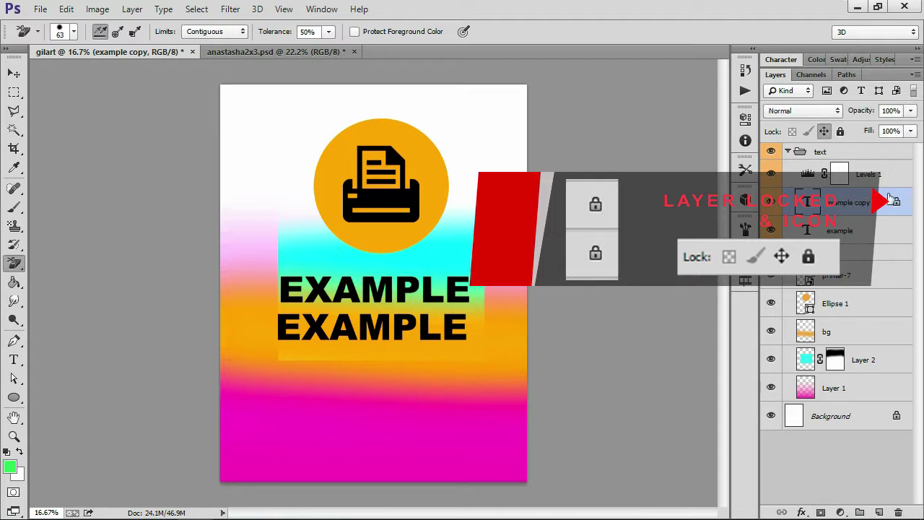
click(825, 130)
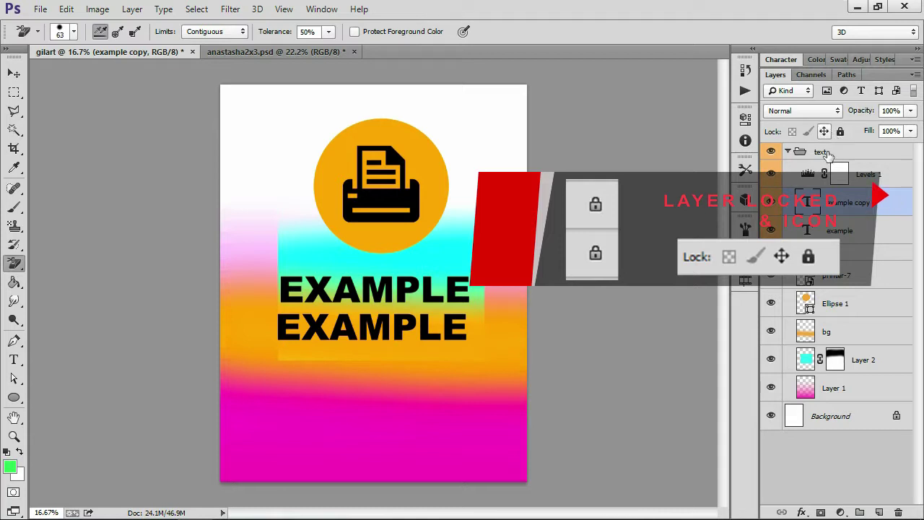
click(877, 303)
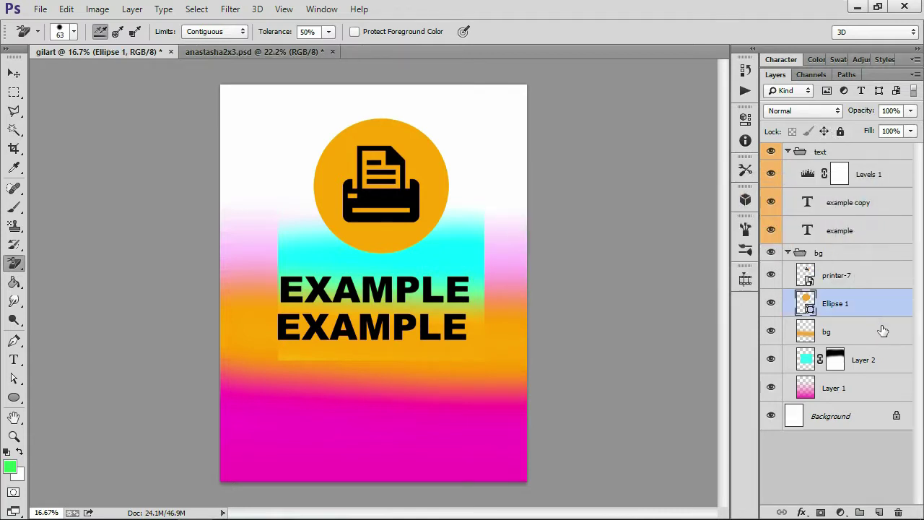
click(882, 329)
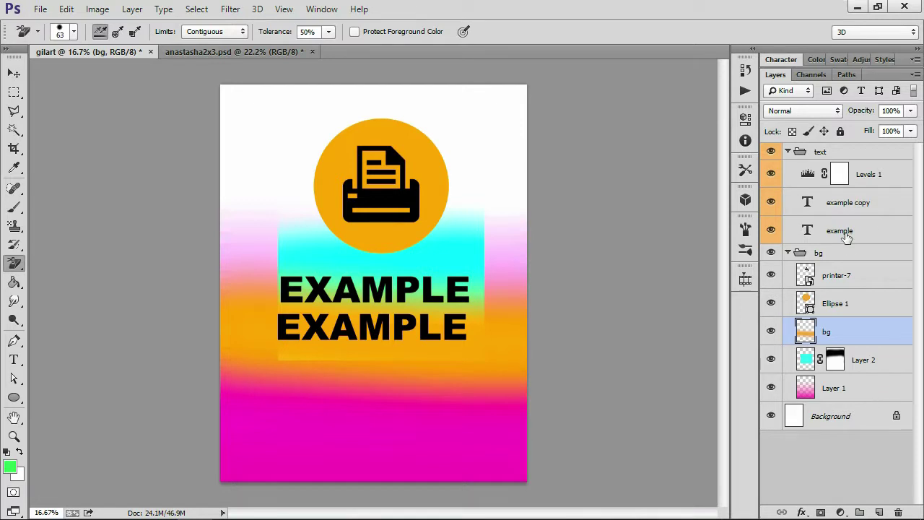
click(824, 131)
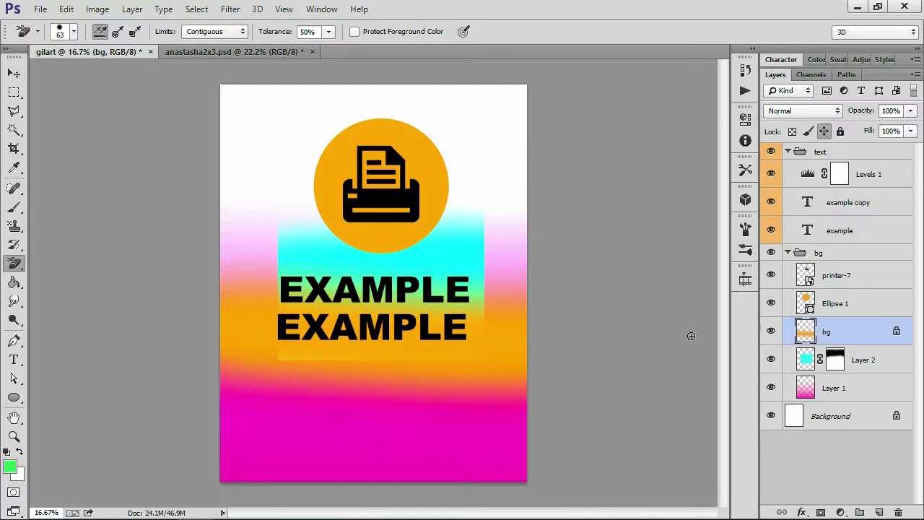
key(v)
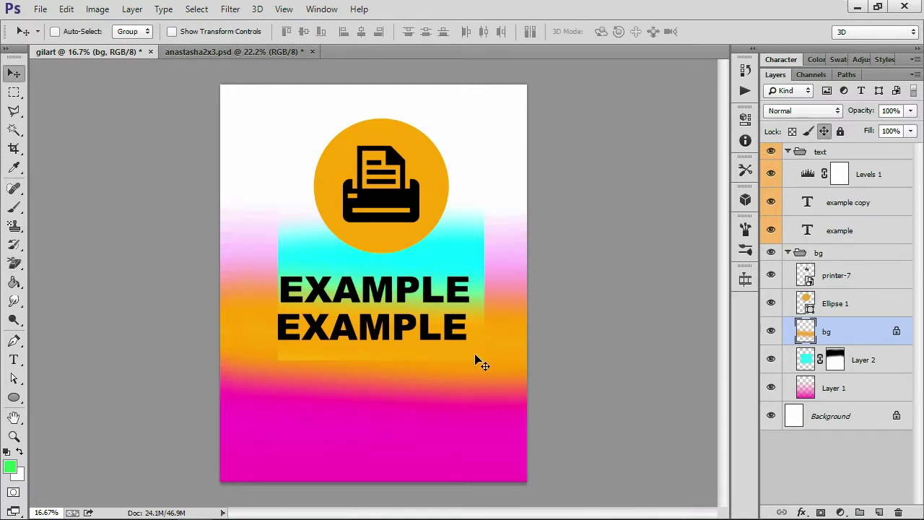
click(522, 258)
click(417, 212)
key(e)
key(shift+e)
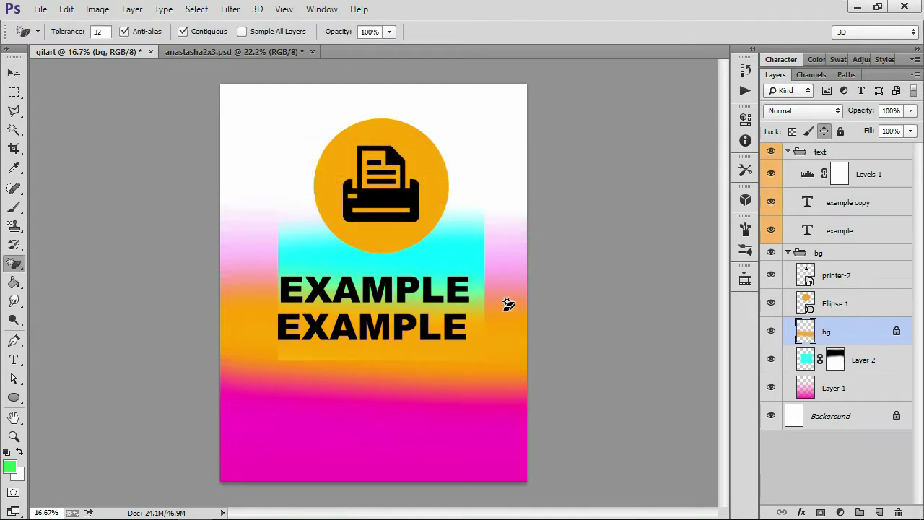
key(shift+e)
drag(512, 268, 515, 305)
key(ctrl+alt+z)
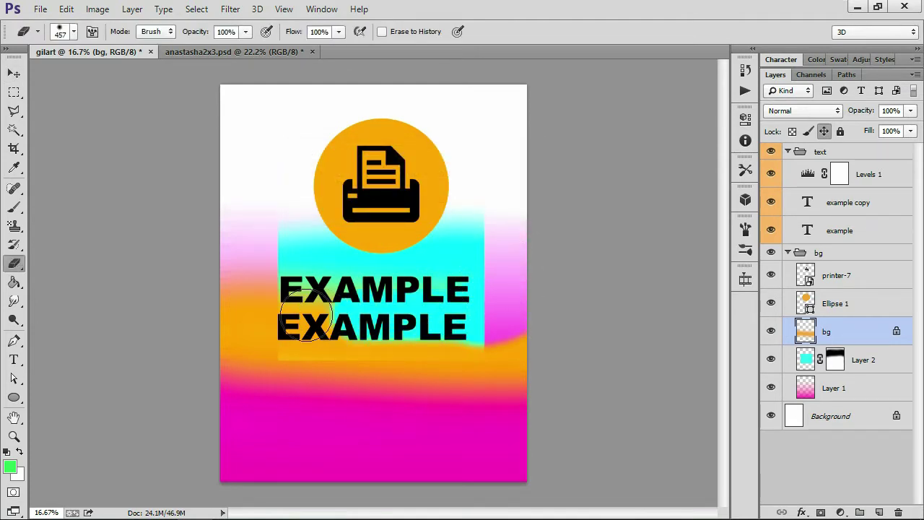
key(ctrl+alt+z)
key(ctrl+shift+z)
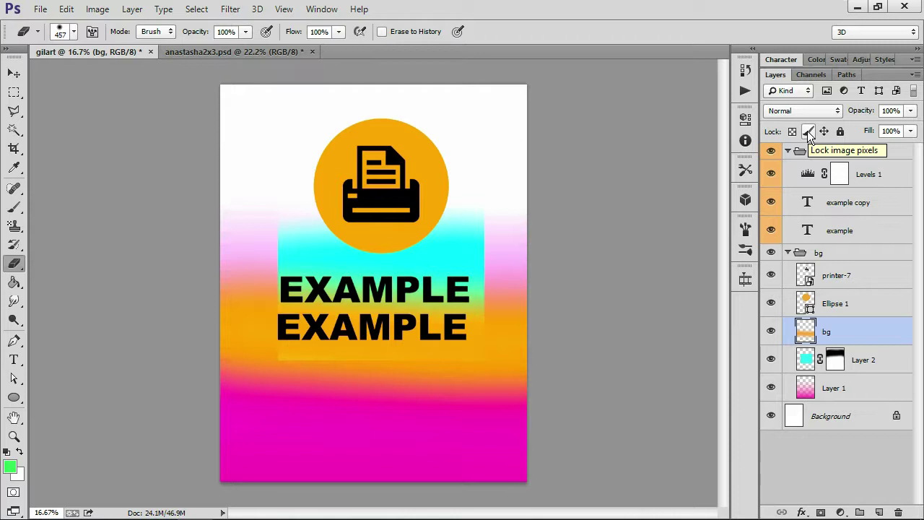
click(809, 132)
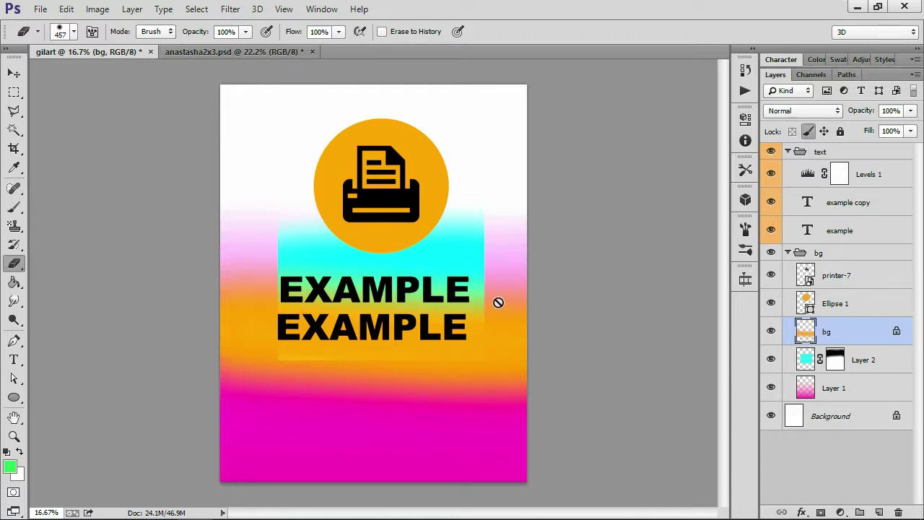
key(v)
mouse_move(422, 298)
mouse_down()
mouse_move(399, 307)
mouse_move(398, 290)
mouse_up()
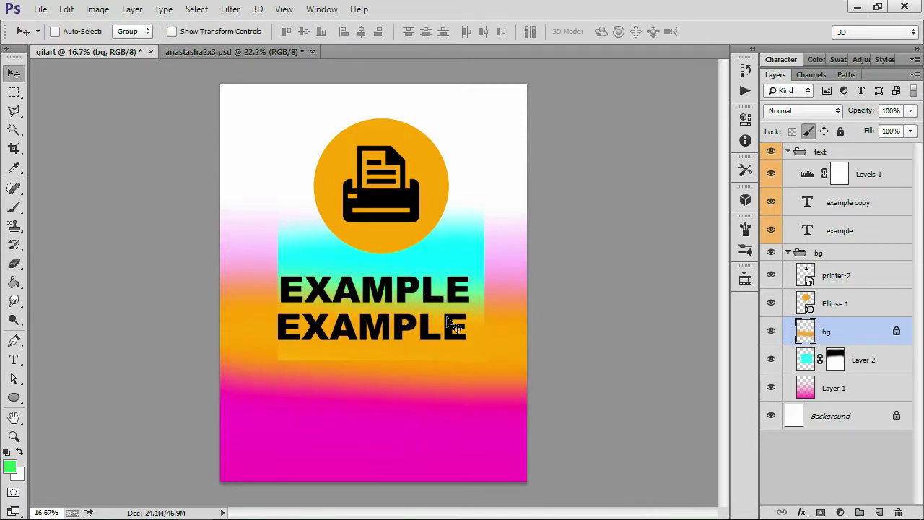
key(e)
click(491, 321)
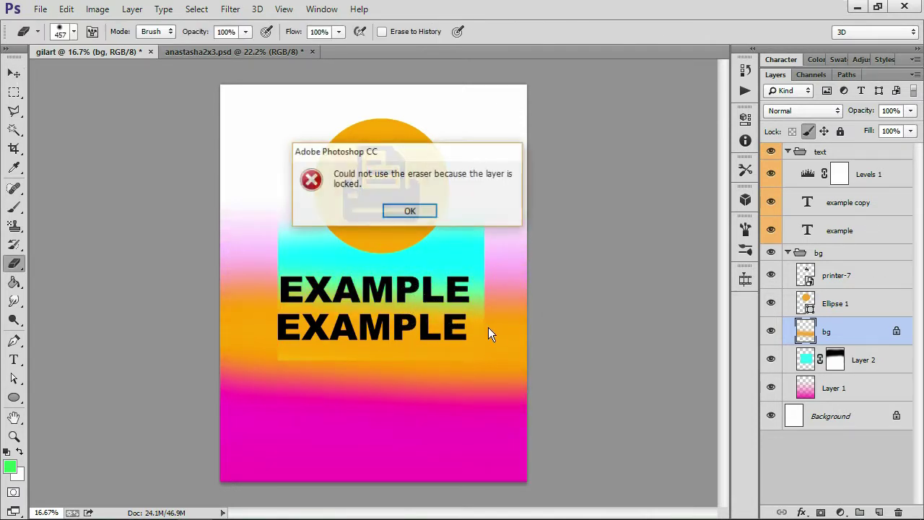
click(413, 211)
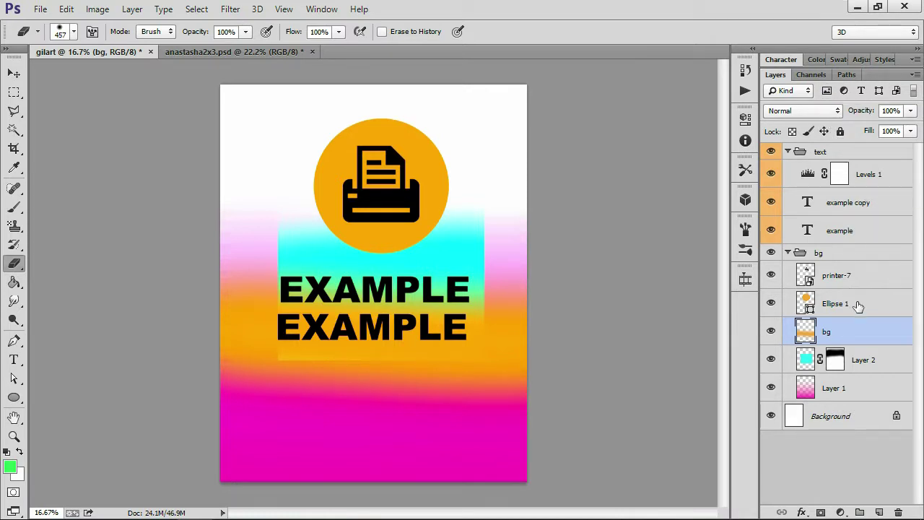
Add Layer 3 clipped to example copy and brush green over the top EXAMPLE letters
click(863, 208)
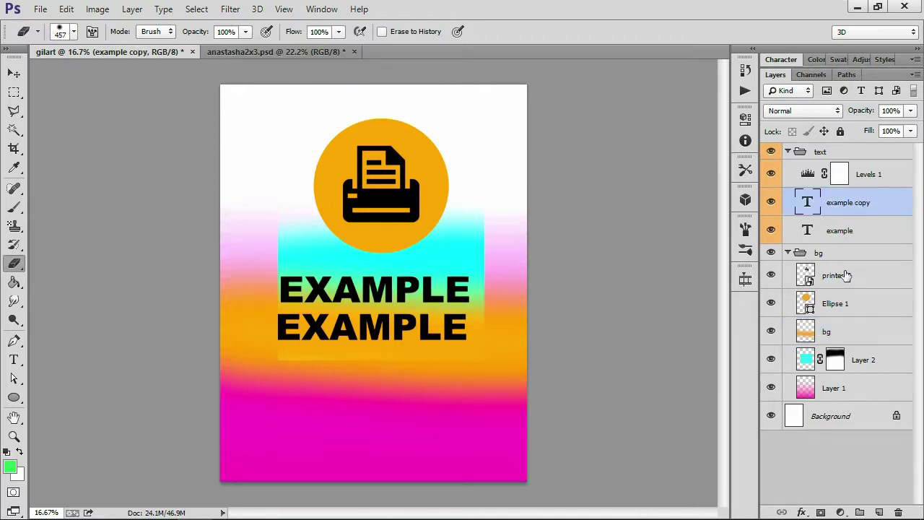
click(880, 512)
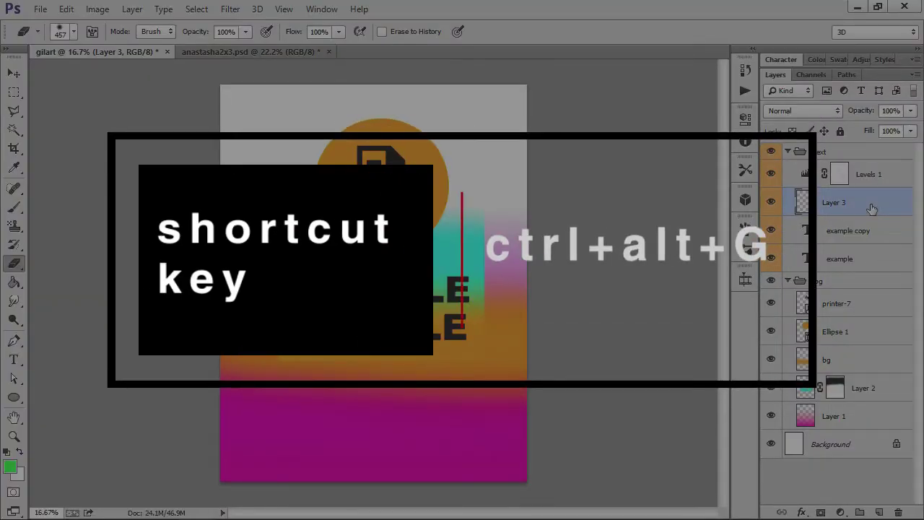
key(ctrl+alt+g)
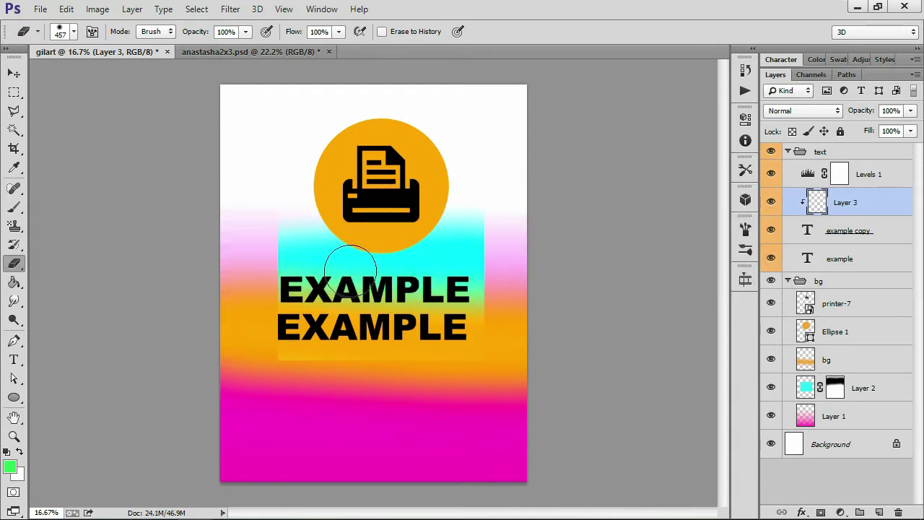
key(b)
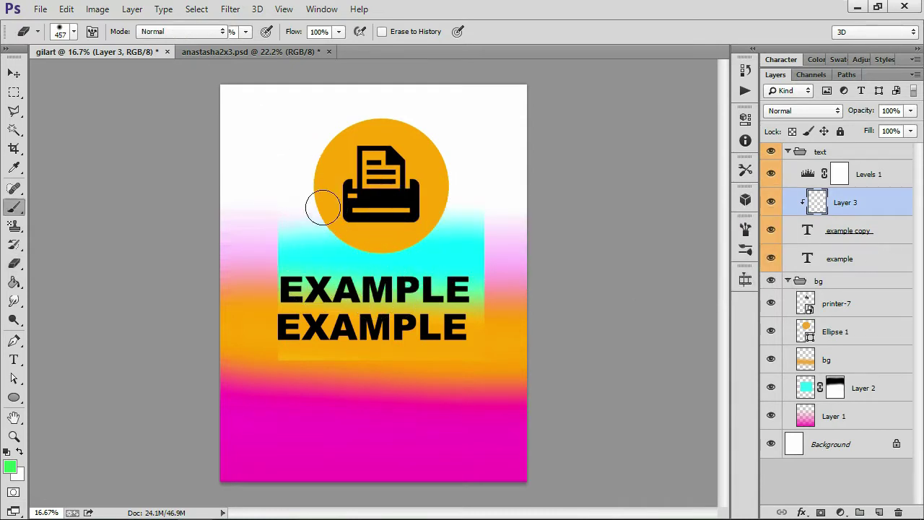
mouse_move(289, 269)
mouse_down()
mouse_move(502, 268)
mouse_move(253, 263)
mouse_up()
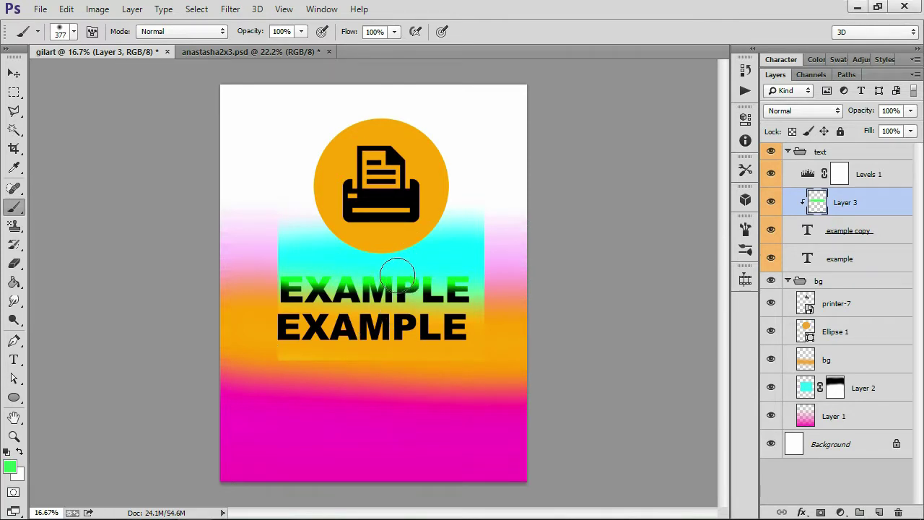
Place the maxresdefault photo, clip it to the EXAMPLE text layer, and shift it within the letters
drag(409, 289, 354, 271)
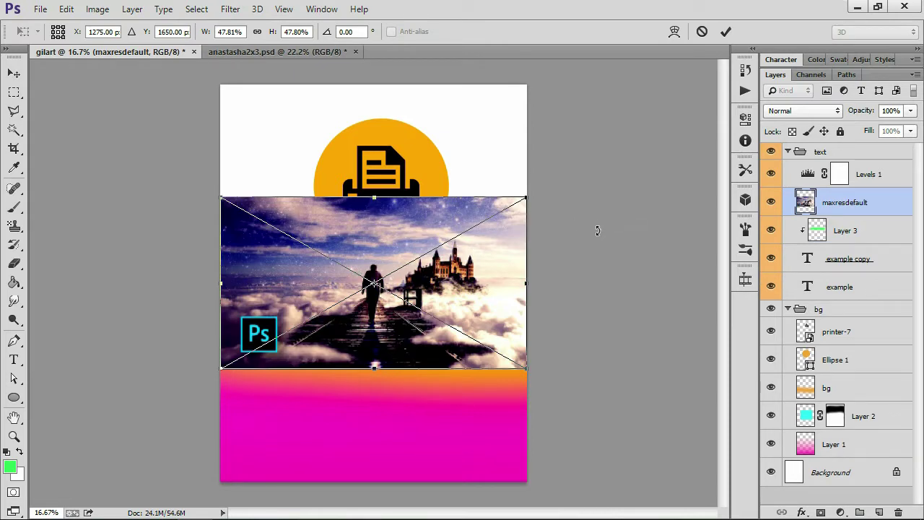
key(Return)
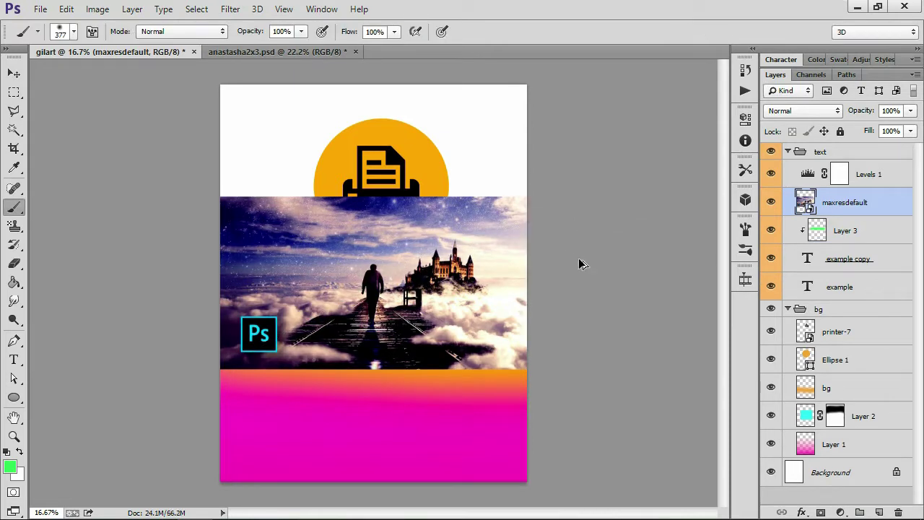
key(ctrl+alt+g)
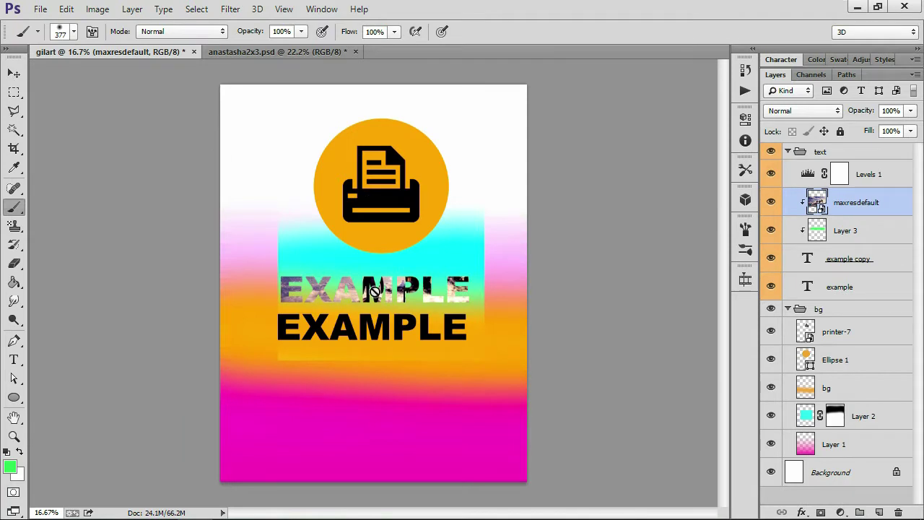
key(v)
mouse_move(438, 290)
mouse_down()
mouse_move(400, 308)
mouse_move(435, 301)
mouse_up()
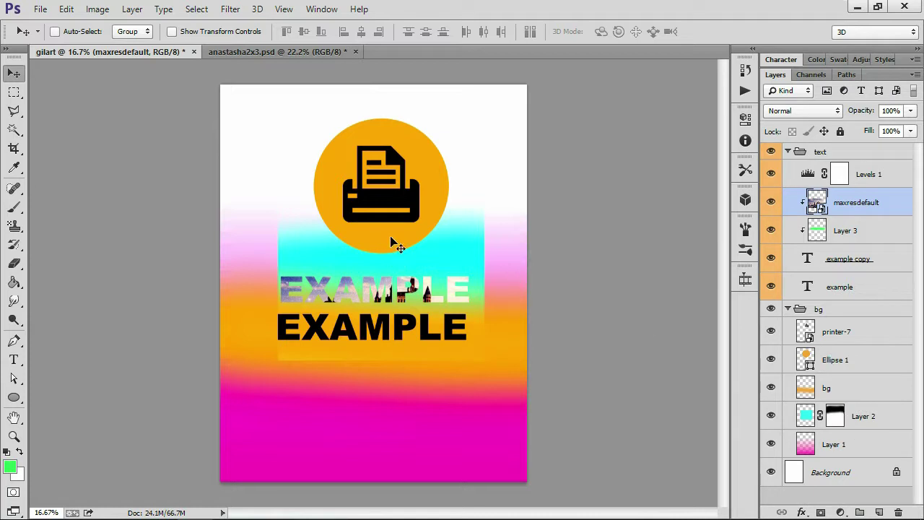
ctrl+click(393, 204)
drag(391, 202, 391, 211)
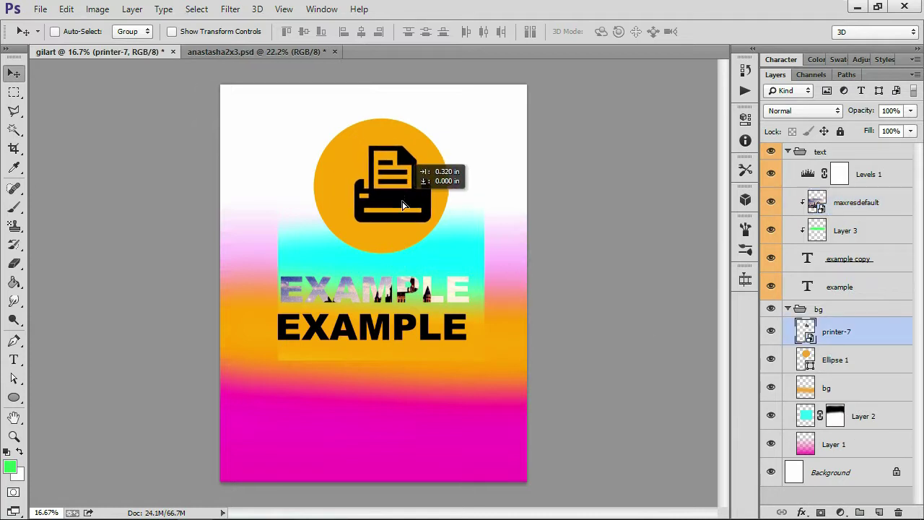
key(ctrl+z)
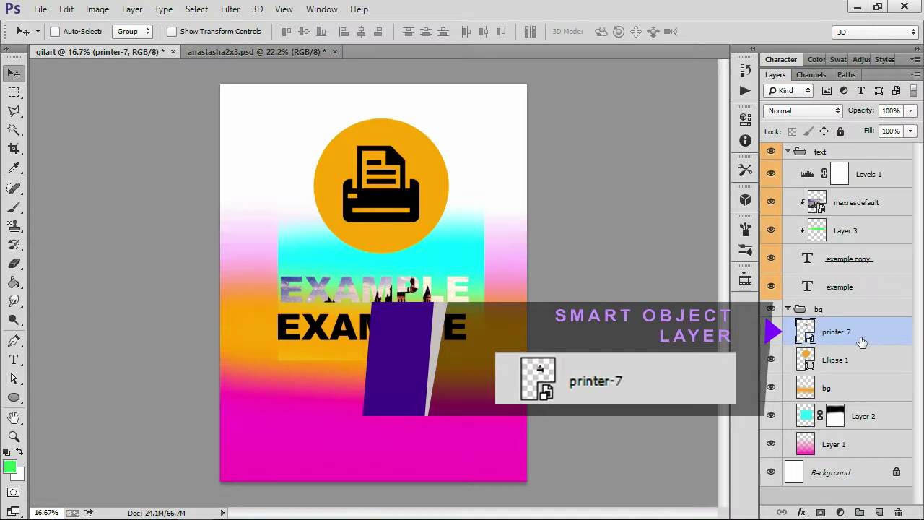
key(ctrl+t)
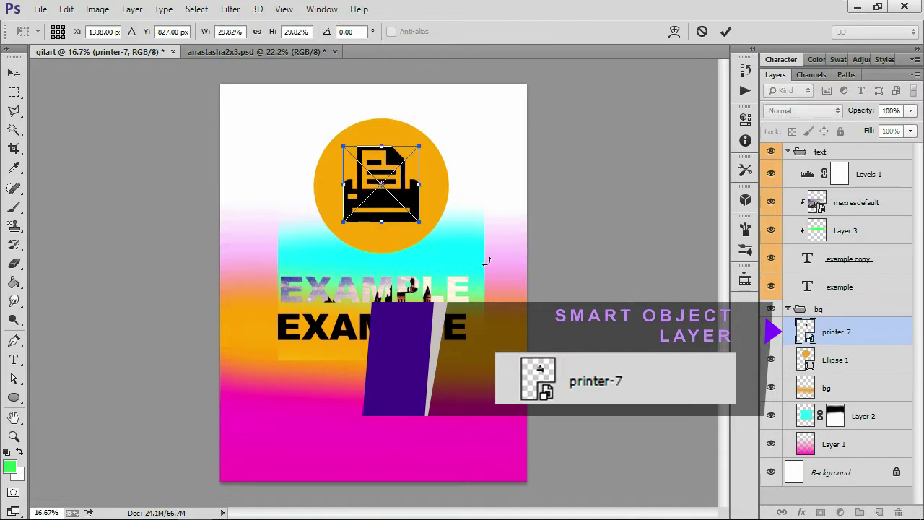
drag(416, 145, 348, 205)
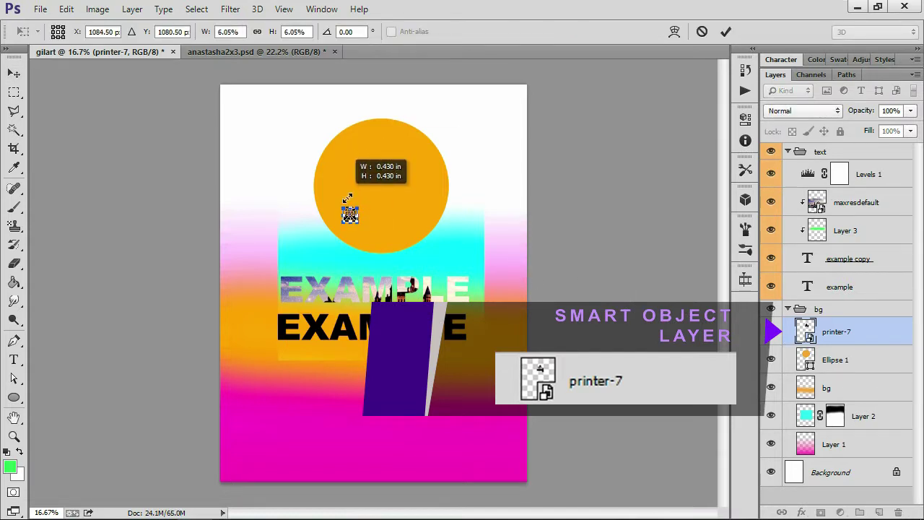
key(Return)
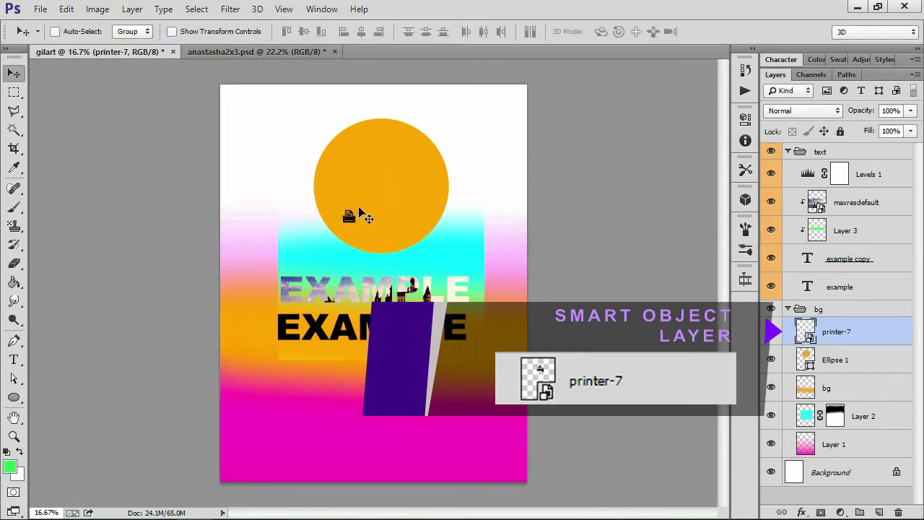
scroll(359, 229, up, 2)
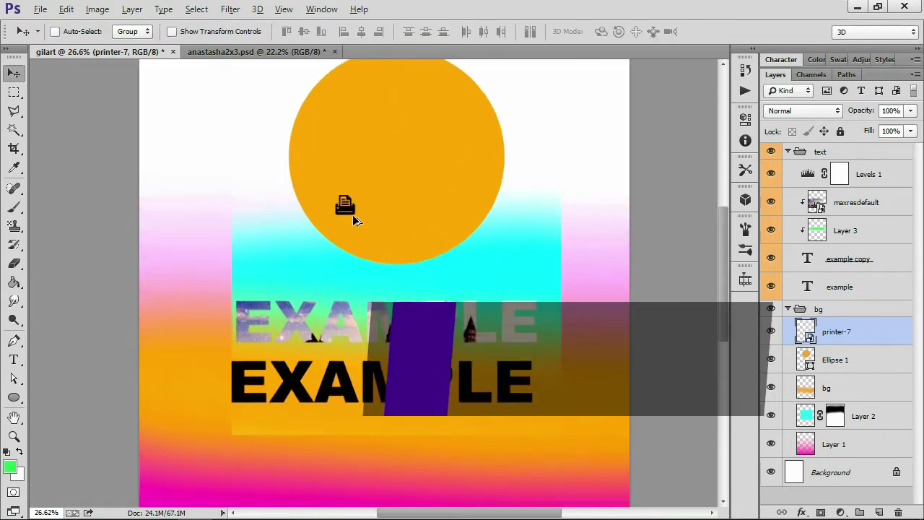
key(ctrl+t)
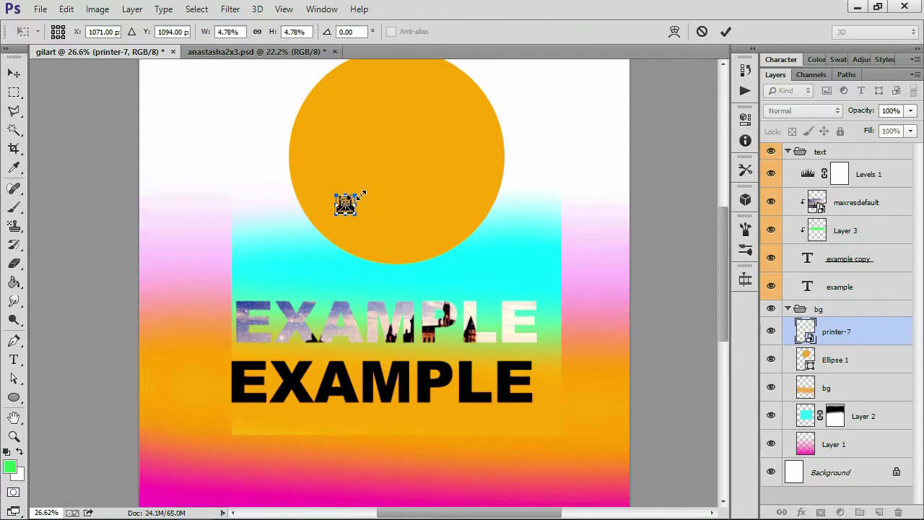
mouse_move(353, 196)
mouse_down()
mouse_move(585, 70)
mouse_move(594, 55)
mouse_up()
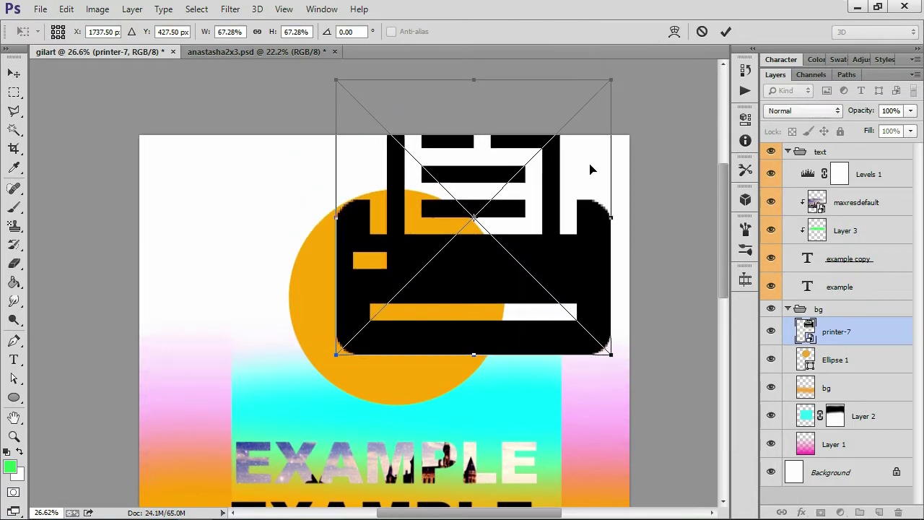
key(Return)
drag(613, 235, 510, 244)
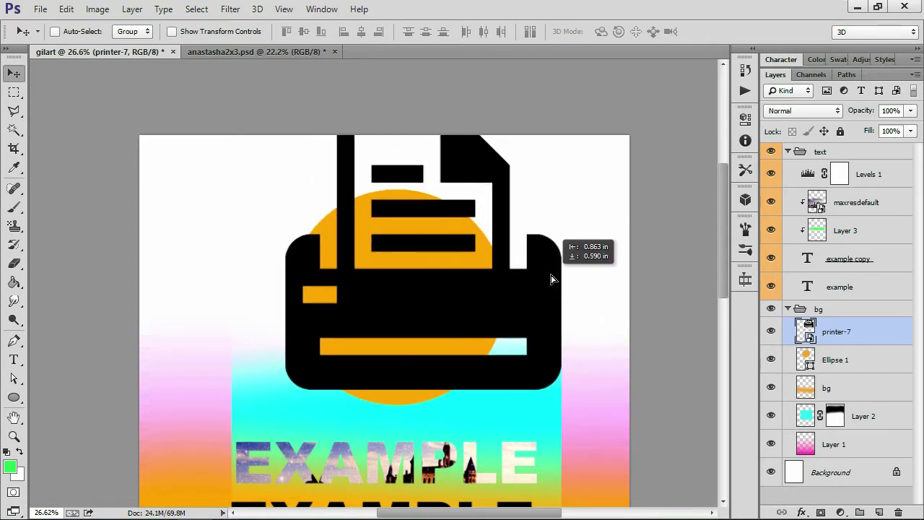
drag(511, 245, 556, 274)
click(770, 328)
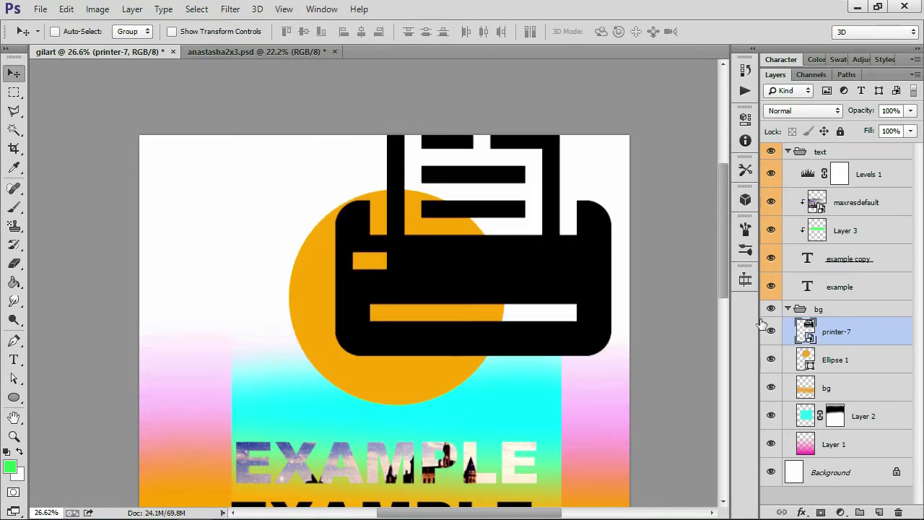
key(ctrl+alt+z)
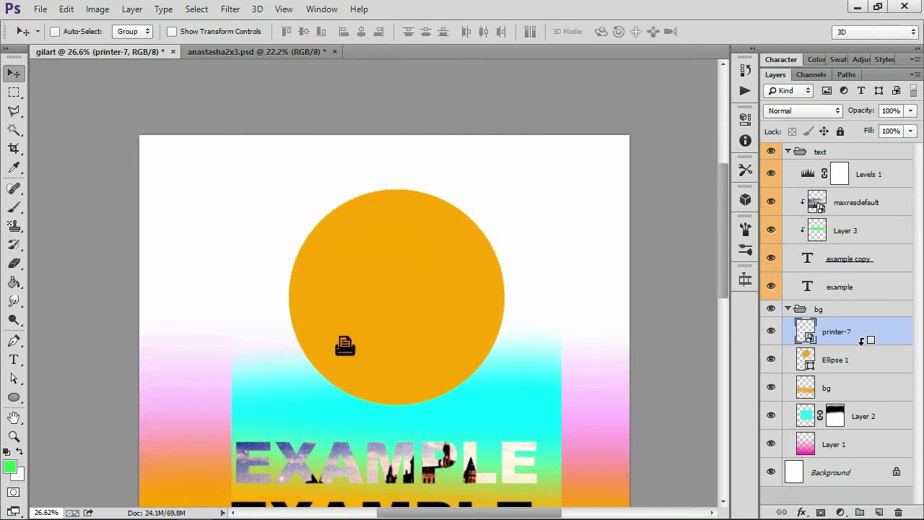
key(ctrl+alt+z)
key(ctrl+alt+z)
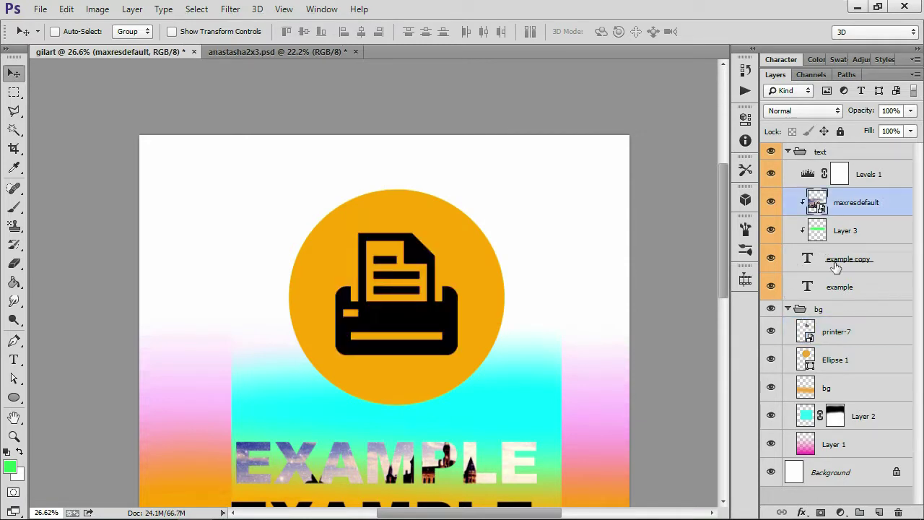
click(861, 334)
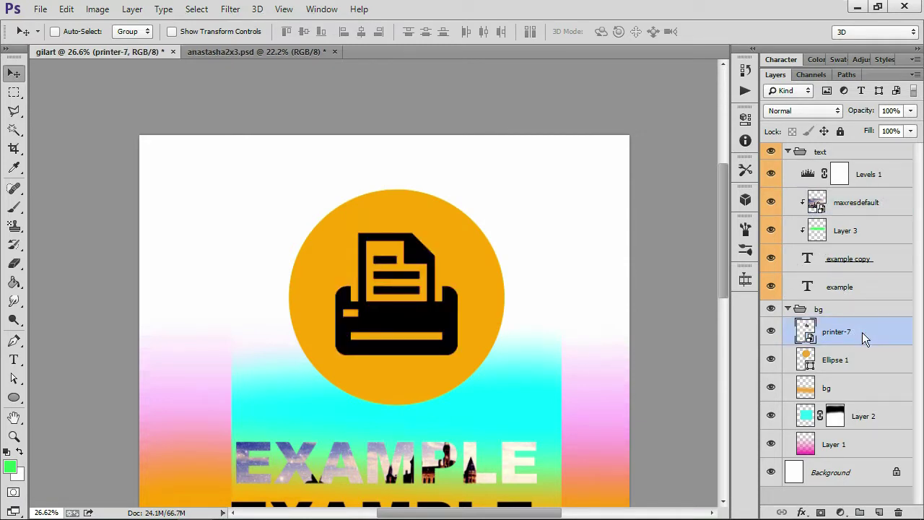
right_click(863, 333)
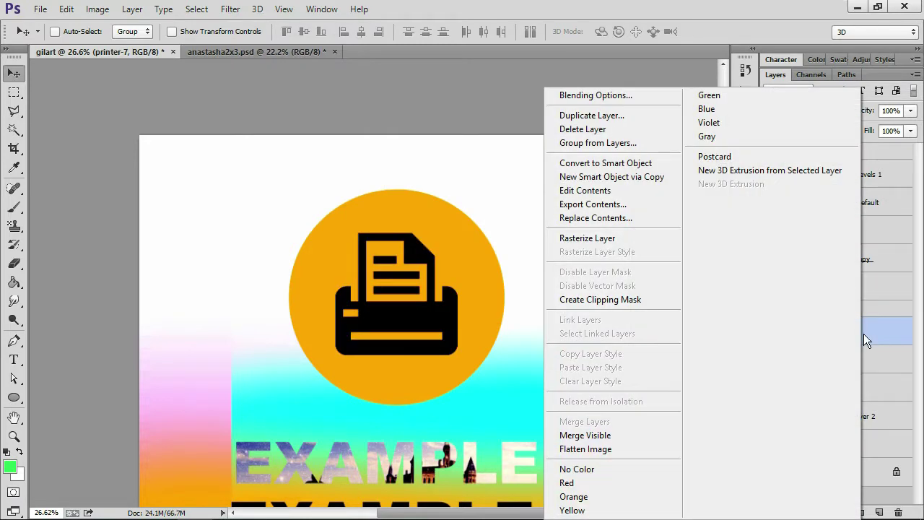
click(631, 244)
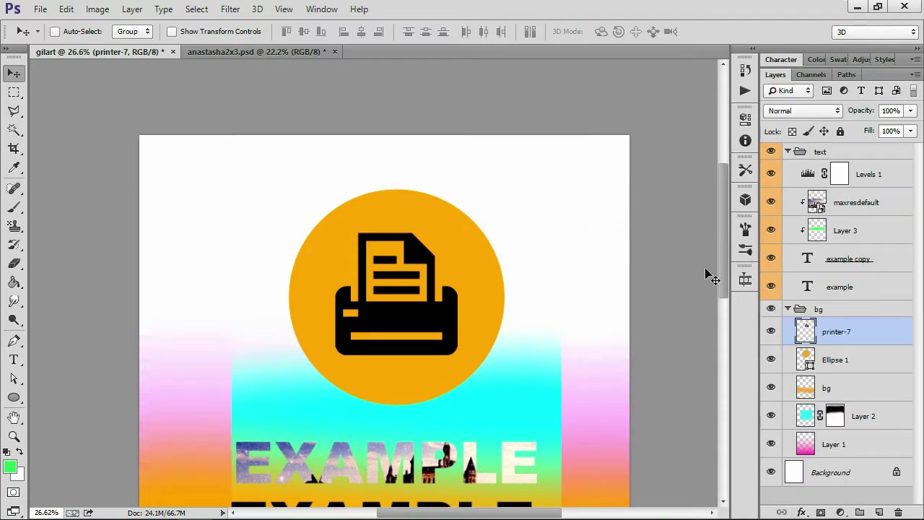
key(e)
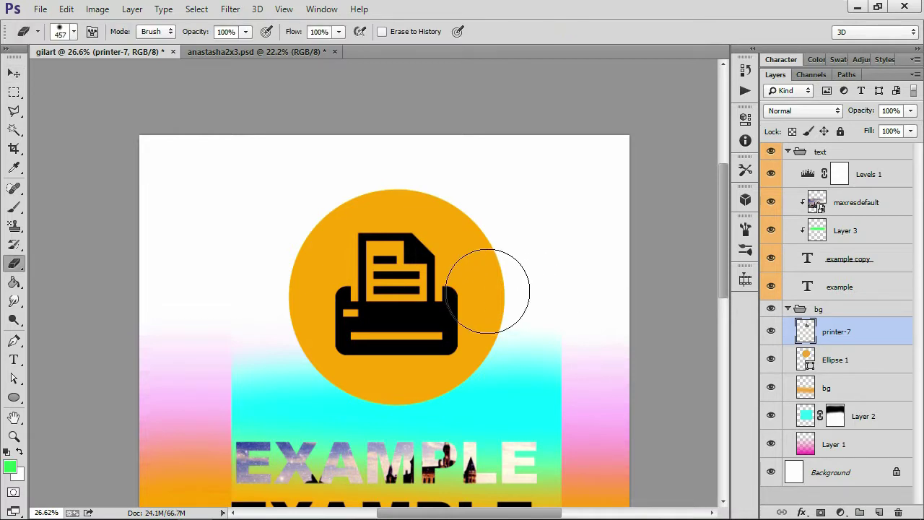
mouse_move(489, 283)
mouse_down()
mouse_move(485, 298)
mouse_move(474, 285)
mouse_up()
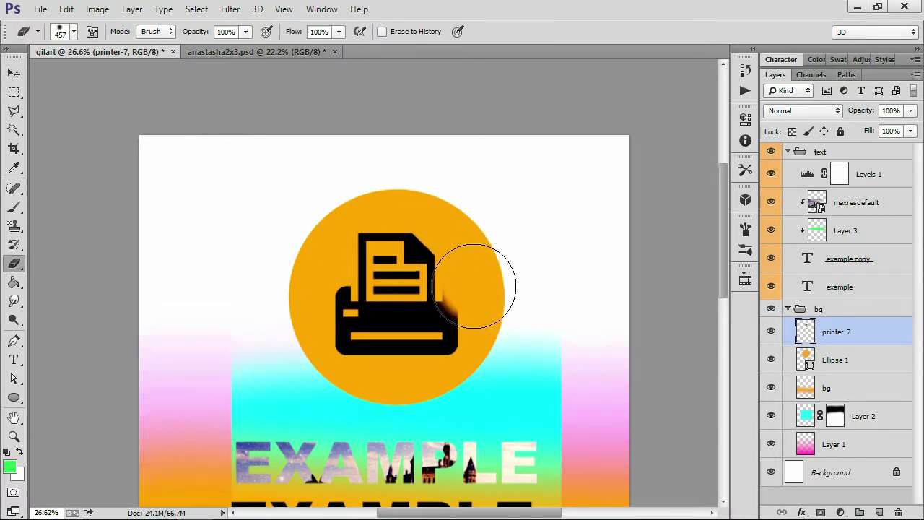
mouse_move(426, 235)
mouse_down()
mouse_move(367, 210)
mouse_move(477, 233)
mouse_up()
key(ctrl+alt+z)
key(ctrl+alt+z)
key(ctrl+alt+z)
key(w)
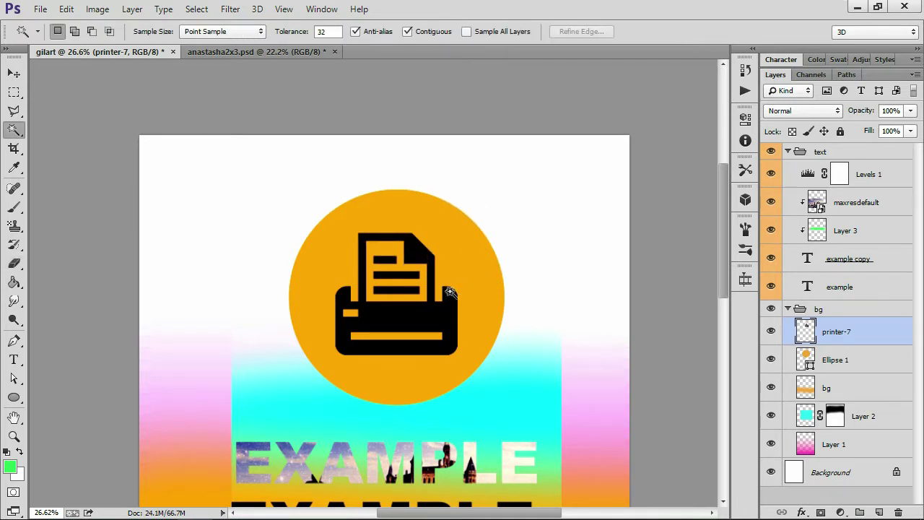
click(445, 315)
key(g)
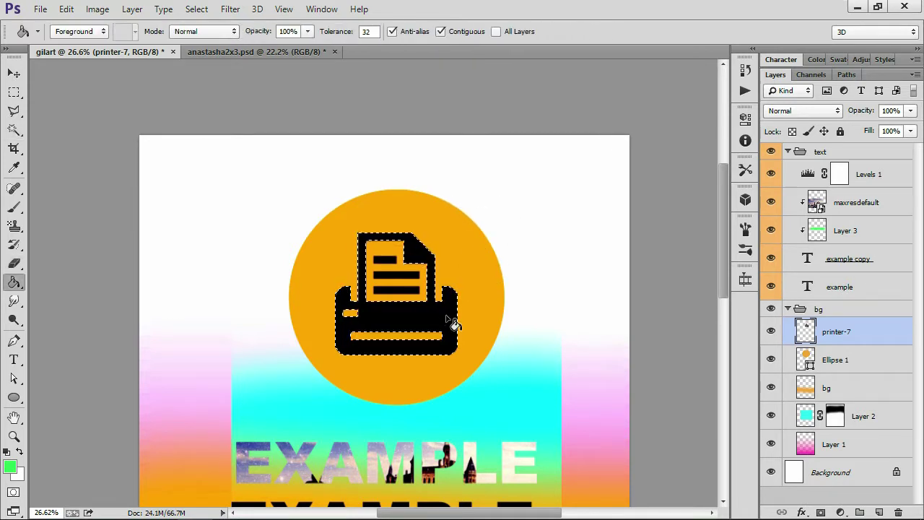
click(448, 319)
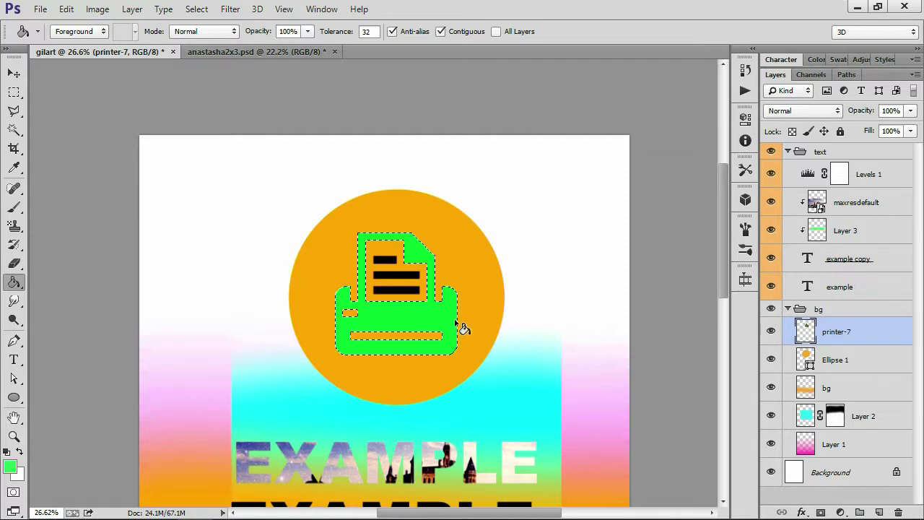
key(ctrl+z)
key(ctrl+d)
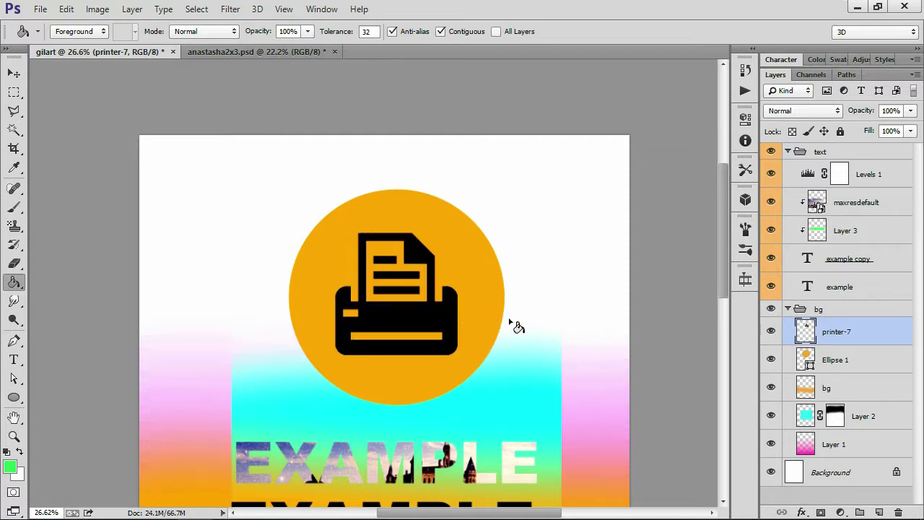
Shrink the printer-7 icon toward its bottom-left corner with Free Transform
ctrl+click(509, 323)
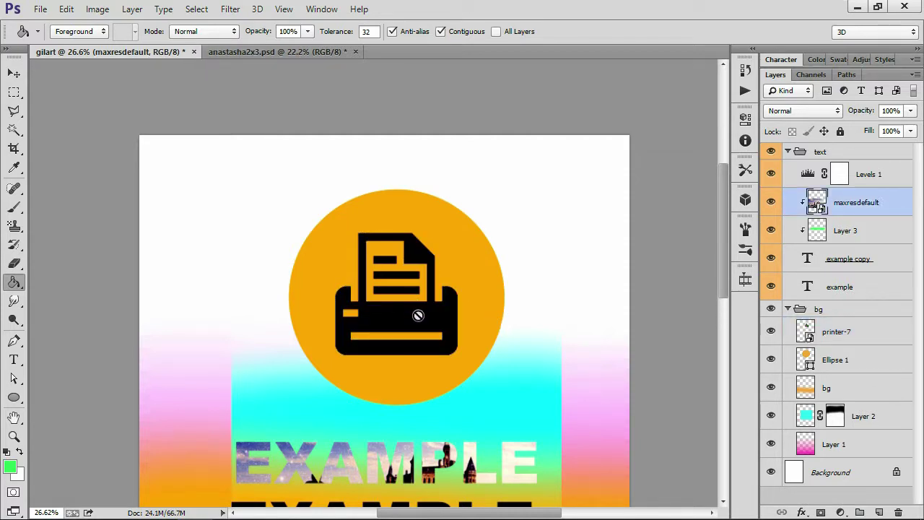
key(e)
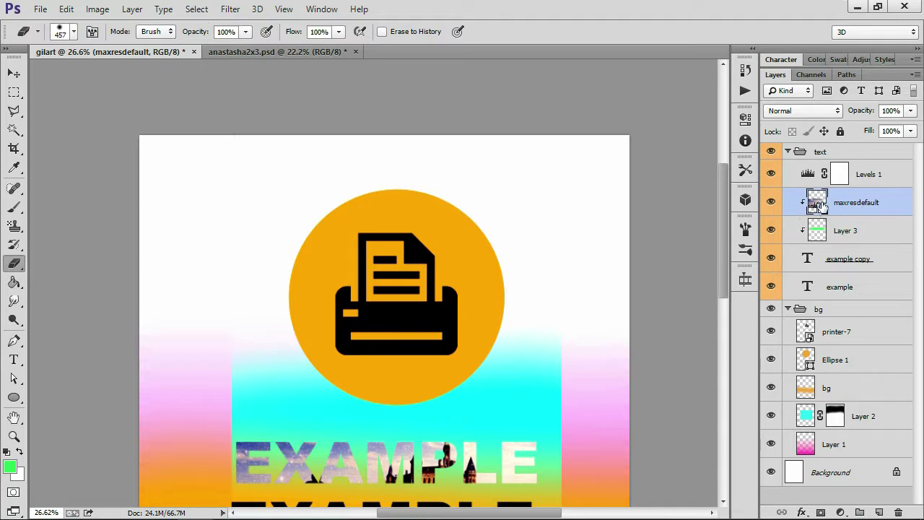
click(827, 331)
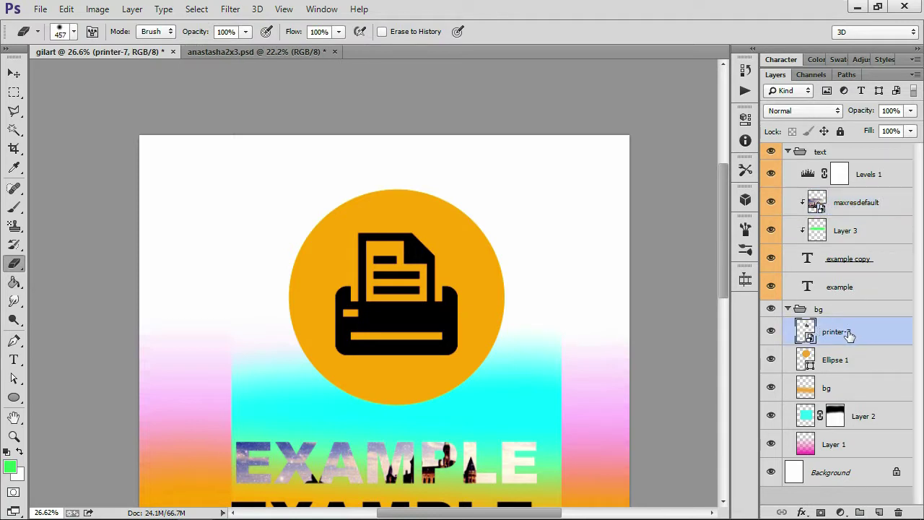
key(ctrl+t)
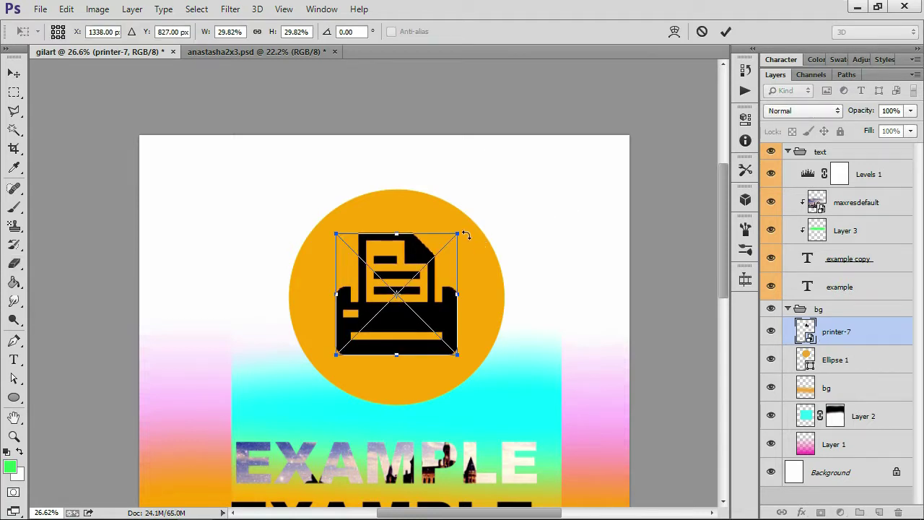
drag(457, 234, 371, 320)
key(Return)
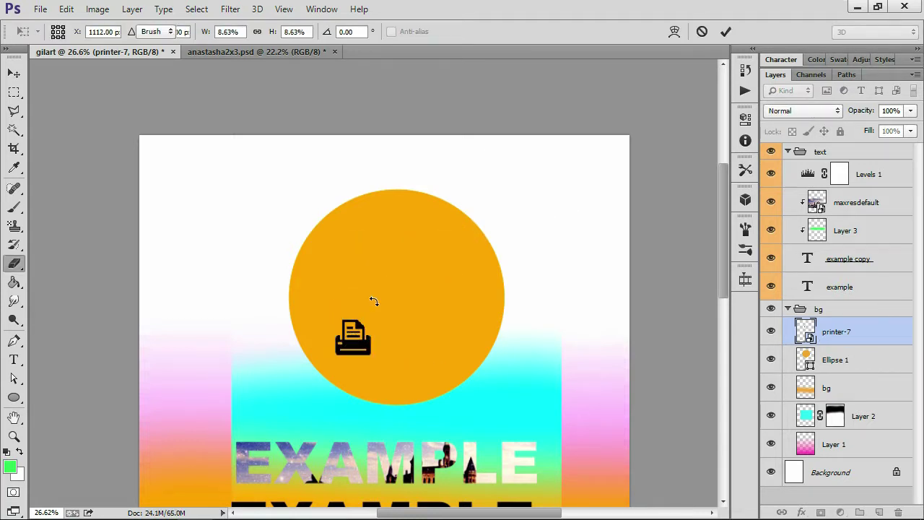
Scale the printer-7 icon back up so it fills the circle again
key(e)
key(v)
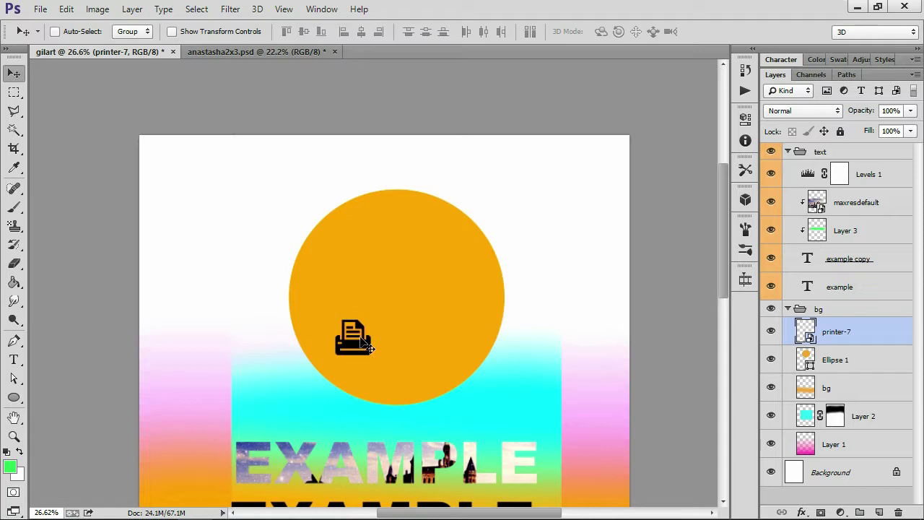
key(ctrl+t)
drag(371, 320, 473, 223)
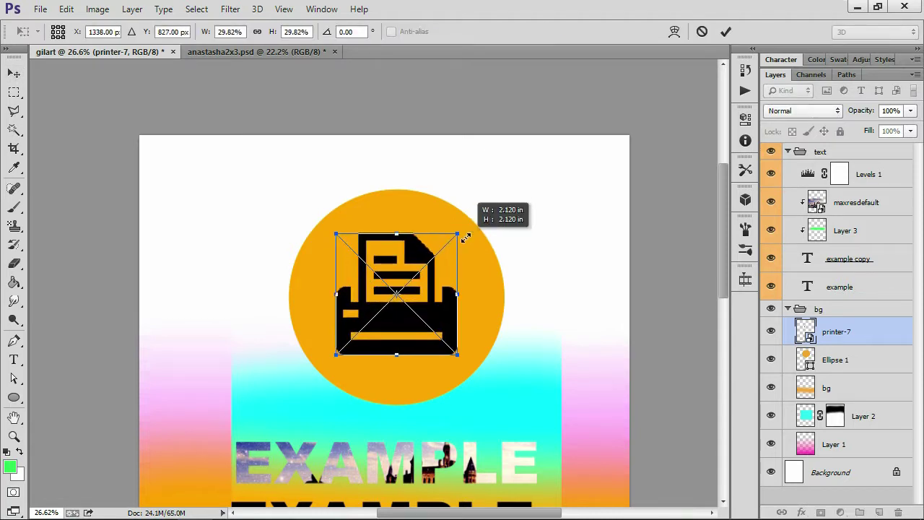
key(Return)
Rasterize the printer-7 layer and shrink the icon toward its bottom-left corner
right_click(870, 329)
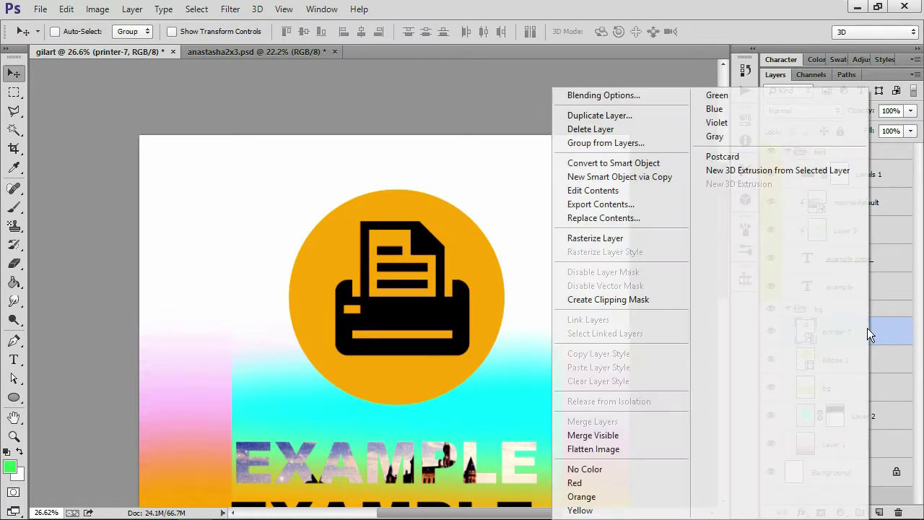
click(642, 240)
key(ctrl+t)
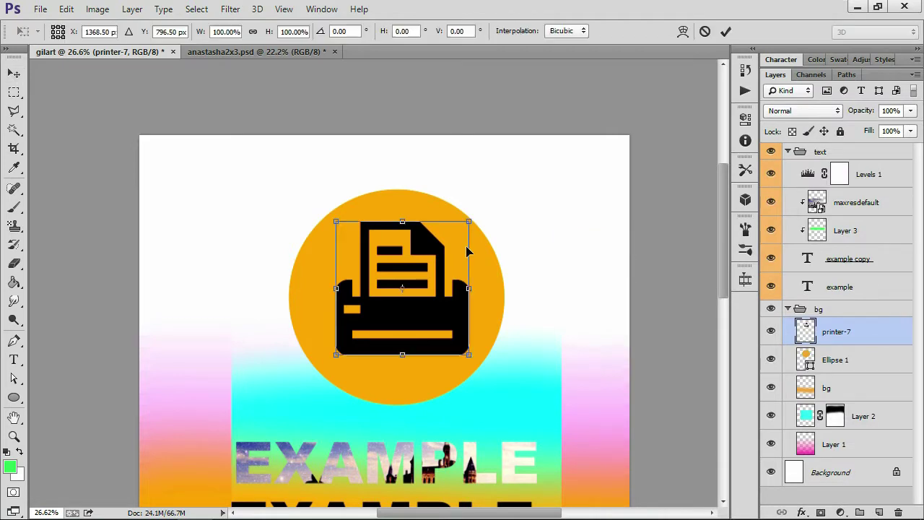
drag(432, 267, 393, 363)
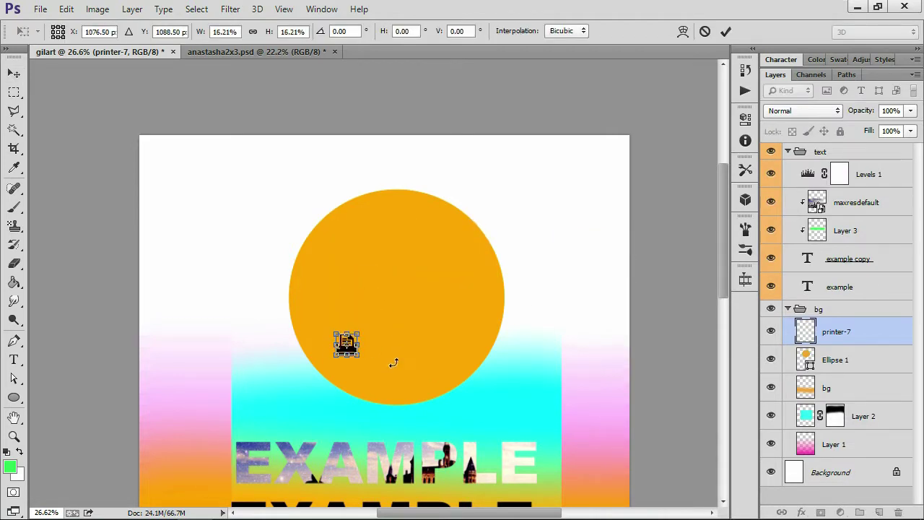
key(Return)
Enlarge the rasterized printer icon to fill the orange circle
scroll(349, 352, up, 2)
scroll(349, 352, up, 2)
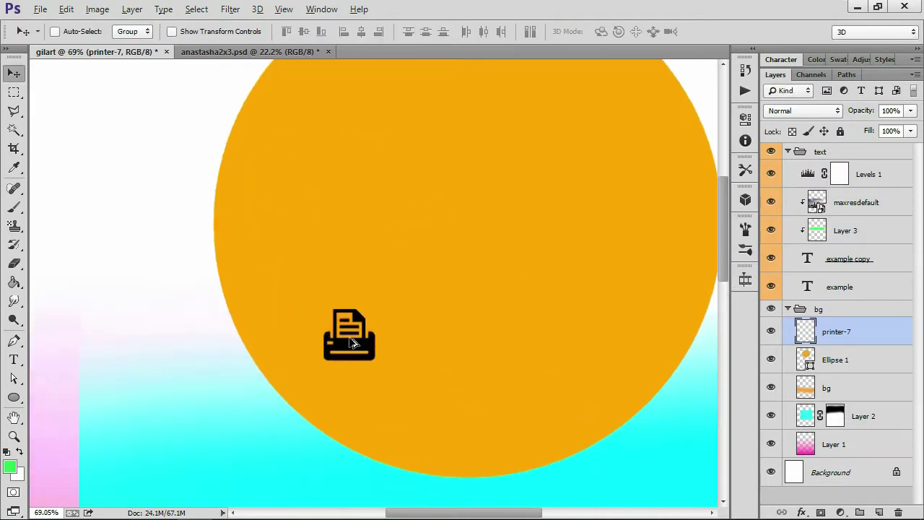
scroll(350, 352, up, 2)
scroll(351, 352, up, 2)
scroll(349, 352, up, 2)
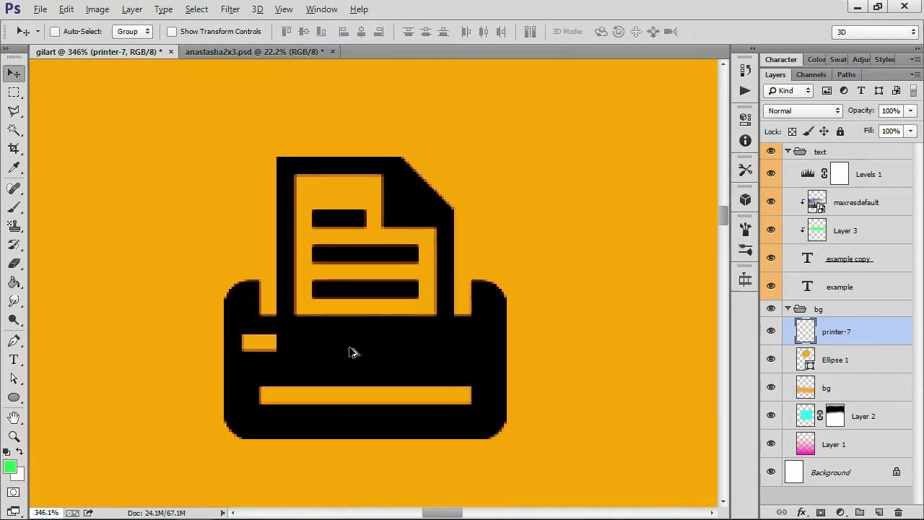
scroll(352, 352, down, 2)
scroll(350, 353, down, 2)
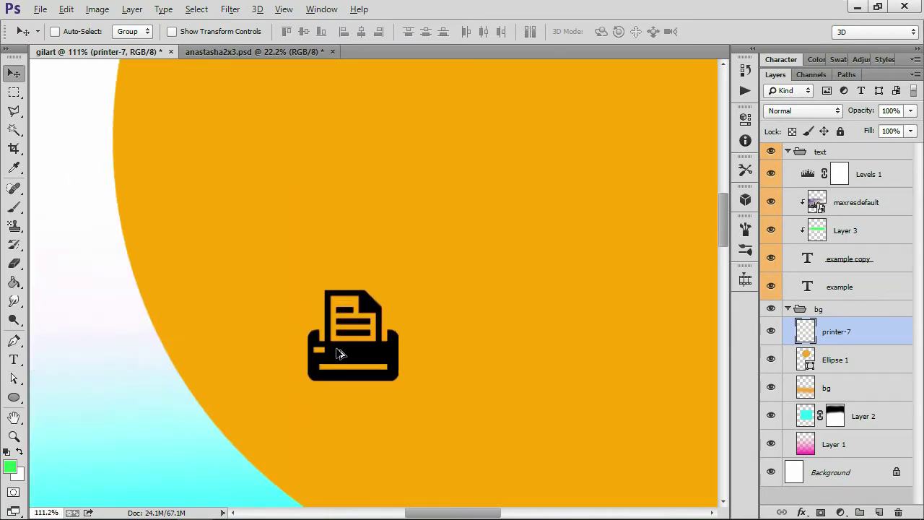
scroll(345, 352, down, 2)
scroll(341, 349, down, 2)
key(ctrl+t)
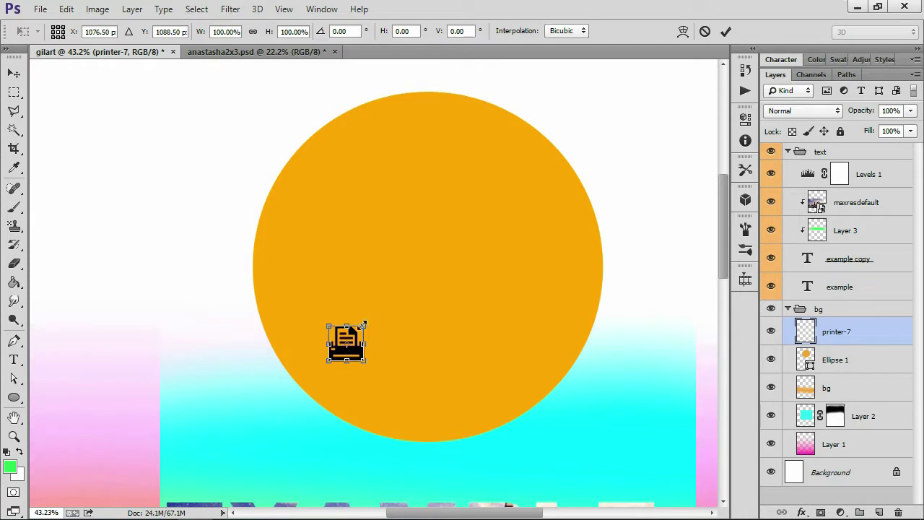
mouse_move(363, 325)
mouse_down()
mouse_move(494, 157)
mouse_move(548, 140)
mouse_up()
key(Return)
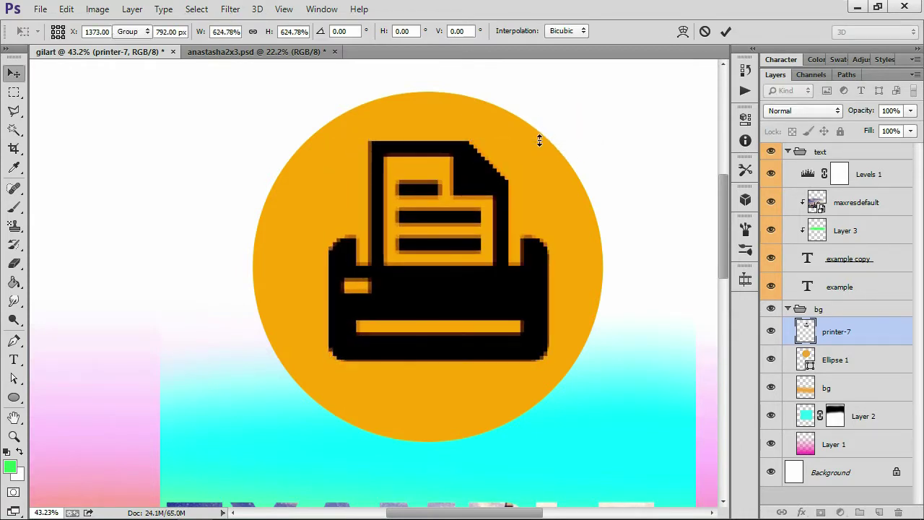
Inspect the enlarged printer icon, undoing and redoing the enlargement
scroll(520, 180, up, 2)
scroll(518, 182, up, 1)
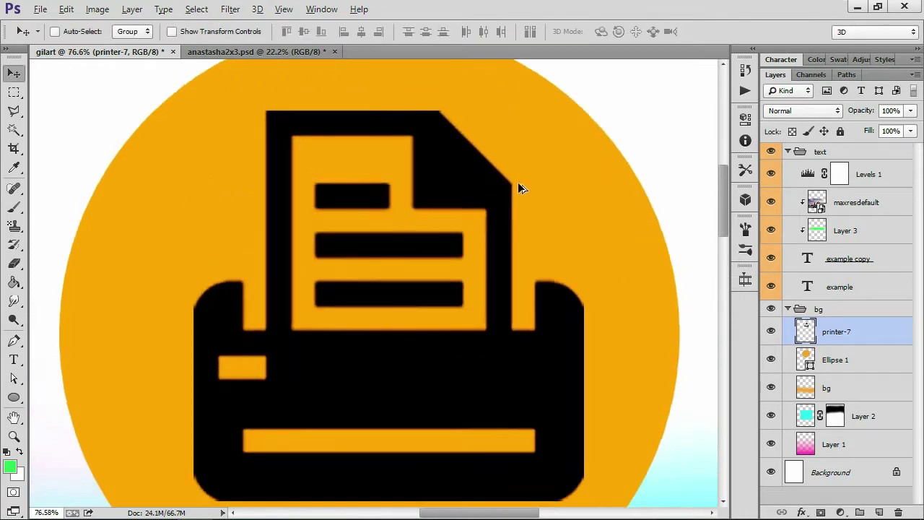
scroll(516, 183, up, 1)
scroll(509, 193, down, 2)
scroll(509, 194, down, 2)
scroll(505, 190, down, 2)
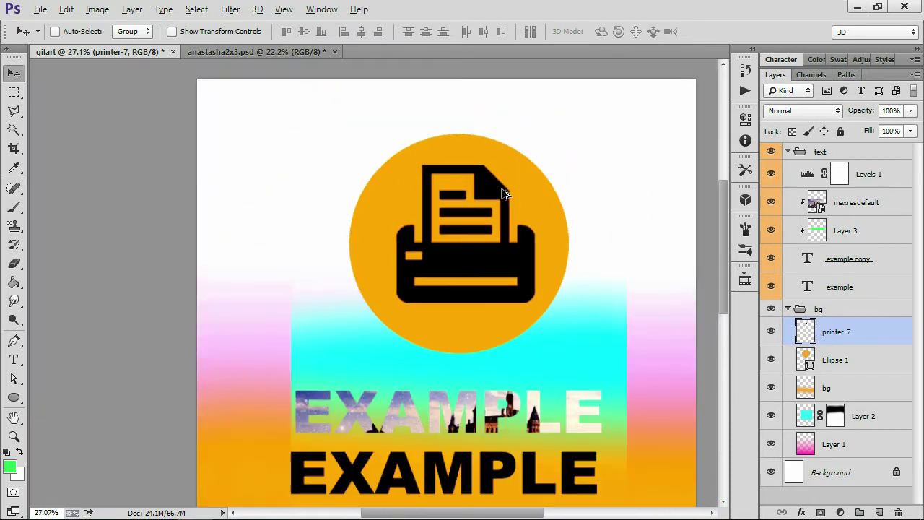
scroll(506, 190, down, 1)
scroll(504, 197, up, 2)
scroll(505, 195, up, 1)
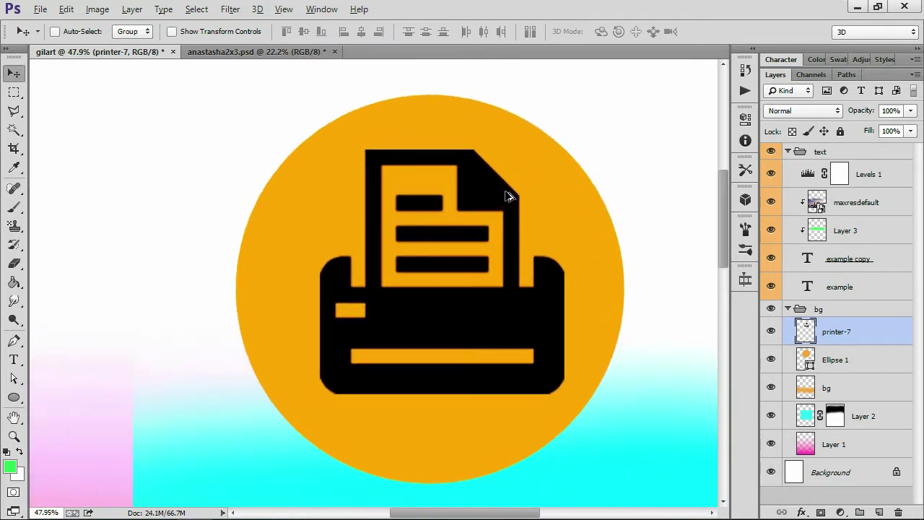
scroll(508, 196, down, 1)
key(ctrl+alt+z)
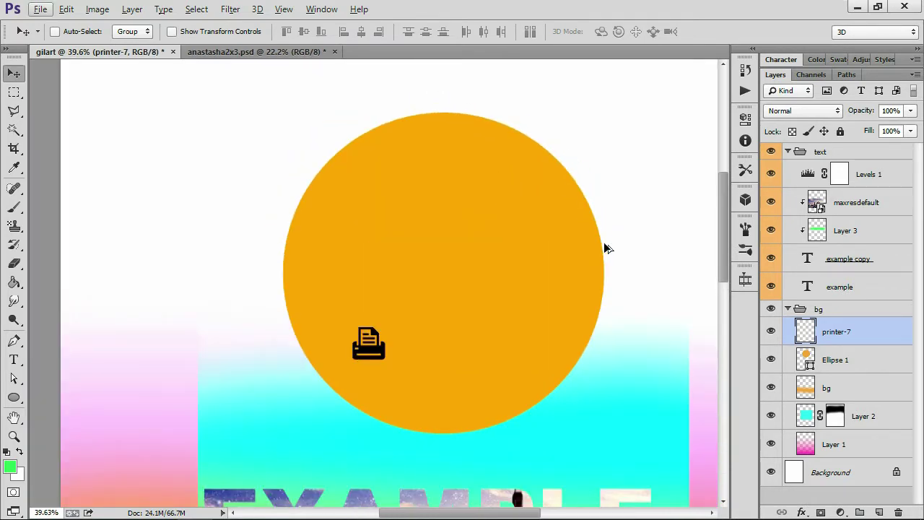
key(ctrl+shift+z)
Convert the printer-7 layer into a smart object
right_click(857, 324)
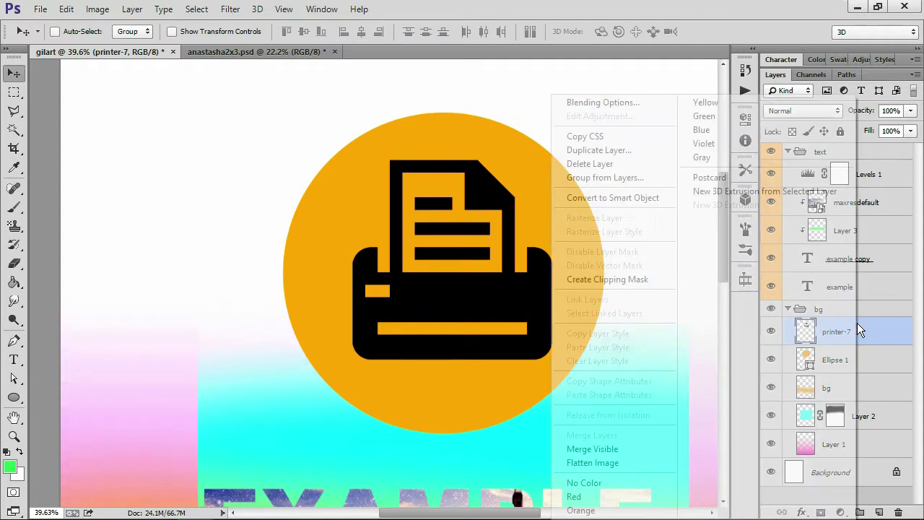
click(873, 334)
right_click(876, 334)
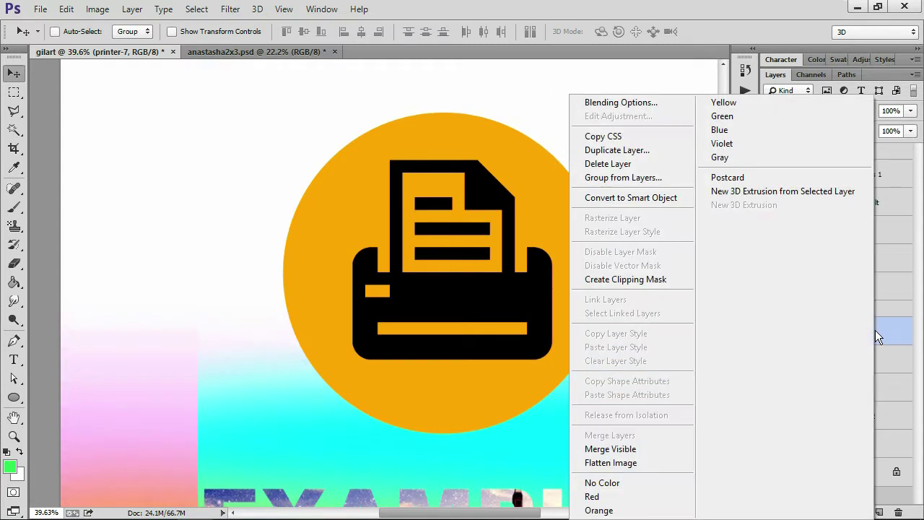
click(654, 200)
Rescale the printer smart object to 86.66% and nudge it slightly right in the circle
key(ctrl+t)
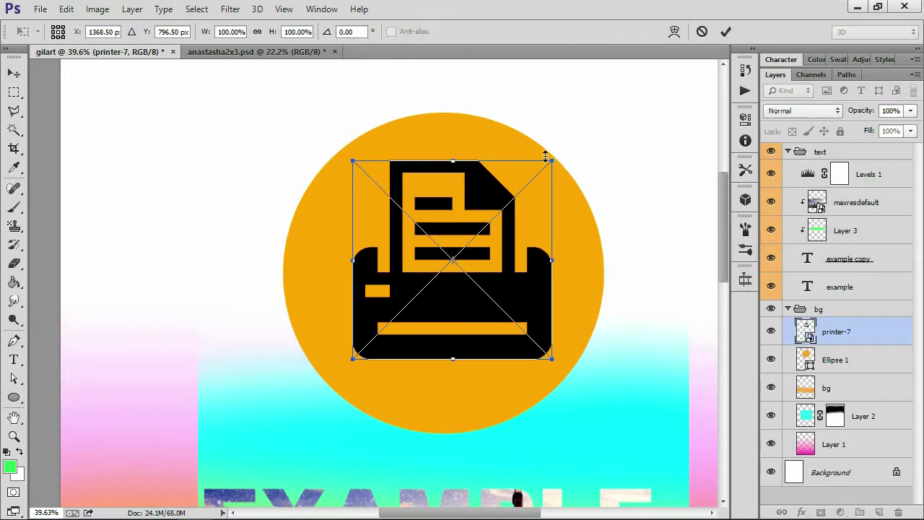
drag(546, 156, 405, 335)
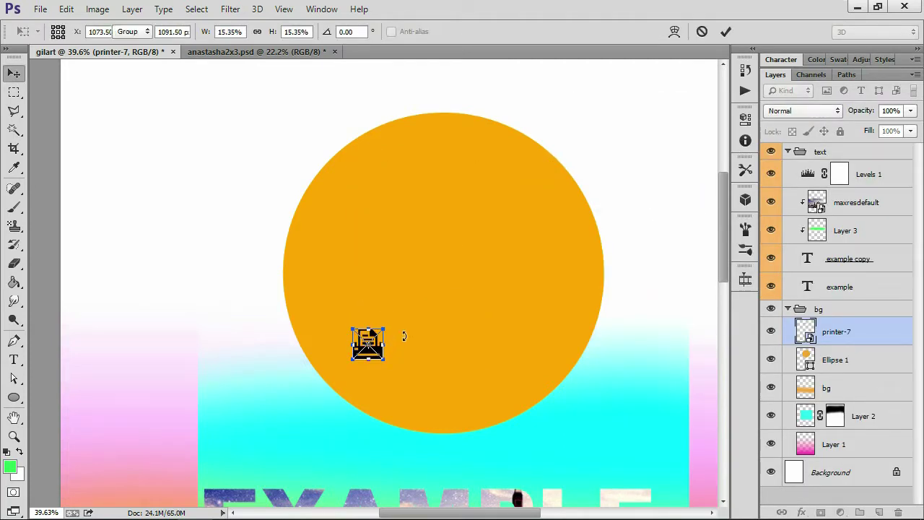
key(Return)
key(ctrl+t)
mouse_move(384, 329)
mouse_down()
mouse_move(367, 344)
mouse_move(527, 170)
mouse_up()
key(Return)
key(ctrl+t)
key(Return)
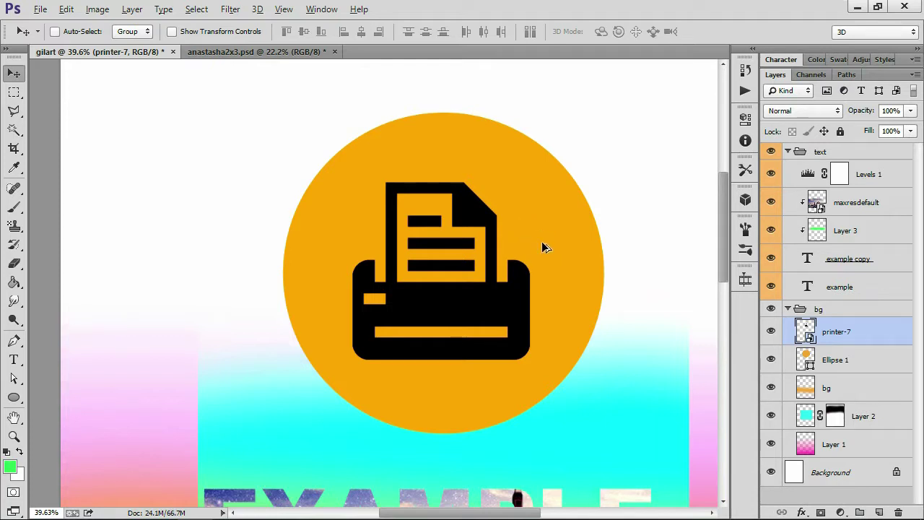
scroll(583, 257, up, 2)
mouse_move(520, 260)
mouse_down()
mouse_move(455, 205)
mouse_move(401, 230)
mouse_up()
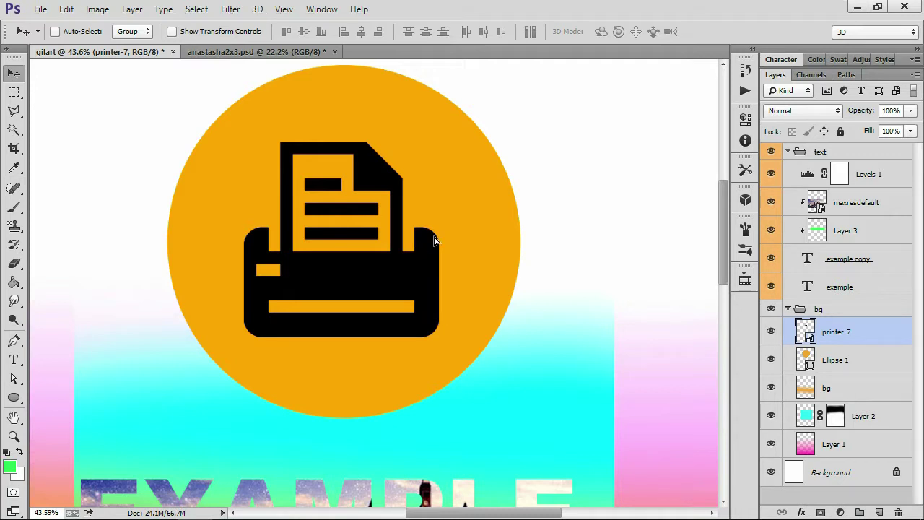
mouse_move(421, 257)
mouse_down()
mouse_move(438, 253)
mouse_move(429, 243)
mouse_up()
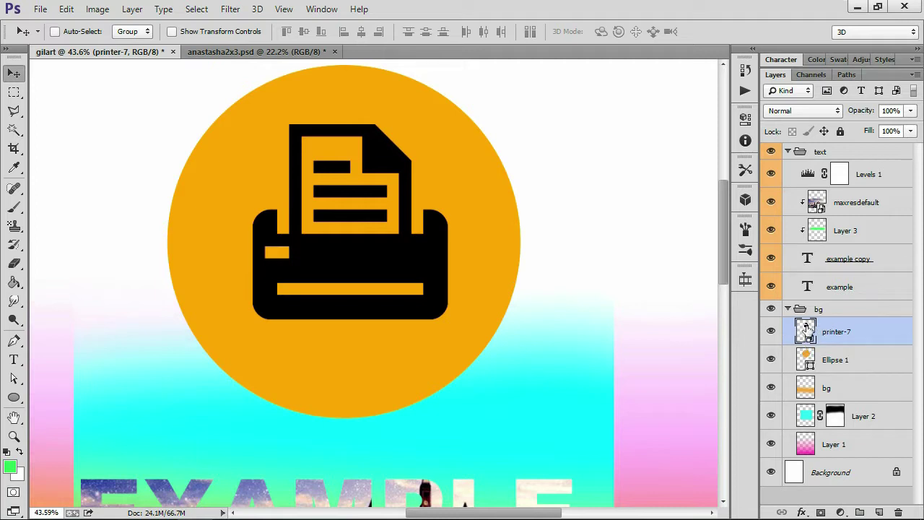
Open the printer-7 smart object contents for editing
double_click(807, 328)
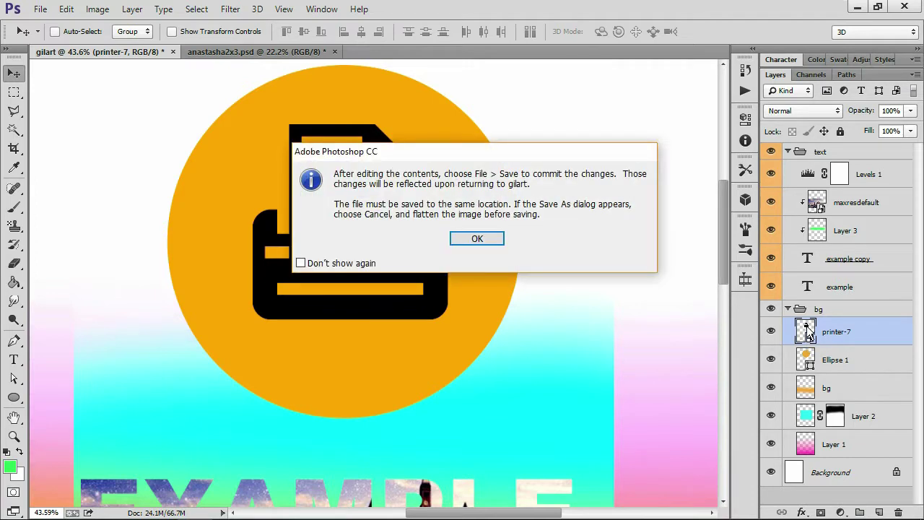
click(480, 240)
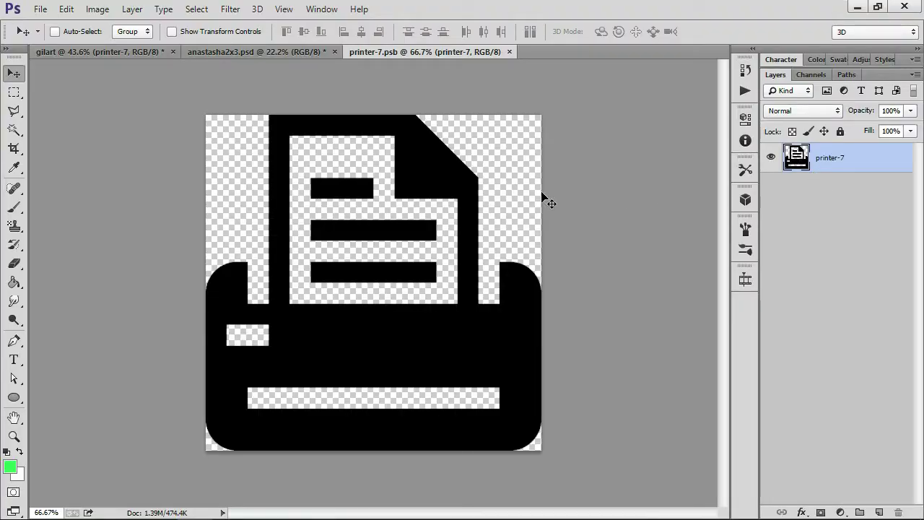
key(e)
drag(515, 190, 433, 208)
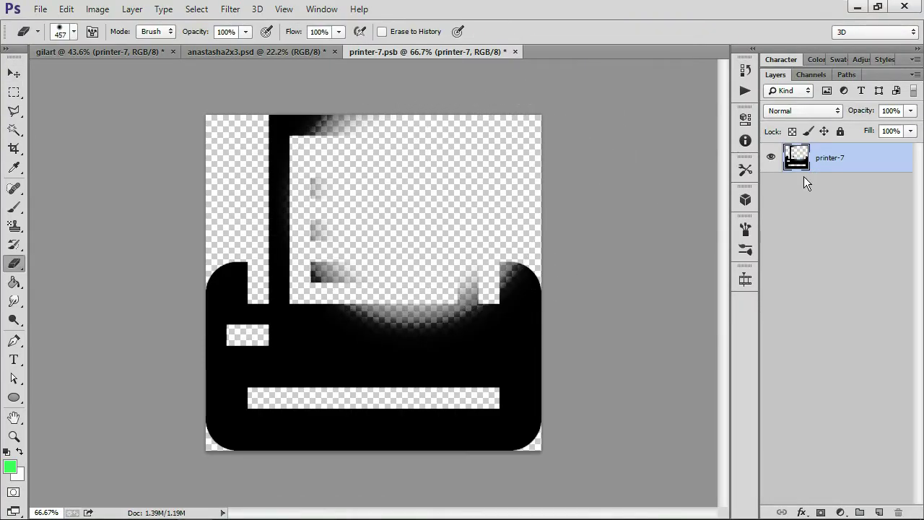
key(ctrl+z)
Add a new layer clipped to the printer and paint it green
click(879, 510)
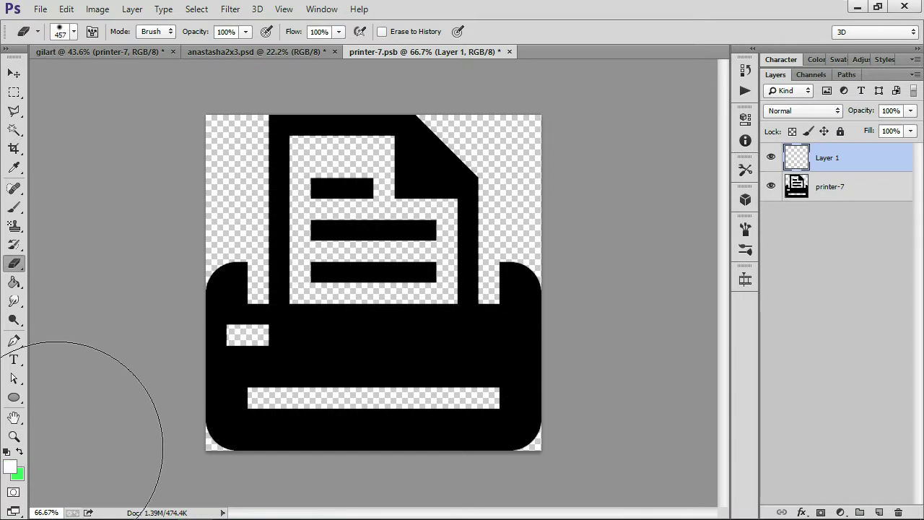
click(20, 452)
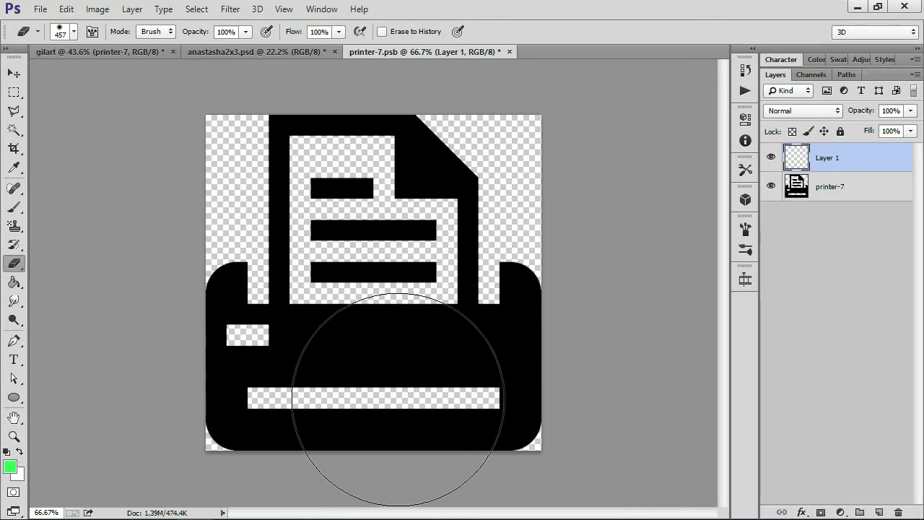
key(b)
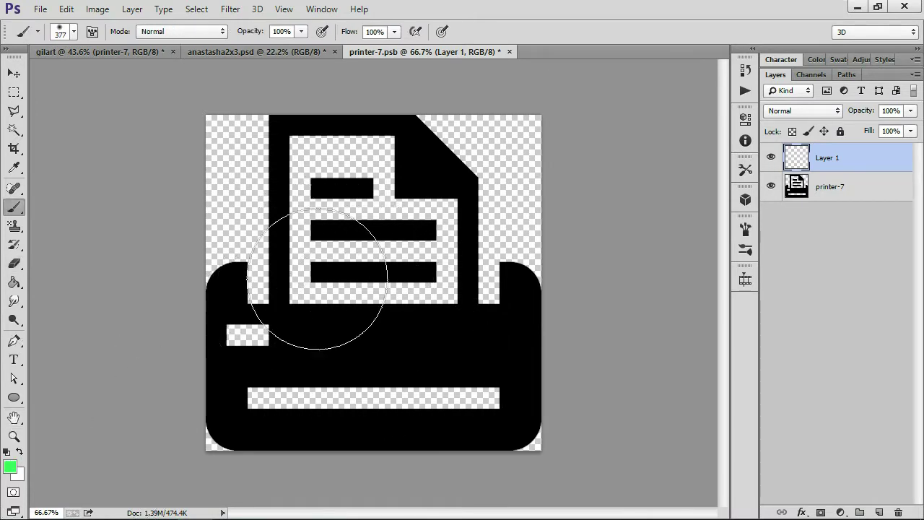
mouse_move(239, 173)
mouse_down()
mouse_move(458, 154)
mouse_move(578, 175)
mouse_up()
key(ctrl+z)
mouse_move(333, 152)
mouse_down()
mouse_move(454, 128)
mouse_move(457, 268)
mouse_up()
key(ctrl+alt+g)
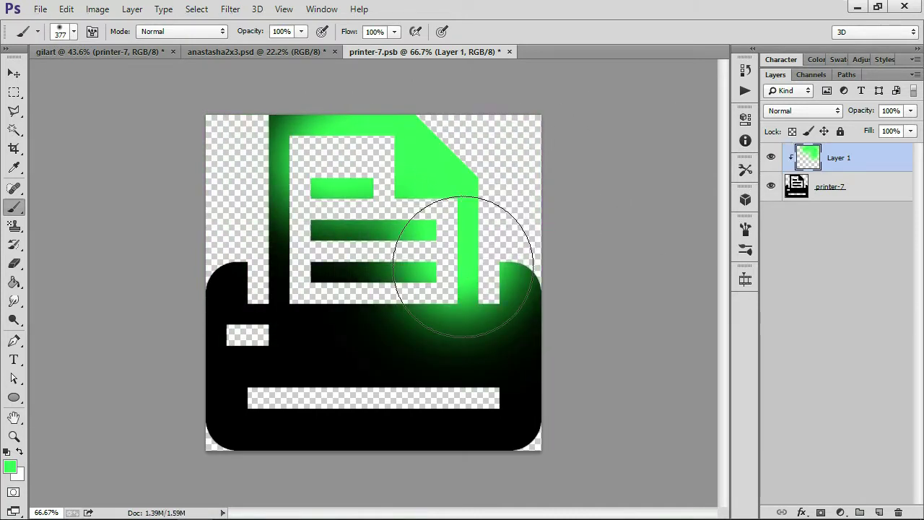
drag(495, 244, 650, 408)
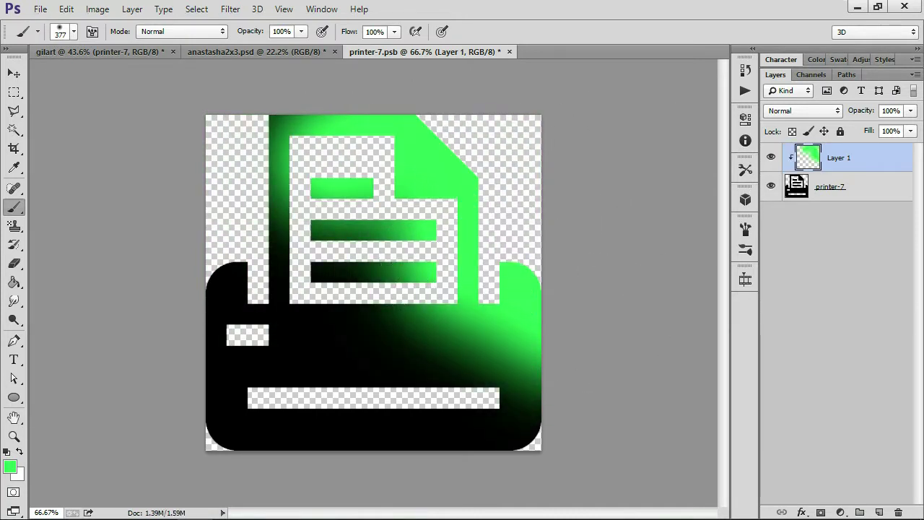
Paint magenta over the printer's lower left, then save and close printer-7.psb
click(10, 467)
click(708, 119)
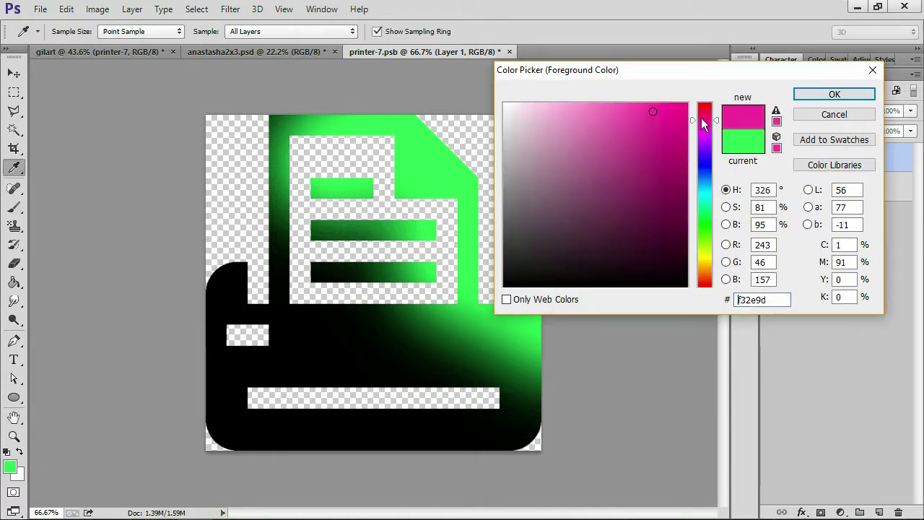
click(810, 93)
mouse_move(227, 299)
mouse_down()
mouse_move(485, 465)
mouse_move(200, 222)
mouse_move(540, 424)
mouse_move(341, 231)
mouse_up()
key(ctrl+z)
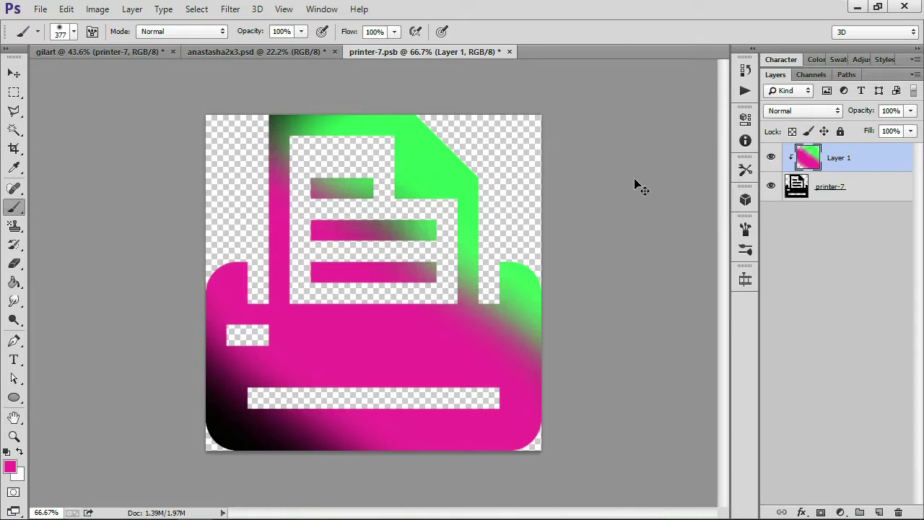
key(ctrl+s)
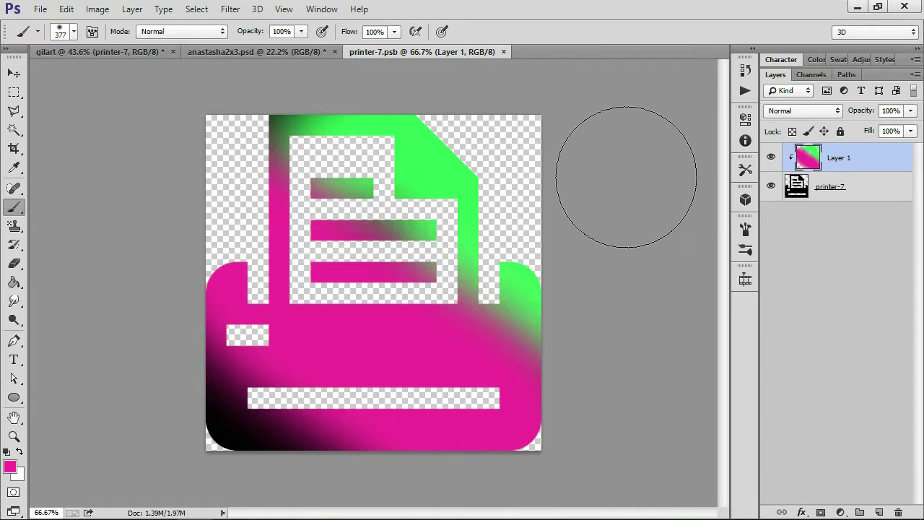
click(504, 51)
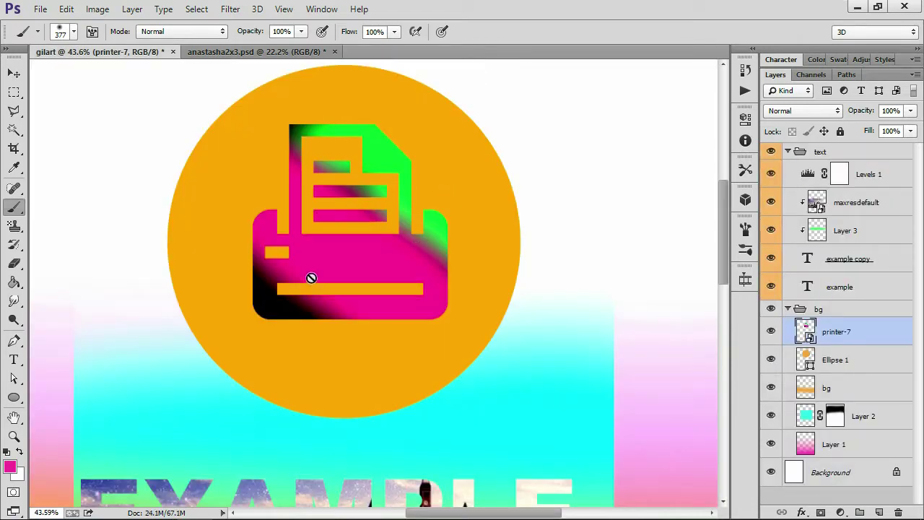
Zoom out to the whole poster with the Move tool active and collapse the bg group
key(v)
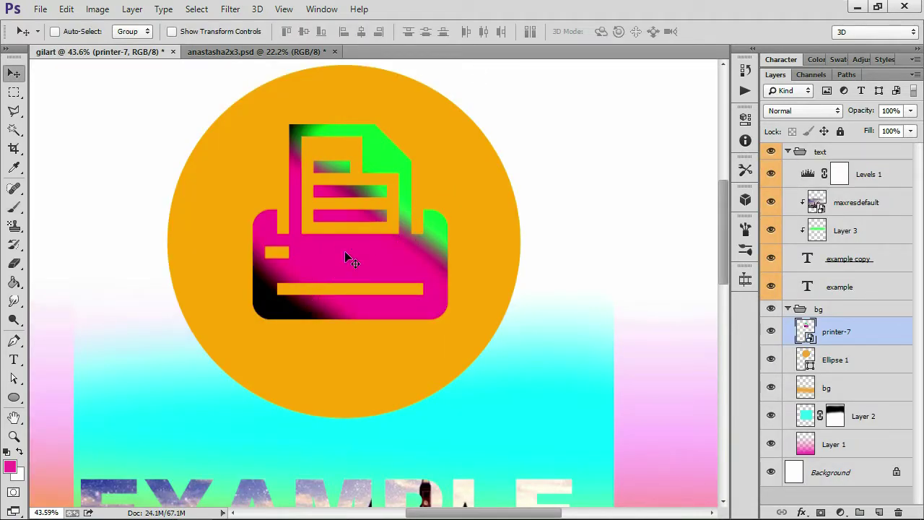
key(alt)
scroll(430, 252, down, 2)
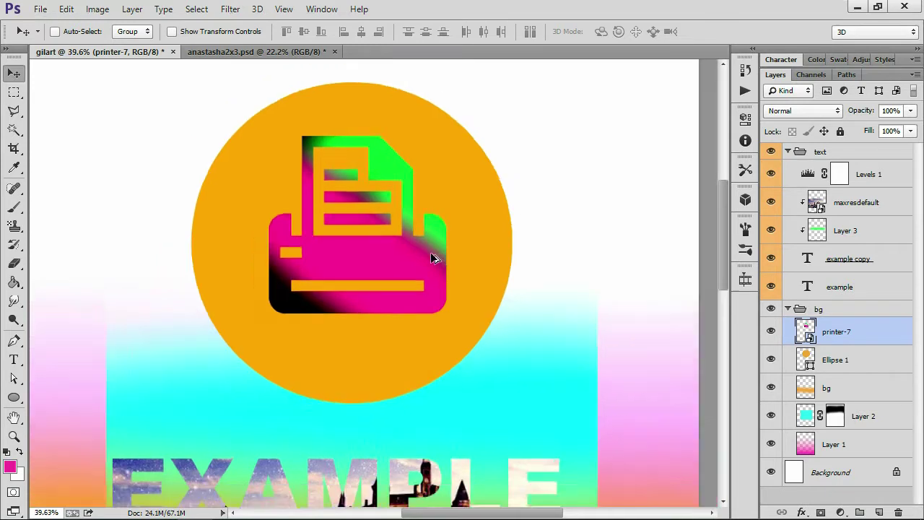
scroll(430, 252, down, 2)
scroll(437, 249, down, 2)
scroll(441, 244, down, 1)
scroll(418, 221, up, 1)
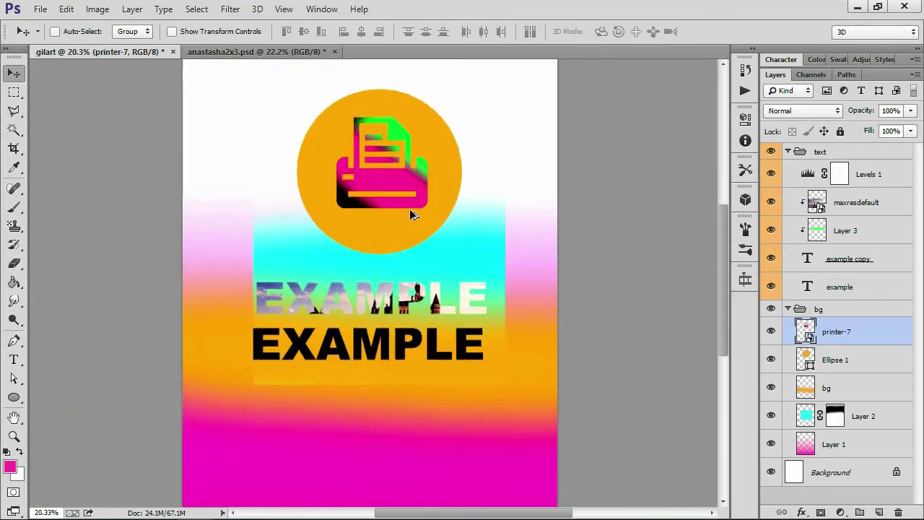
scroll(422, 209, up, 2)
scroll(438, 209, up, 2)
scroll(438, 213, down, 2)
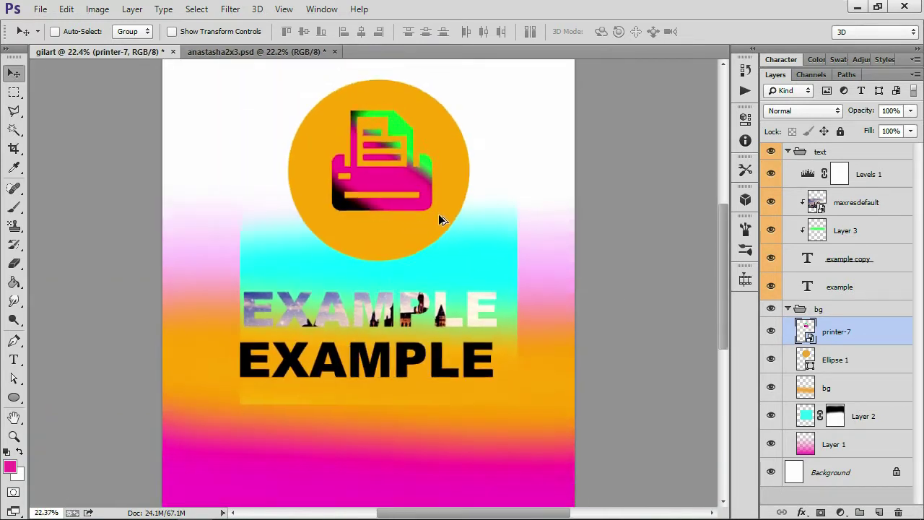
scroll(434, 209, down, 2)
scroll(430, 206, down, 1)
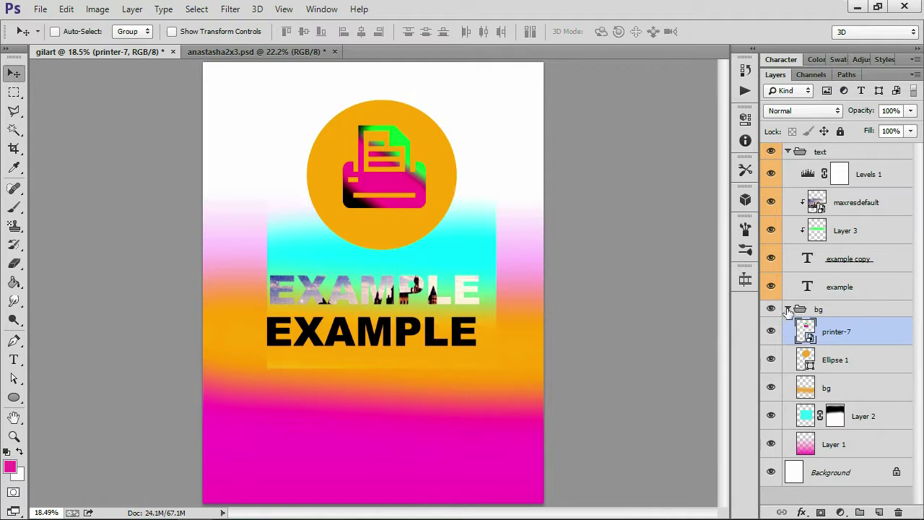
click(789, 309)
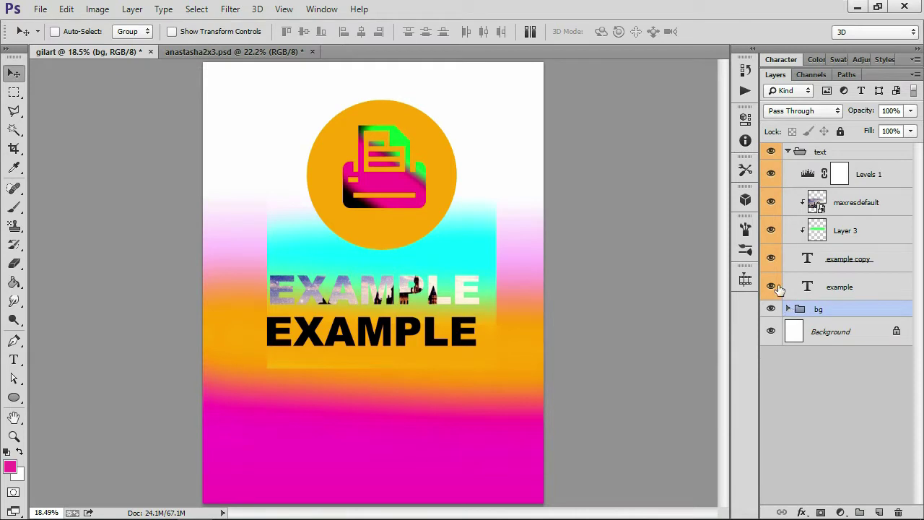
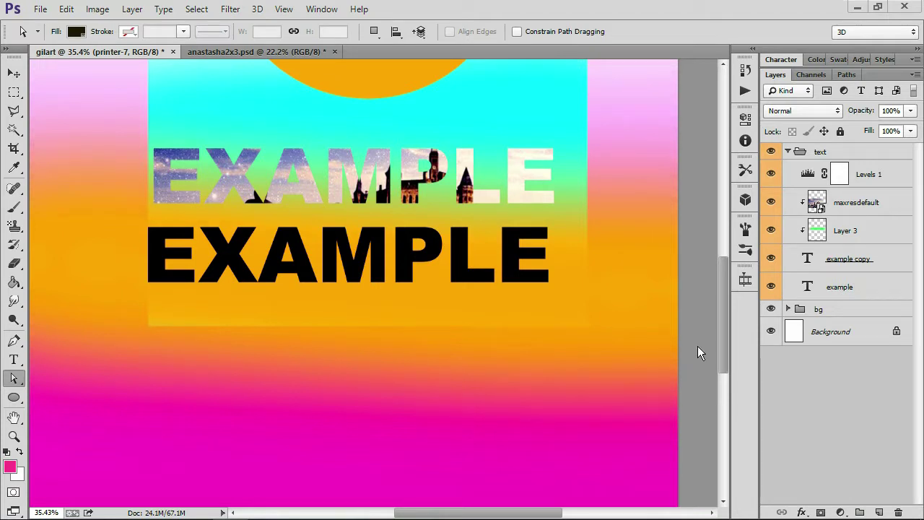
Select the black 'example' text layer and open its layer context menu
click(868, 291)
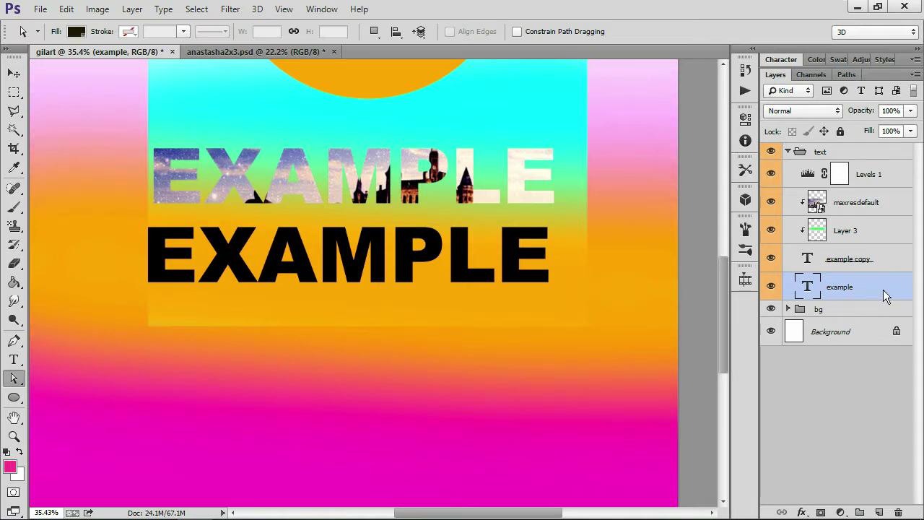
right_click(885, 294)
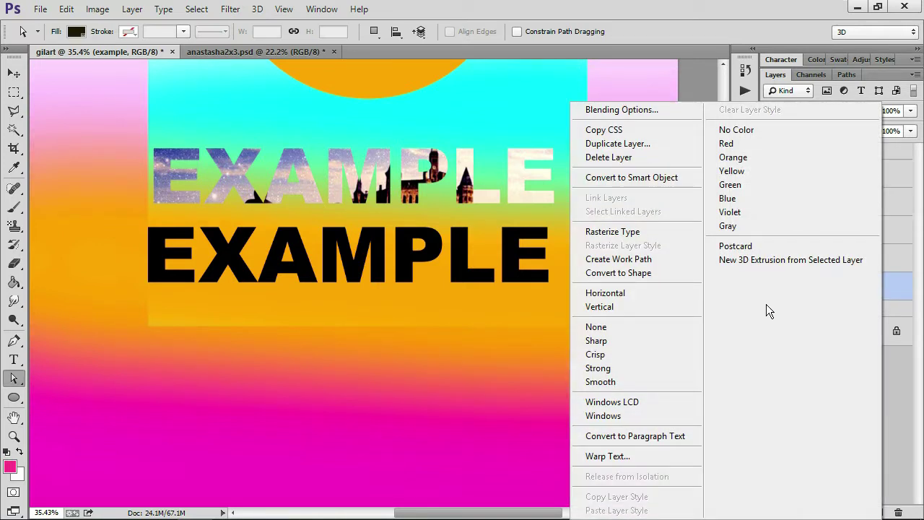
click(665, 259)
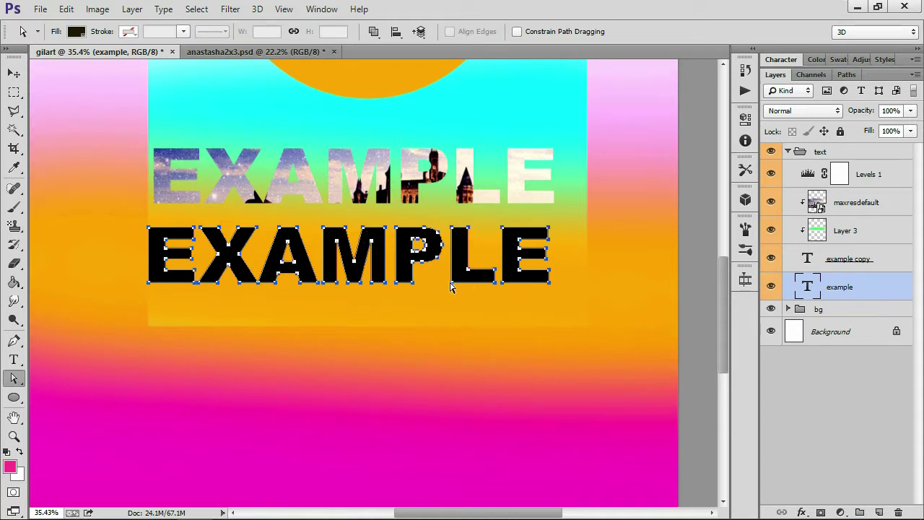
mouse_move(452, 288)
mouse_down()
mouse_move(445, 310)
mouse_move(462, 294)
mouse_move(450, 292)
mouse_up()
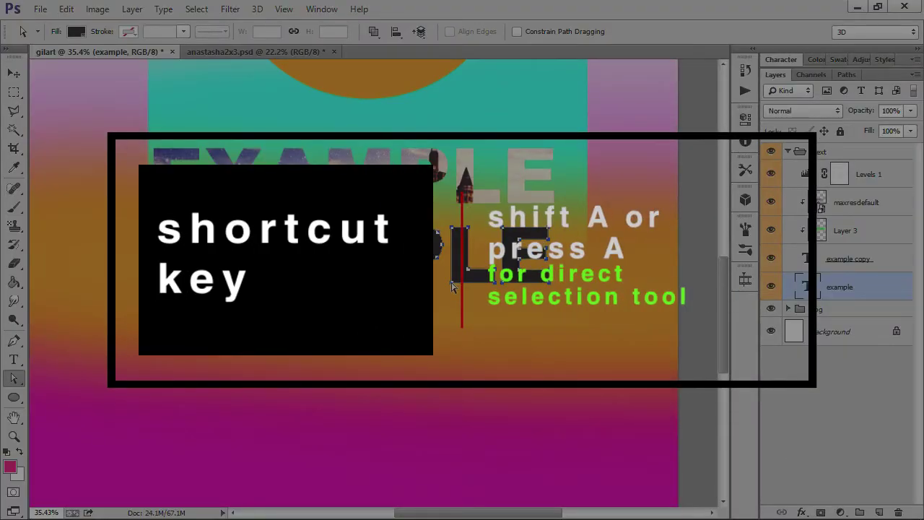
scroll(457, 289, up, 3)
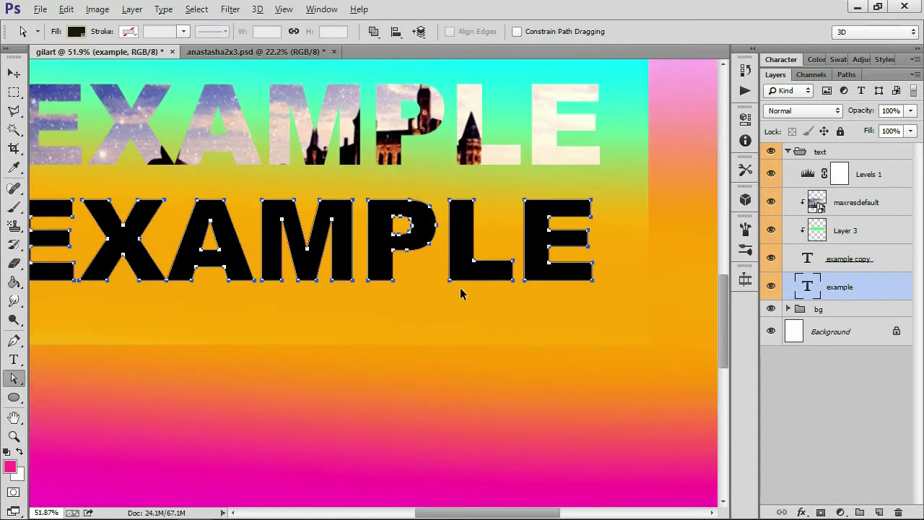
scroll(460, 287, up, 2)
scroll(452, 292, up, 1)
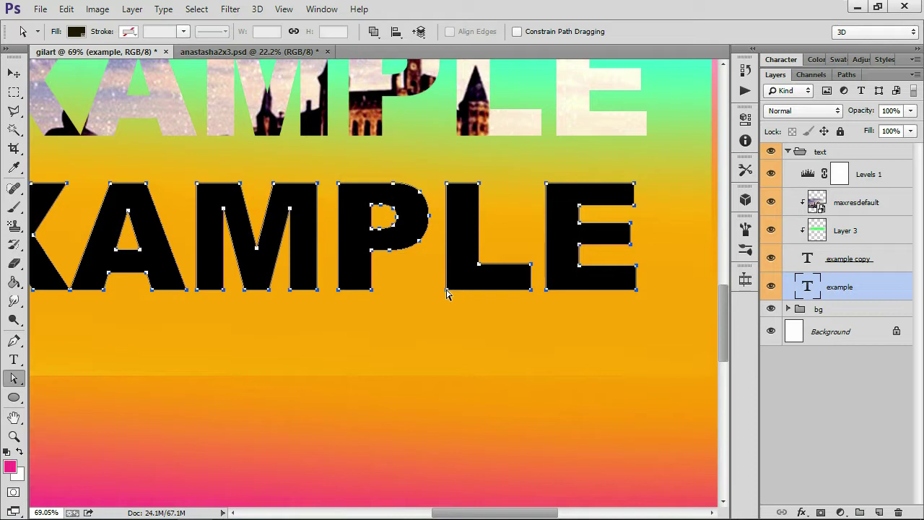
drag(446, 291, 435, 302)
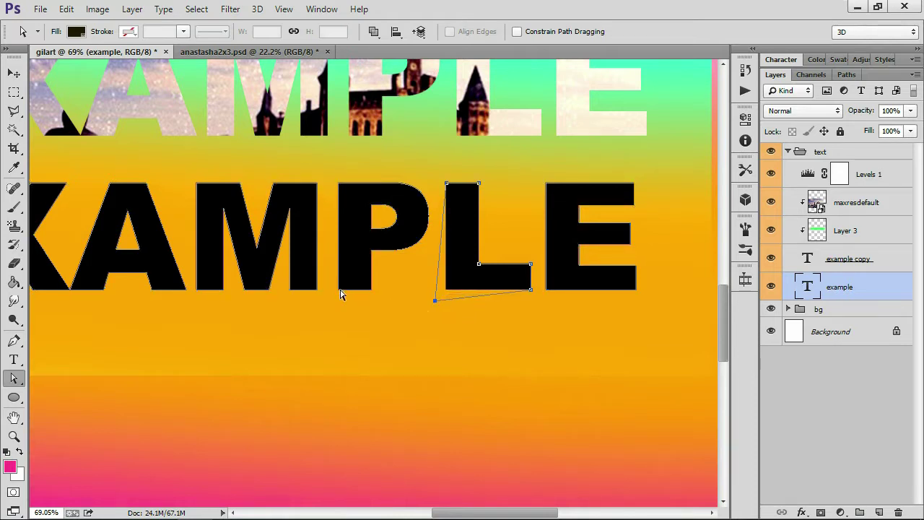
drag(340, 290, 330, 299)
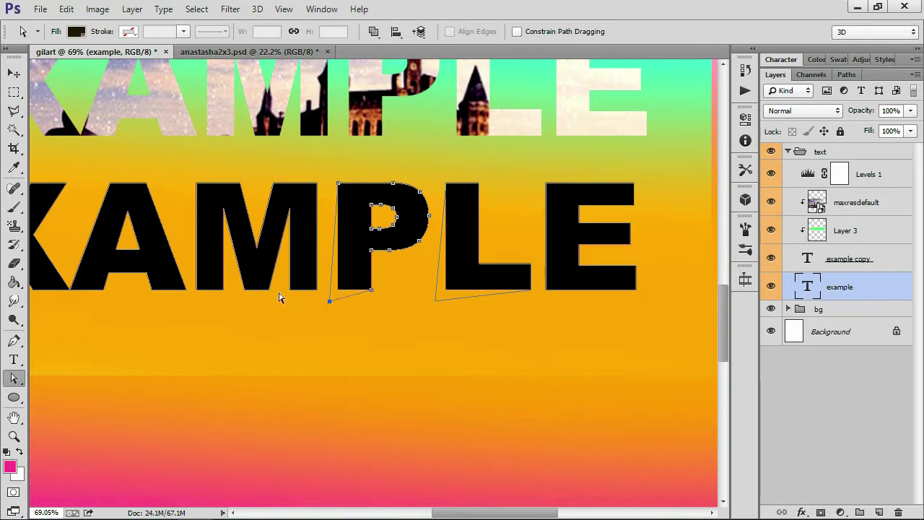
drag(289, 292, 281, 299)
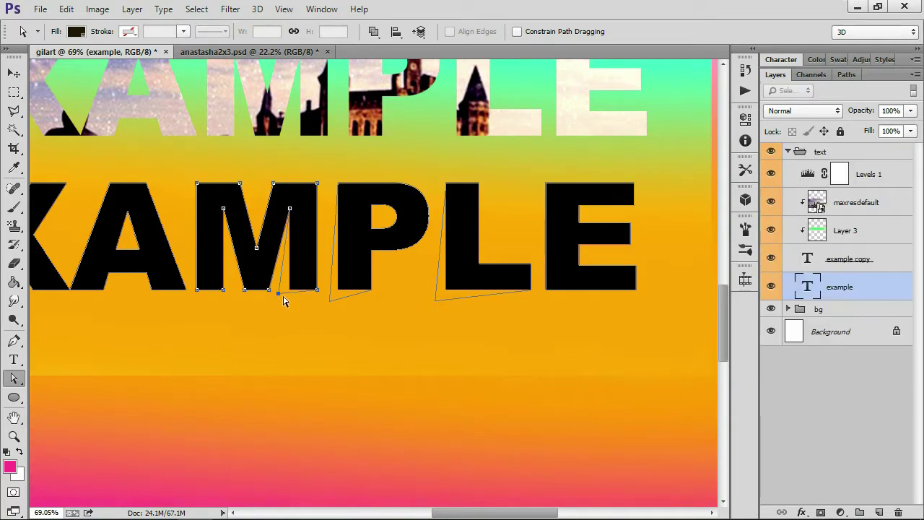
key(ctrl+alt+z)
key(ctrl+alt+z)
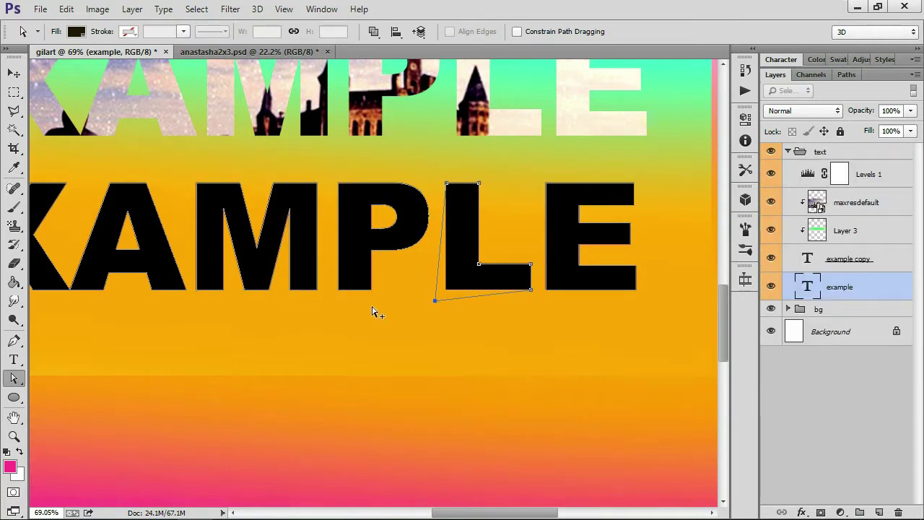
key(ctrl+alt+z)
Duplicate the black 'example' text layer as a backup copy
click(547, 288)
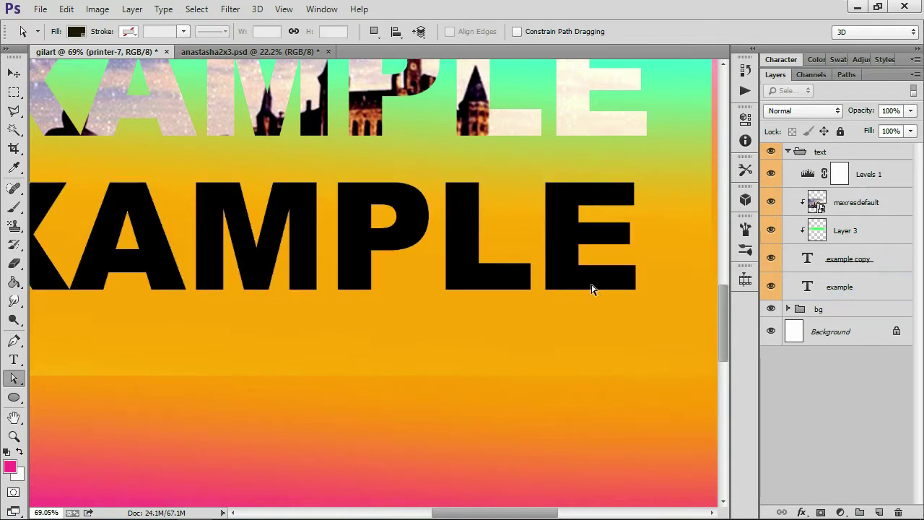
click(858, 291)
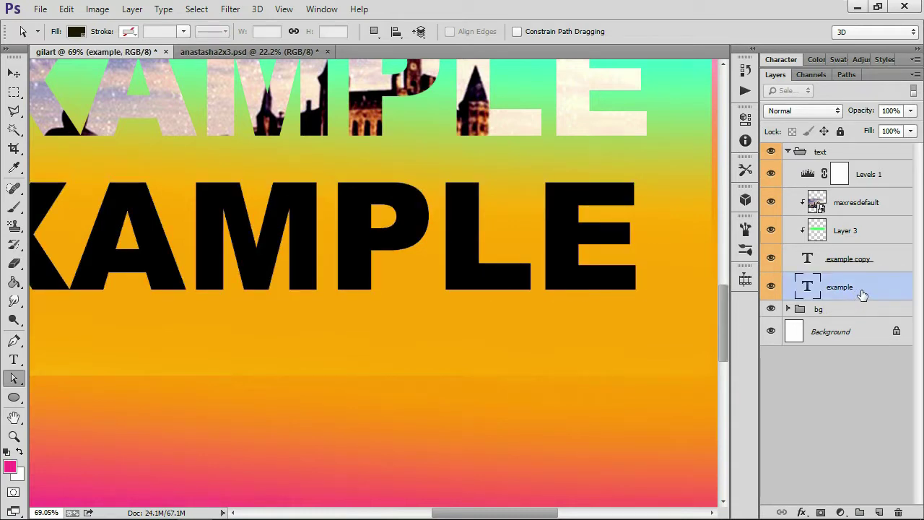
right_click(862, 291)
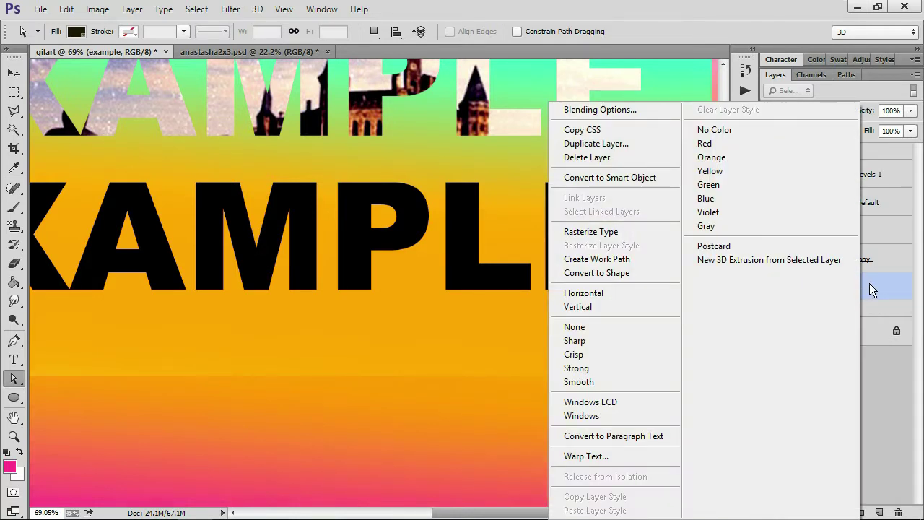
click(870, 286)
drag(874, 296, 876, 282)
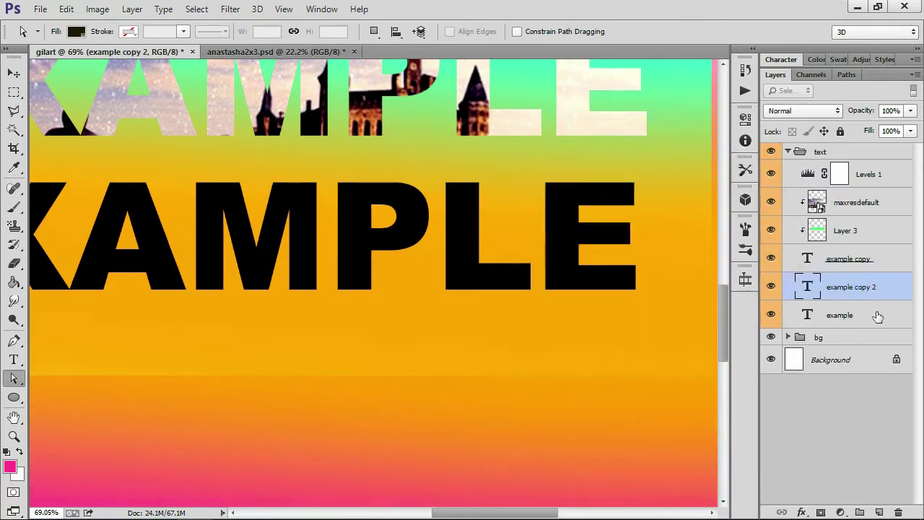
Convert the original 'example' text layer into a shape
click(877, 314)
right_click(880, 319)
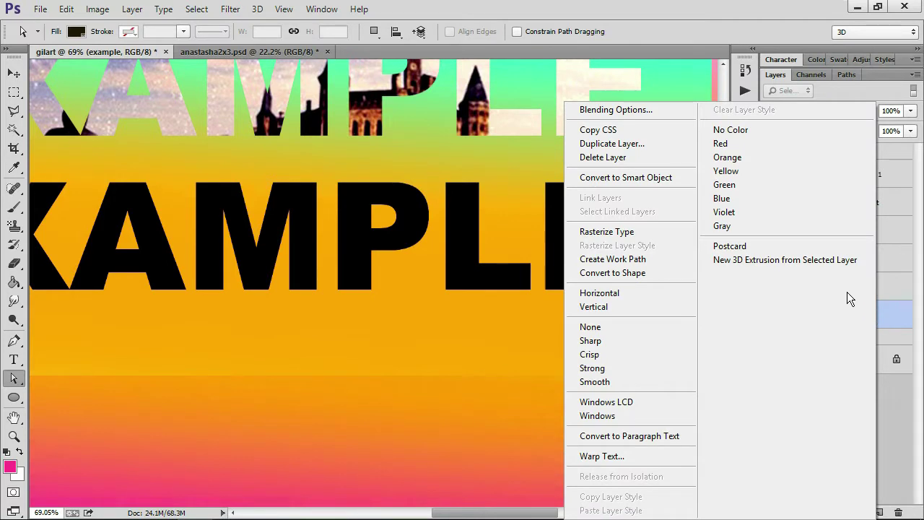
click(658, 277)
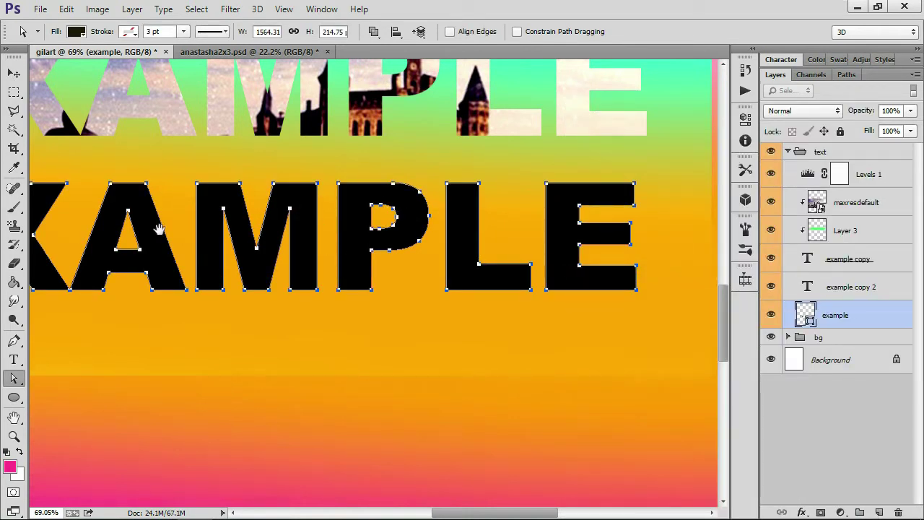
Drag the E's bottom-left anchor of the example shape down-left
mouse_move(144, 211)
mouse_down()
mouse_move(515, 184)
mouse_move(428, 229)
mouse_up()
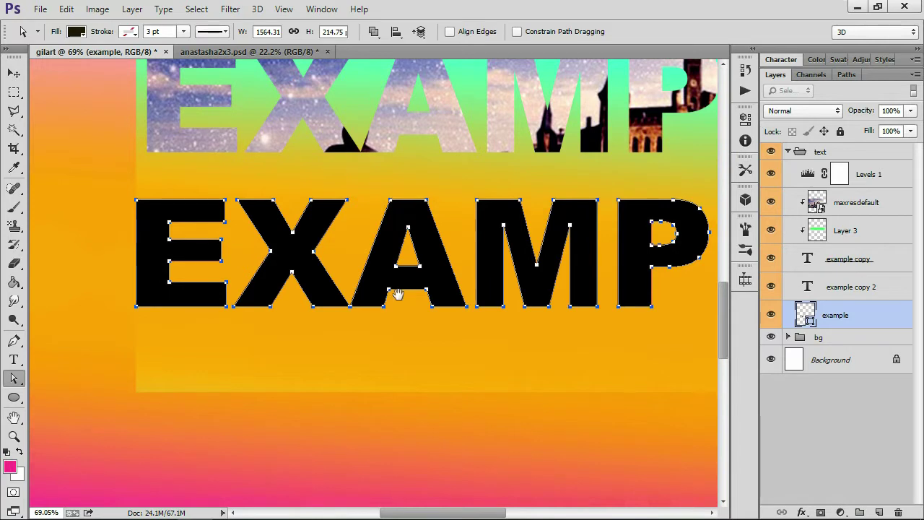
drag(390, 264, 193, 253)
scroll(409, 272, right, 5)
scroll(308, 287, left, 3)
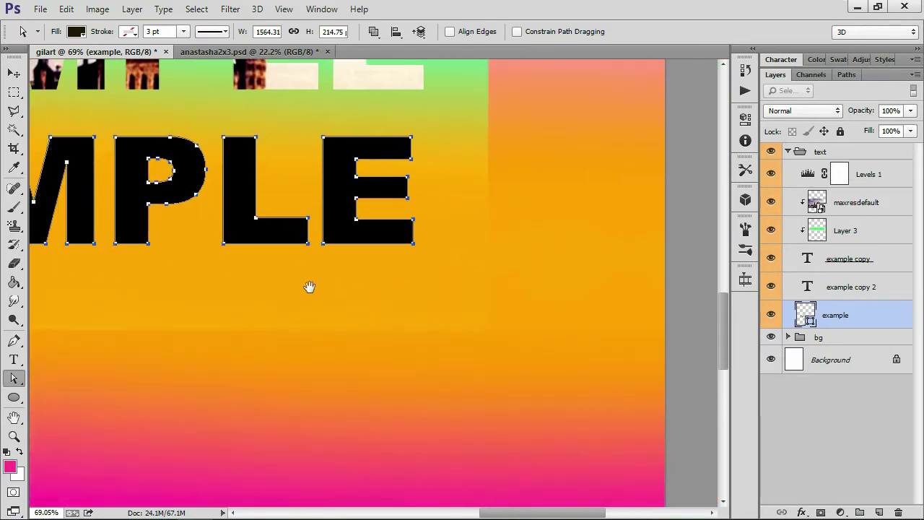
scroll(367, 305, left, 1)
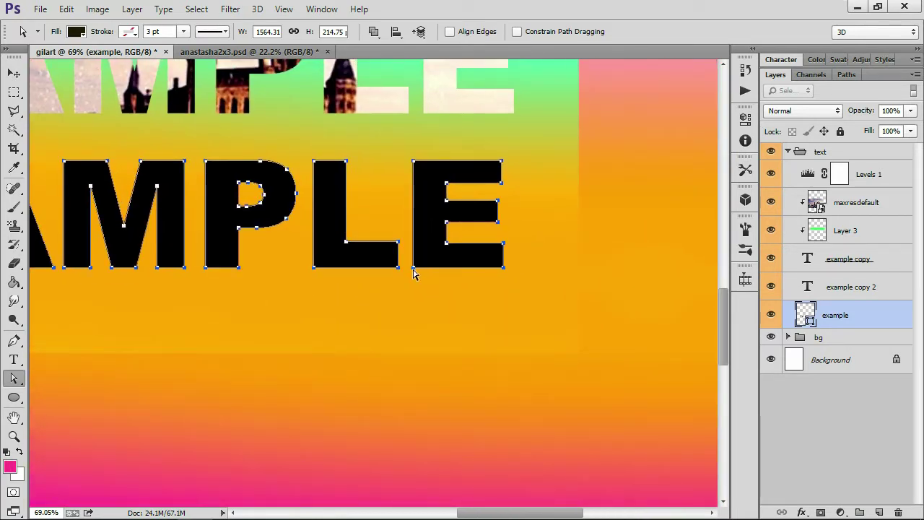
drag(413, 269, 404, 285)
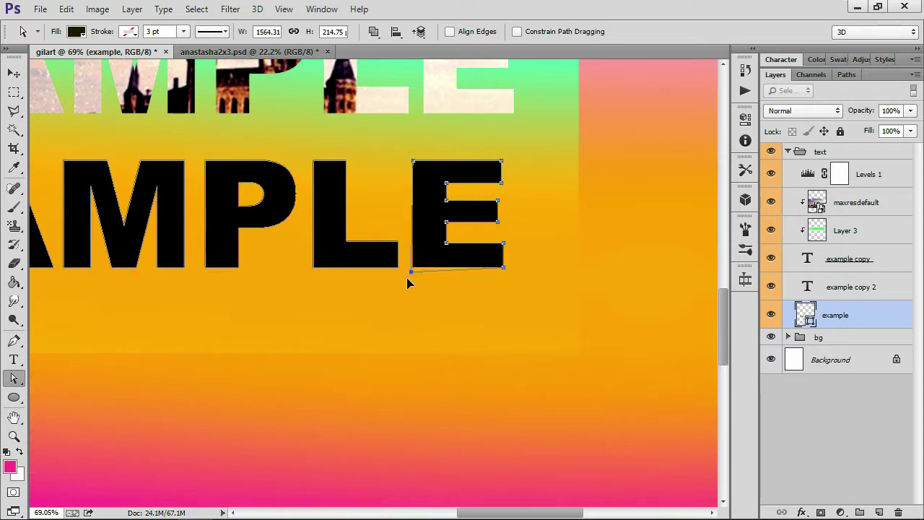
Fill the example shape layer with pink colour eb108c
double_click(806, 315)
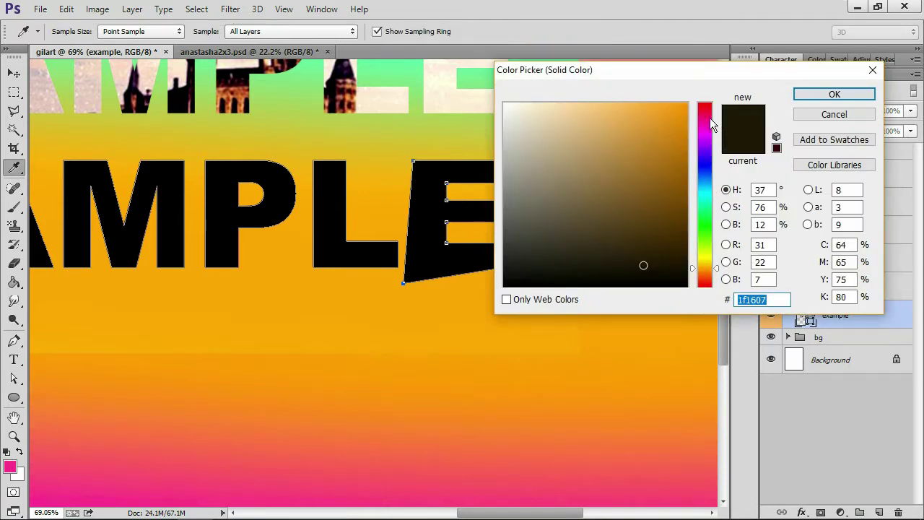
drag(712, 124, 702, 120)
click(675, 117)
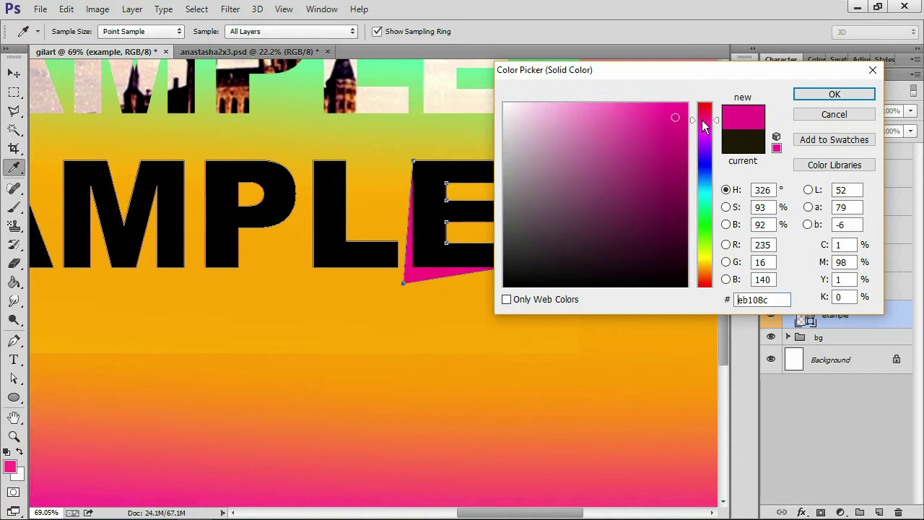
click(832, 94)
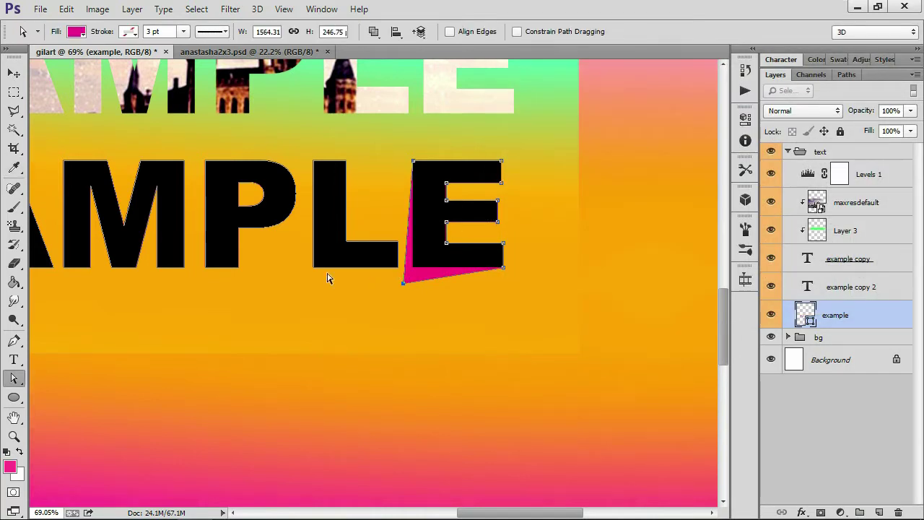
Pull the lower-left anchors of the L, P, M and A down-left into pink wedges
drag(314, 269, 305, 280)
drag(245, 307, 403, 256)
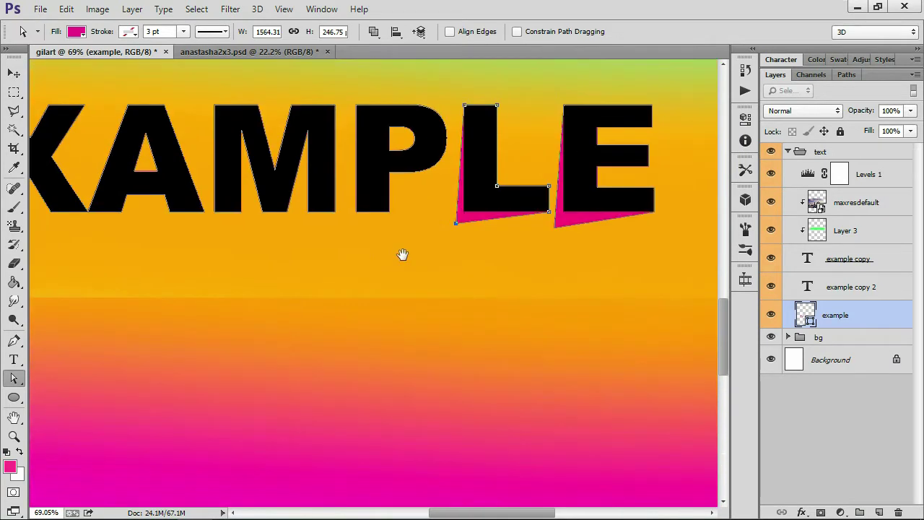
drag(456, 226, 452, 230)
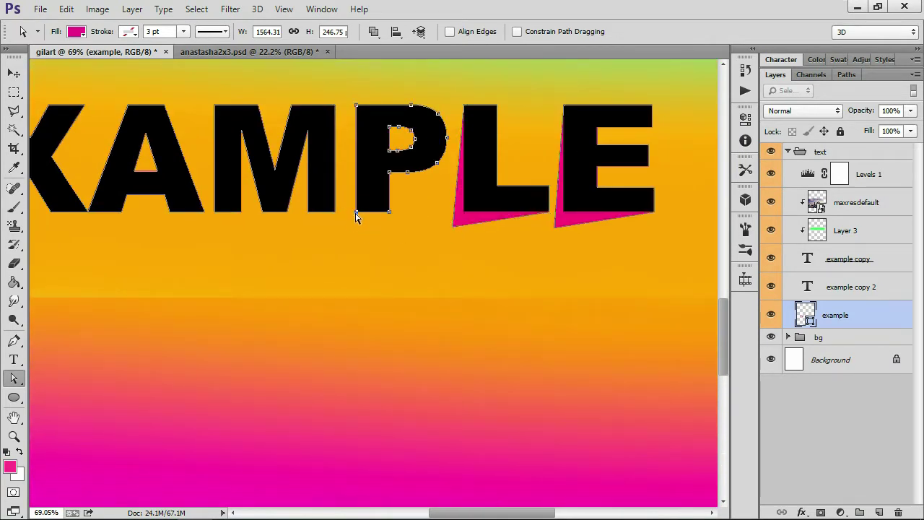
mouse_move(356, 214)
mouse_down()
mouse_move(349, 228)
mouse_move(302, 225)
mouse_up()
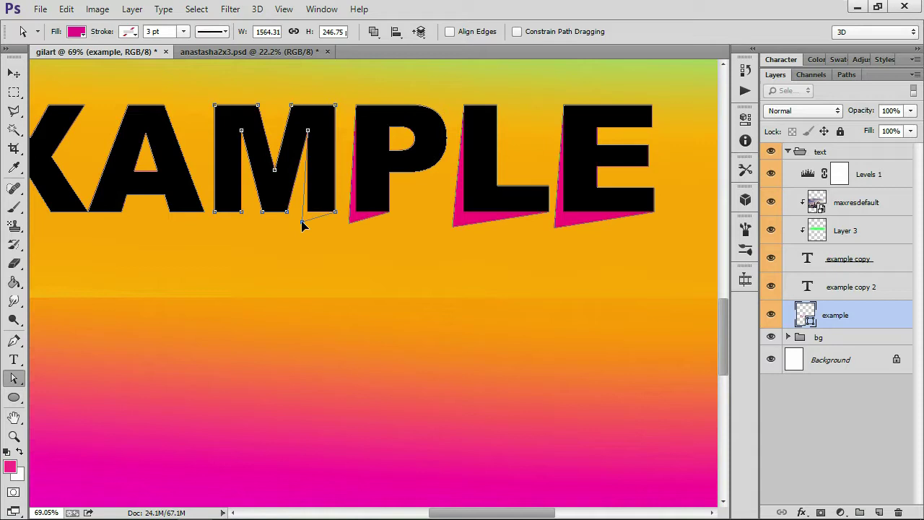
mouse_move(263, 212)
mouse_down()
mouse_move(257, 222)
mouse_move(208, 227)
mouse_move(309, 243)
mouse_up()
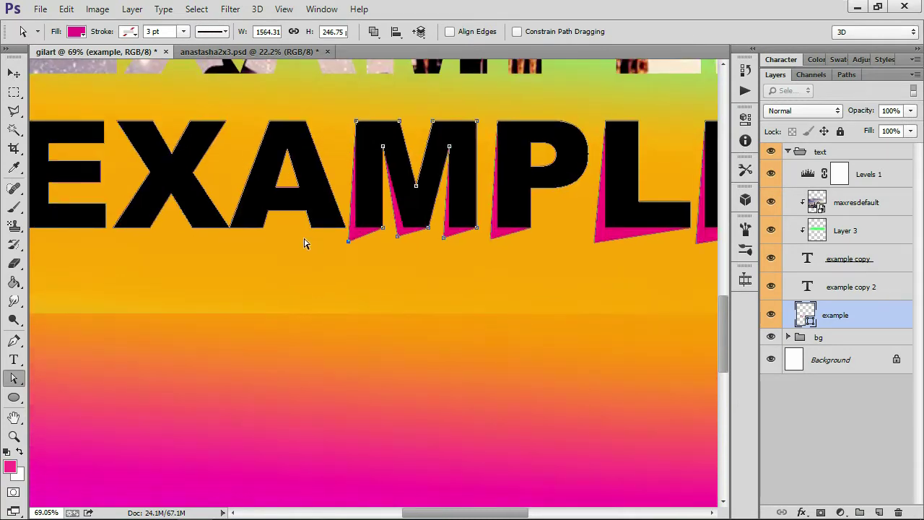
drag(307, 240, 307, 236)
drag(229, 229, 221, 237)
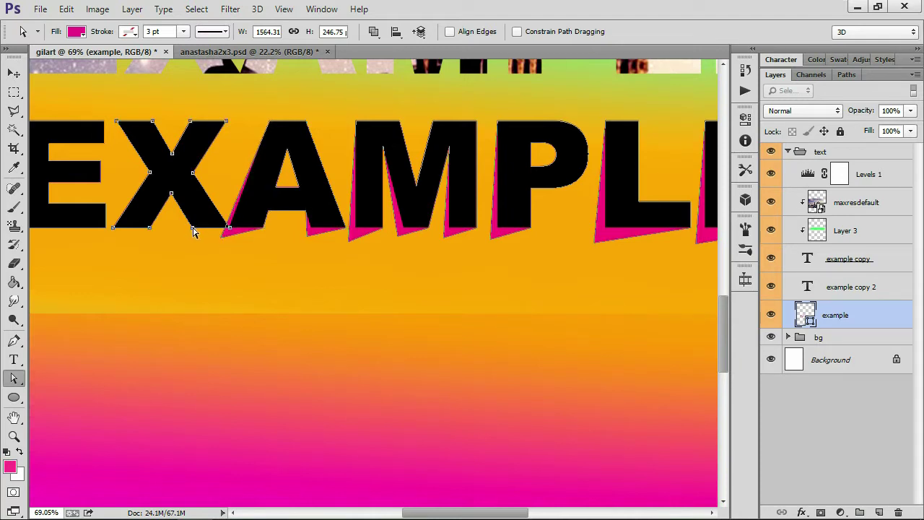
Stretch the X and E shadow corners down-left, then view the whole word
drag(193, 230, 186, 241)
drag(109, 229, 103, 235)
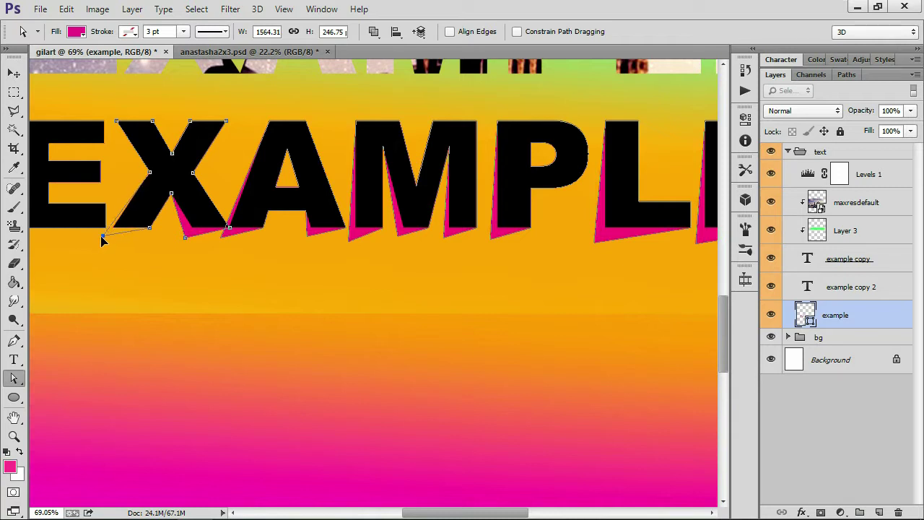
drag(103, 241, 189, 239)
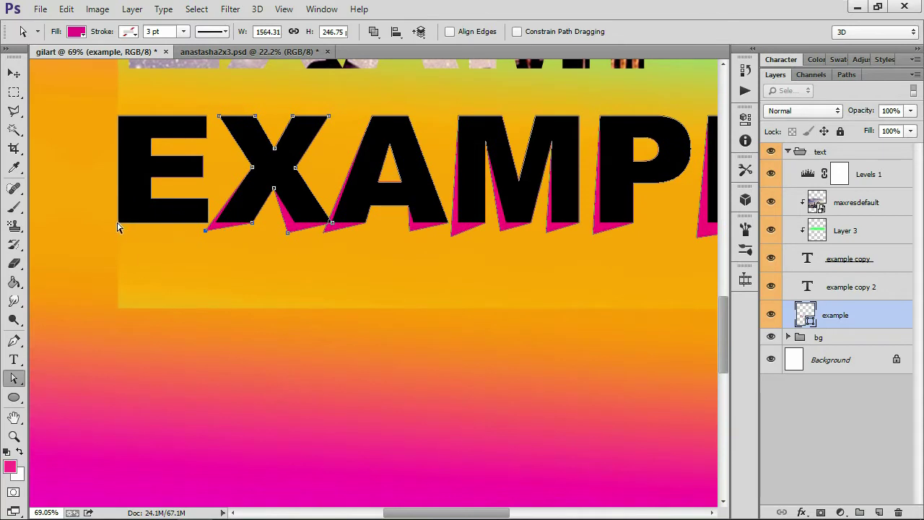
drag(119, 227, 109, 235)
scroll(154, 241, down, 2)
scroll(157, 253, down, 1)
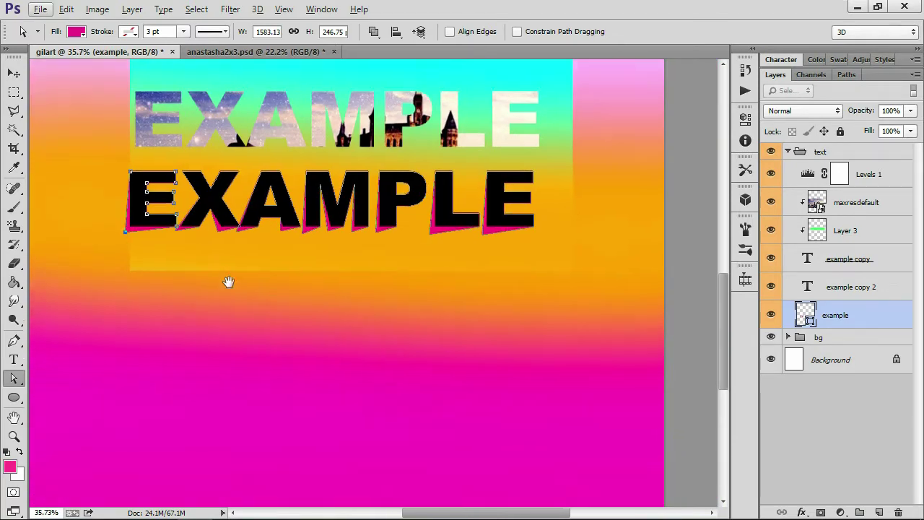
mouse_move(228, 282)
mouse_down()
mouse_move(320, 320)
mouse_move(324, 295)
mouse_up()
click(476, 279)
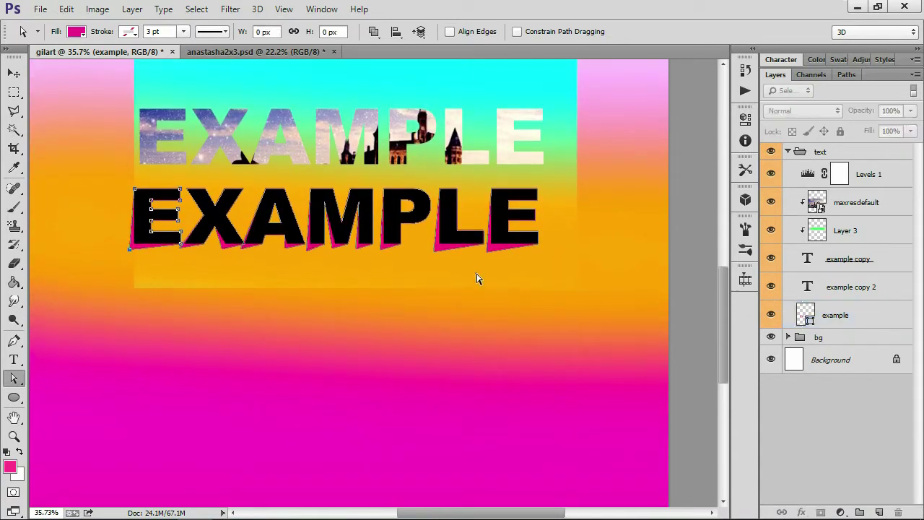
Add Stroke and Drop Shadow (36% opacity, distance 17, spread 8, size 33) to the example layer
click(878, 320)
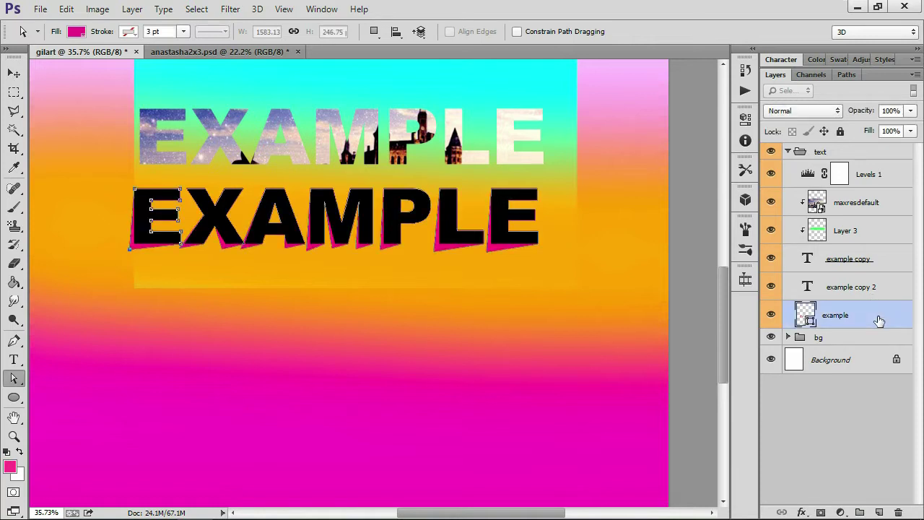
double_click(878, 320)
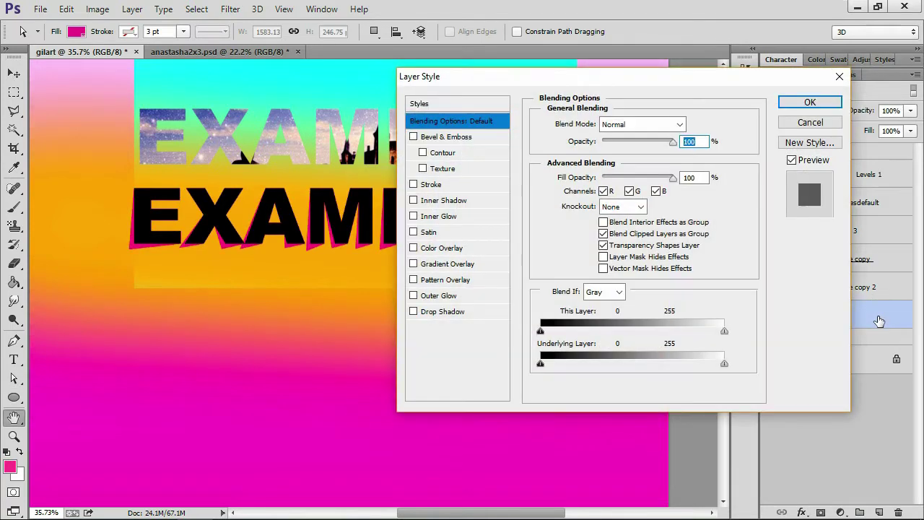
click(437, 186)
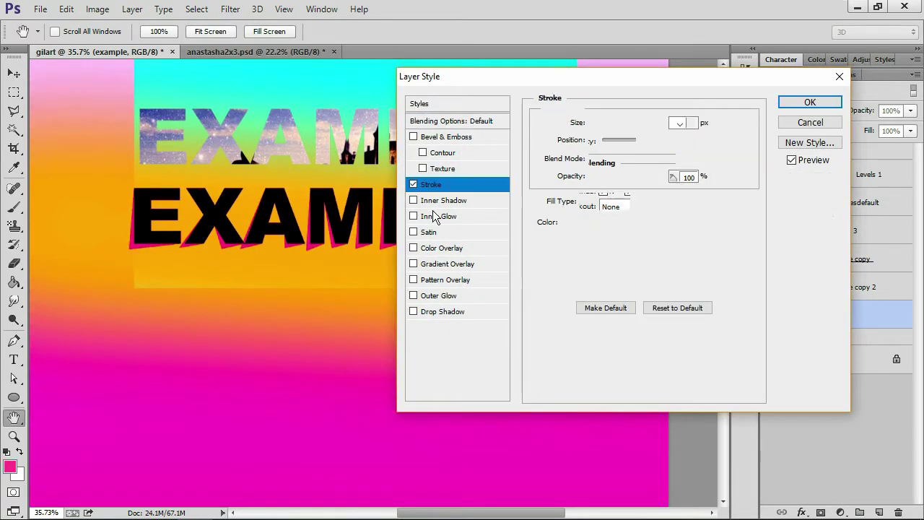
click(444, 314)
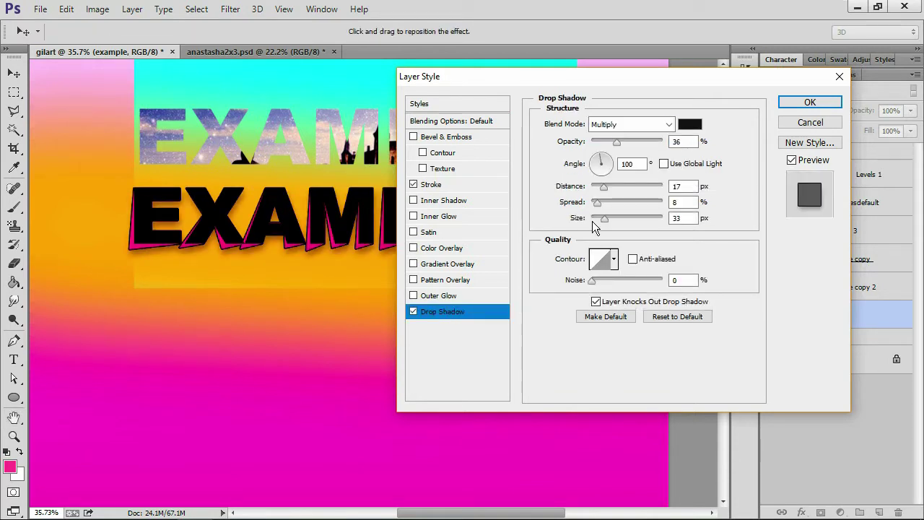
click(819, 105)
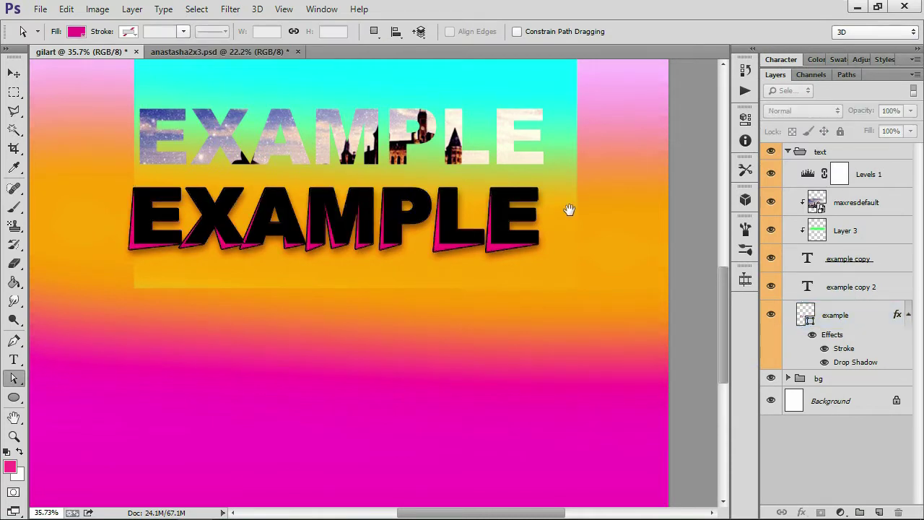
scroll(520, 282, down, 2)
scroll(516, 234, down, 1)
scroll(515, 231, up, 2)
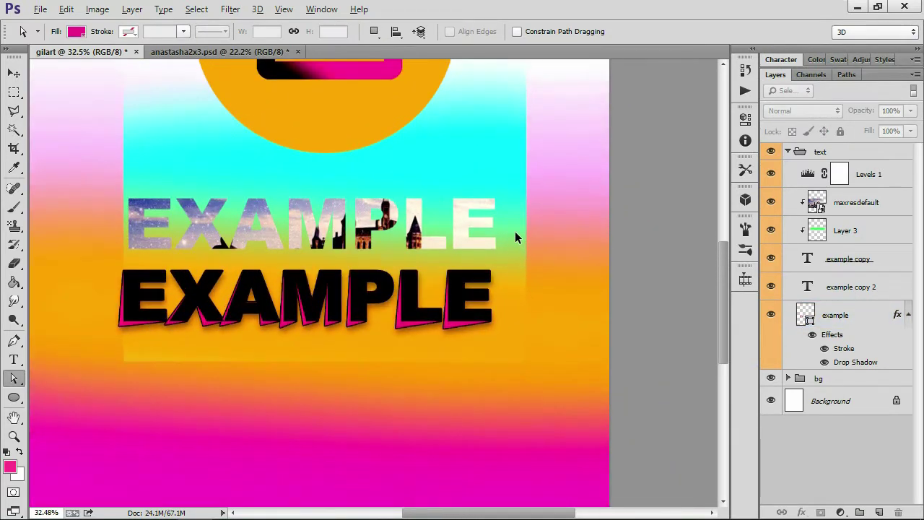
scroll(515, 231, up, 1)
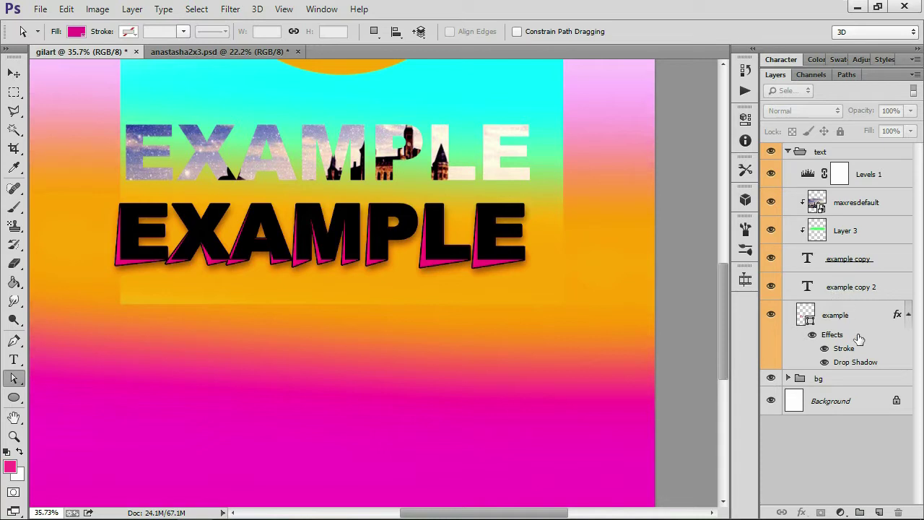
Select the example copy, maxresdefault and Layer 3 layers together
click(861, 296)
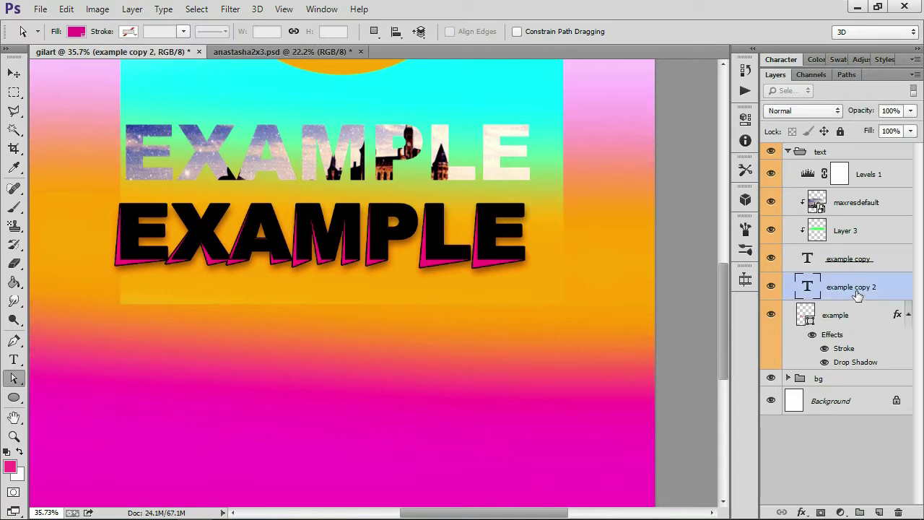
click(874, 256)
shift+click(884, 203)
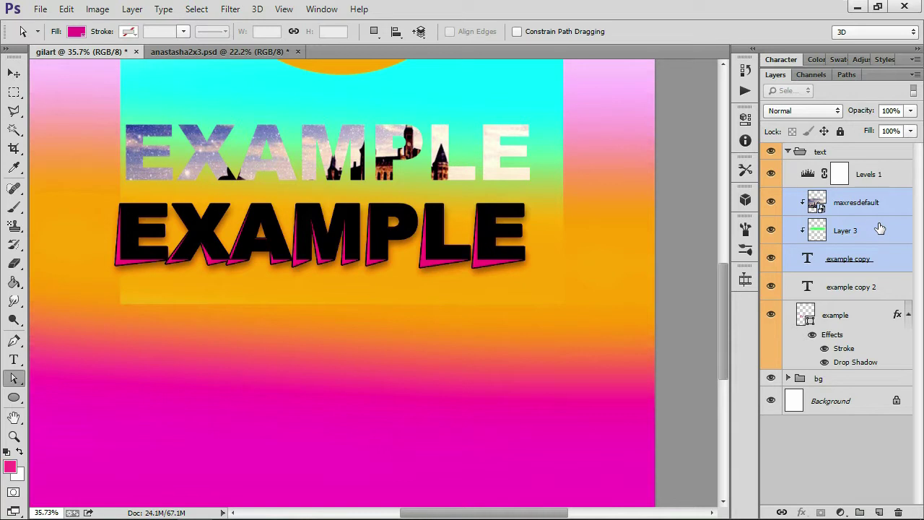
Merge the selected image-filled text layers and toggle their visibility
right_click(864, 224)
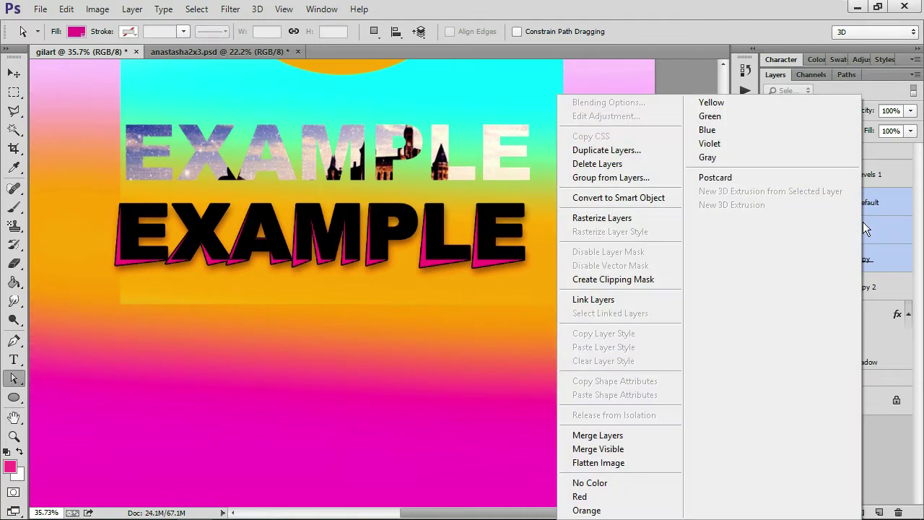
click(641, 435)
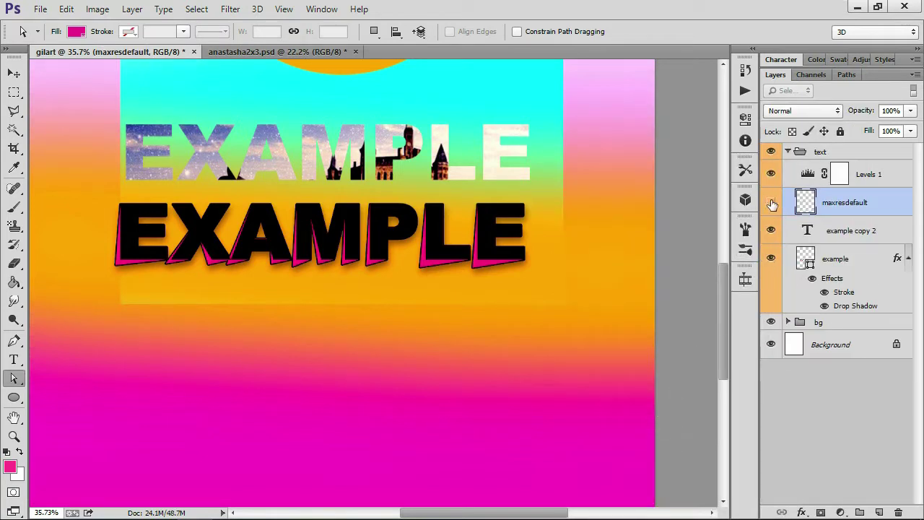
click(772, 203)
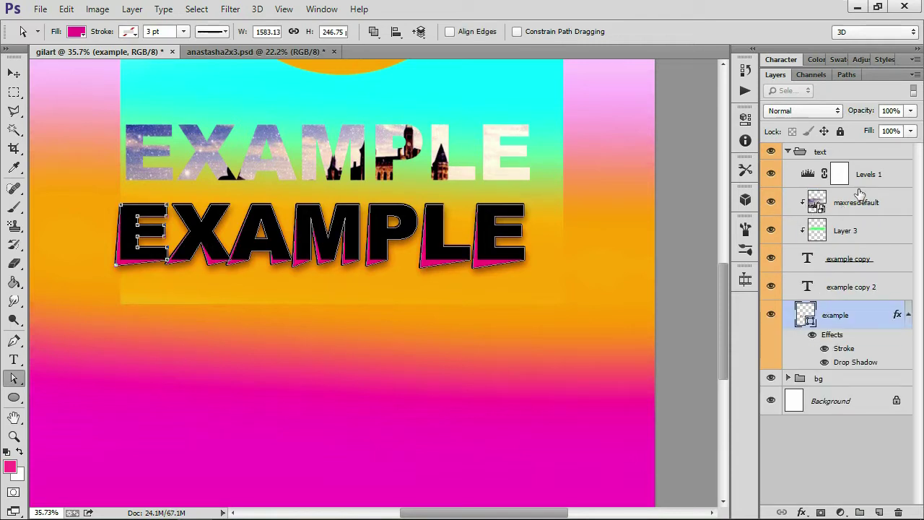
Convert layers Levels 1 through example copy into a single smart object
click(874, 262)
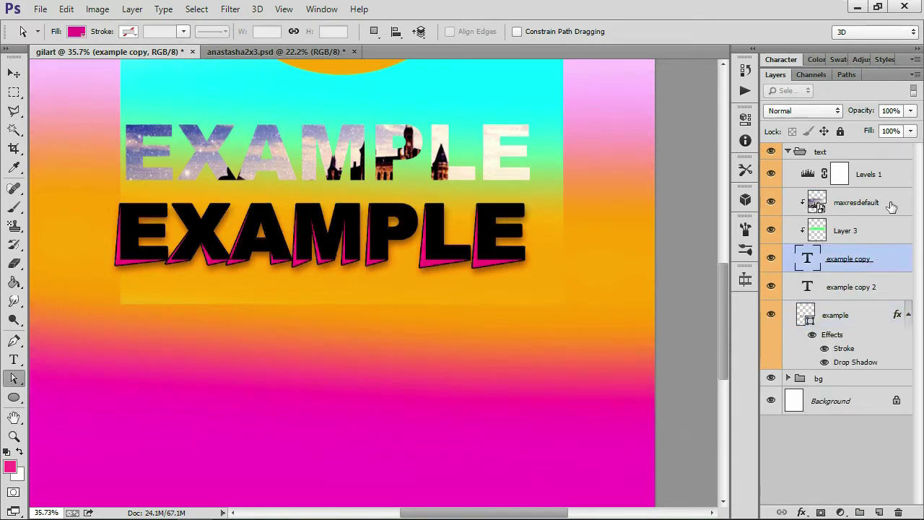
shift+click(889, 184)
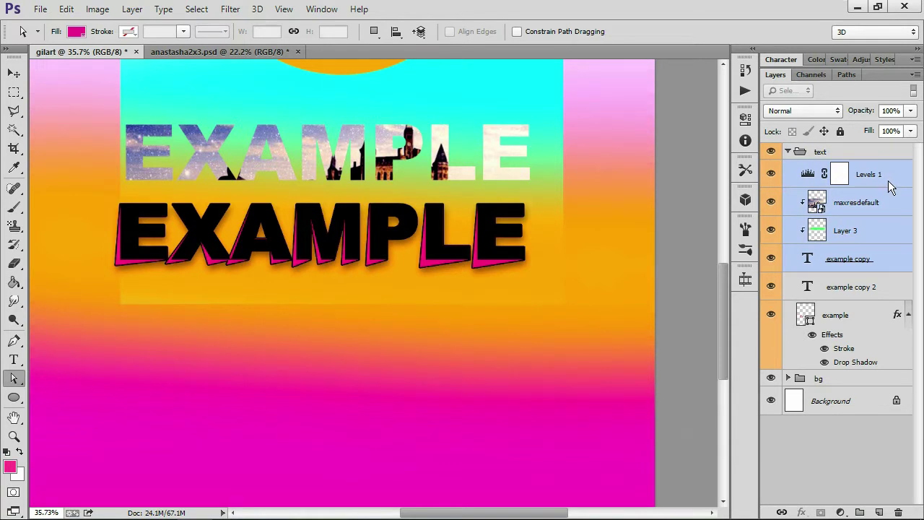
right_click(889, 181)
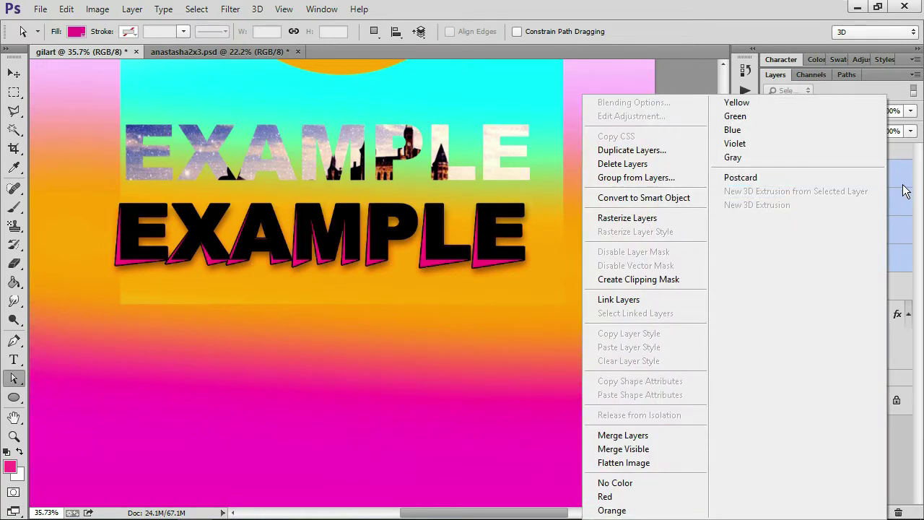
click(906, 188)
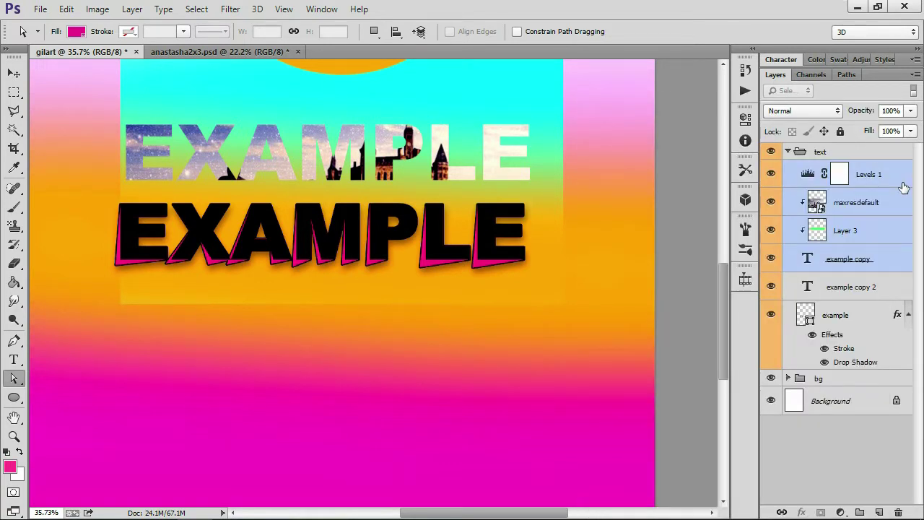
right_click(903, 187)
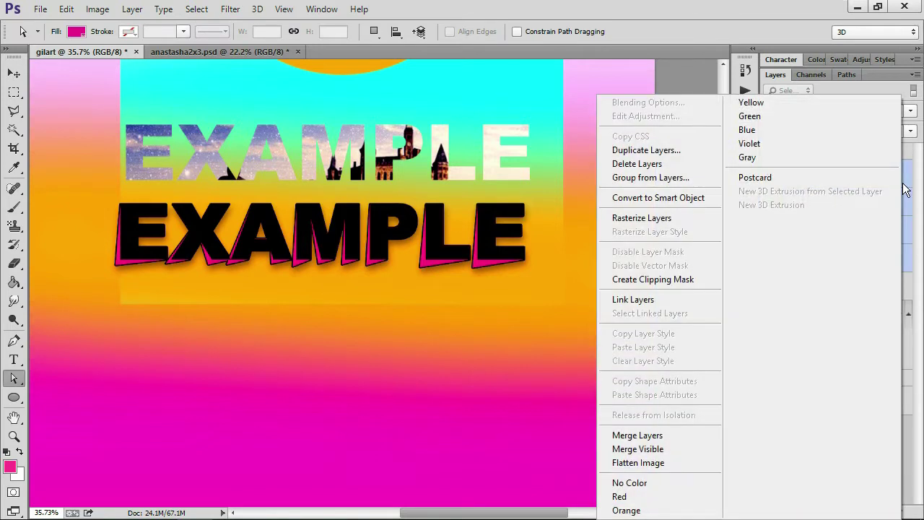
click(699, 199)
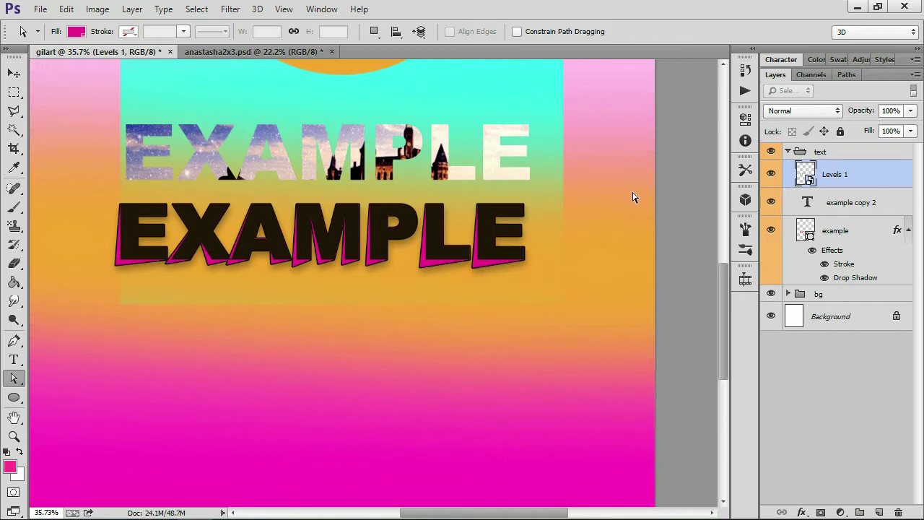
Nudge the image-filled EXAMPLE up, then scale it down and undo the scaling
key(v)
mouse_move(530, 167)
mouse_down()
mouse_move(526, 145)
mouse_move(535, 148)
mouse_up()
key(ctrl+t)
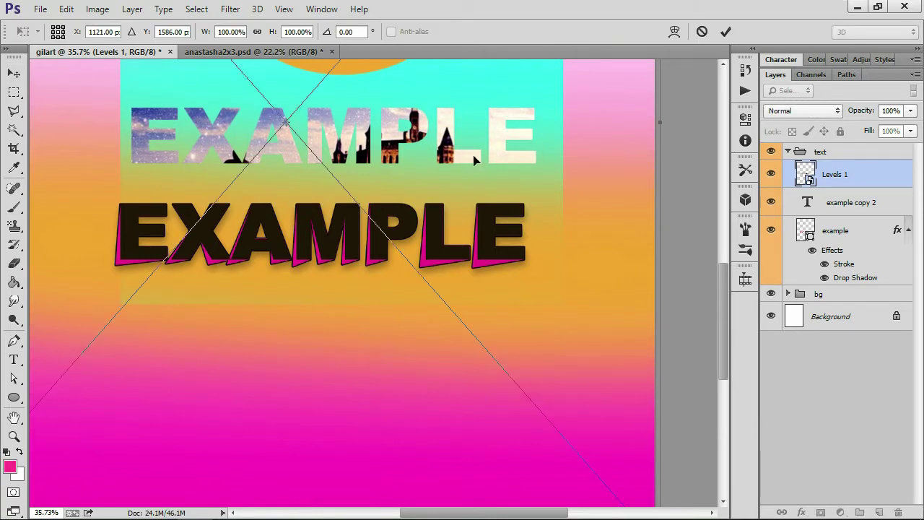
scroll(506, 163, down, 5)
scroll(474, 166, up, 1)
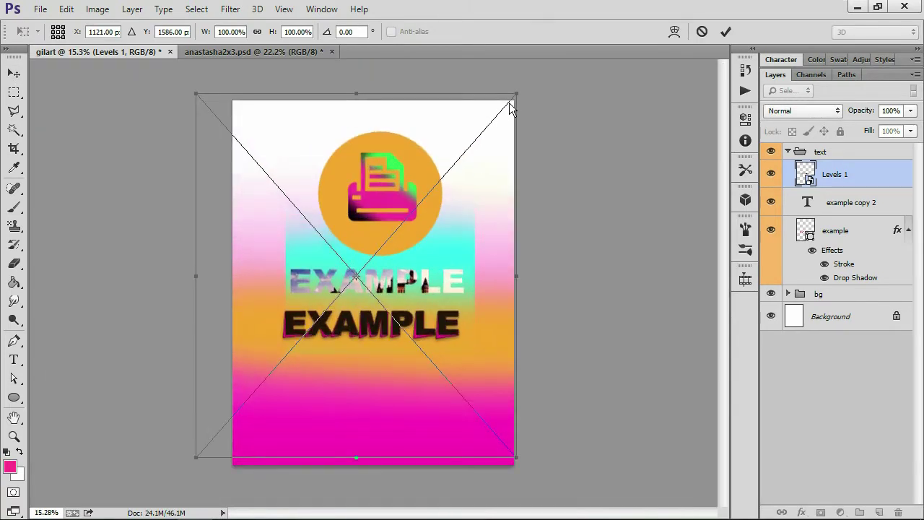
mouse_move(516, 92)
mouse_down()
mouse_move(588, 90)
mouse_move(414, 307)
mouse_up()
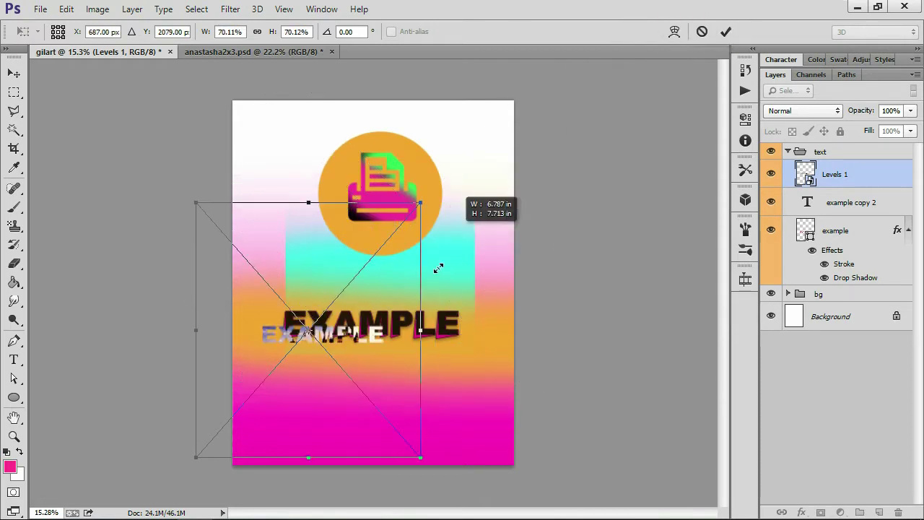
drag(332, 365, 374, 291)
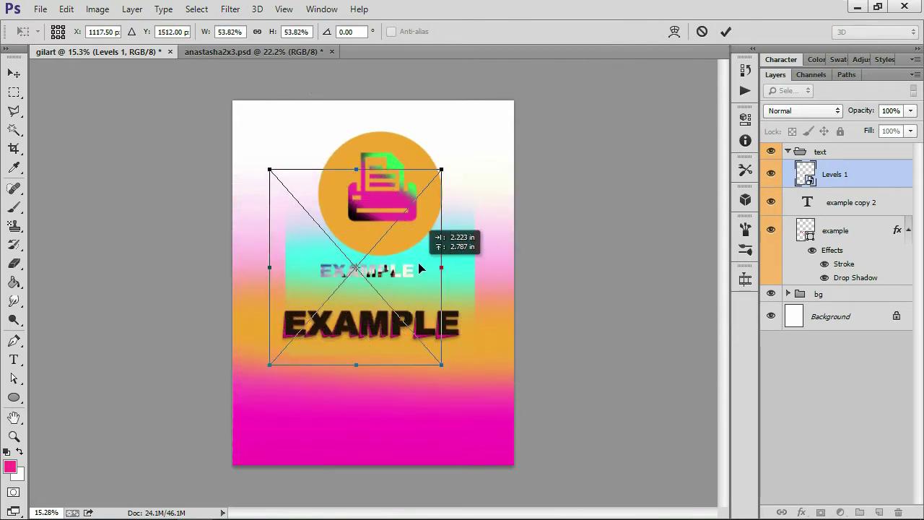
key(Return)
key(ctrl+z)
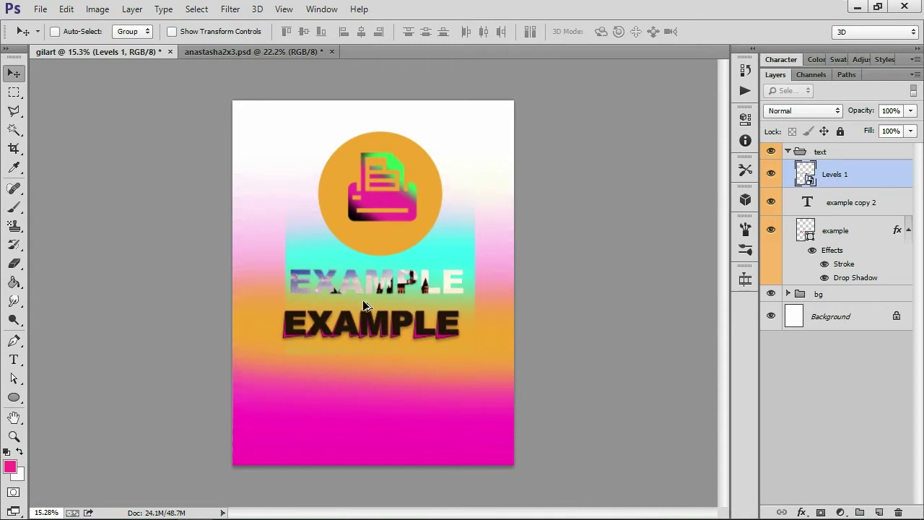
scroll(462, 321, up, 3)
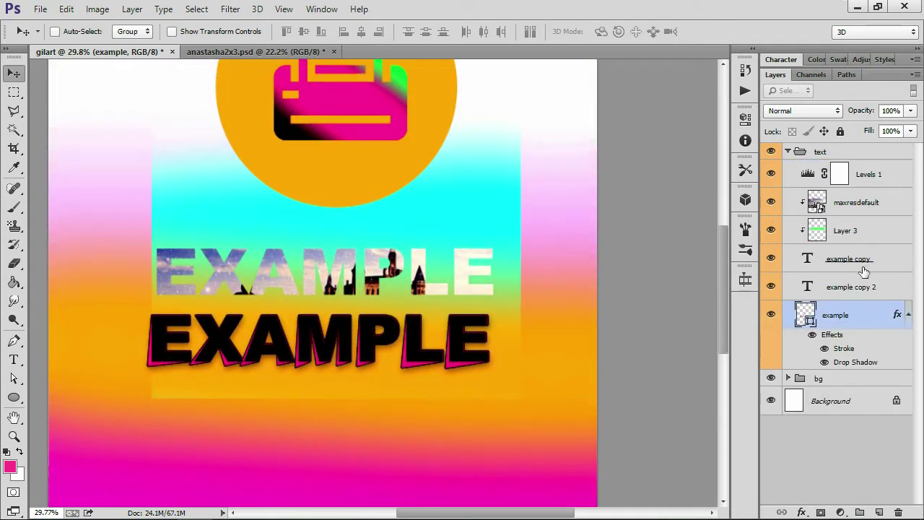
click(872, 258)
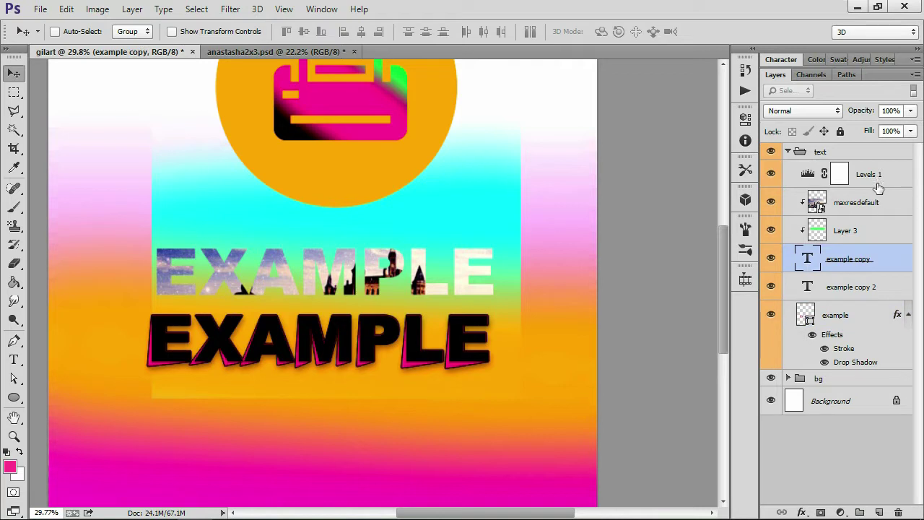
shift+click(878, 183)
key(ctrl+e)
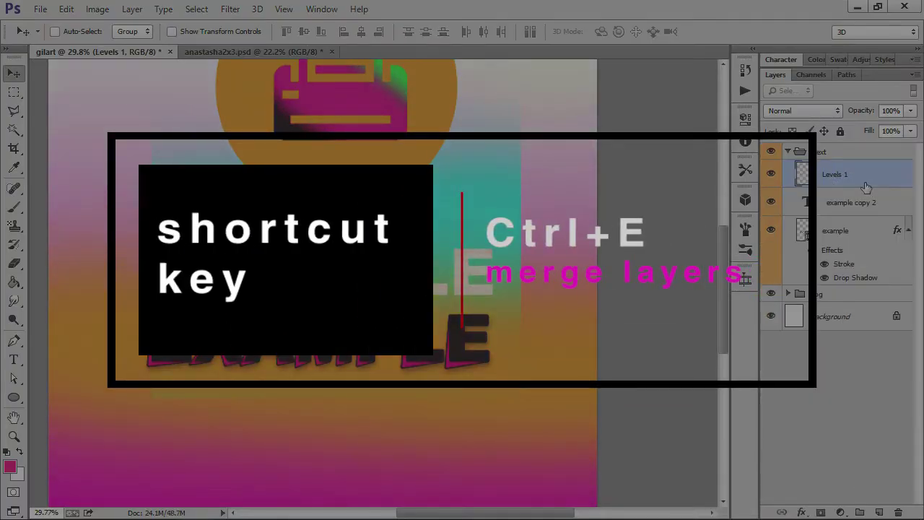
key(ctrl+t)
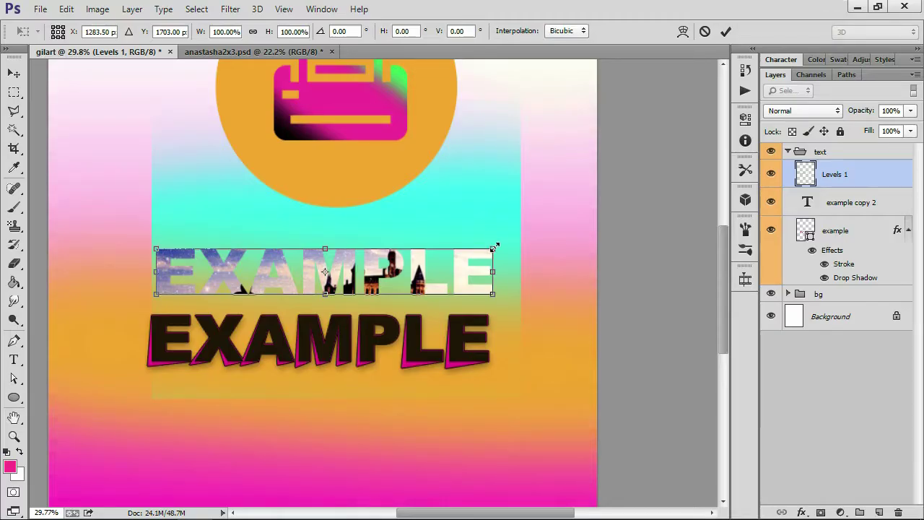
drag(495, 247, 278, 264)
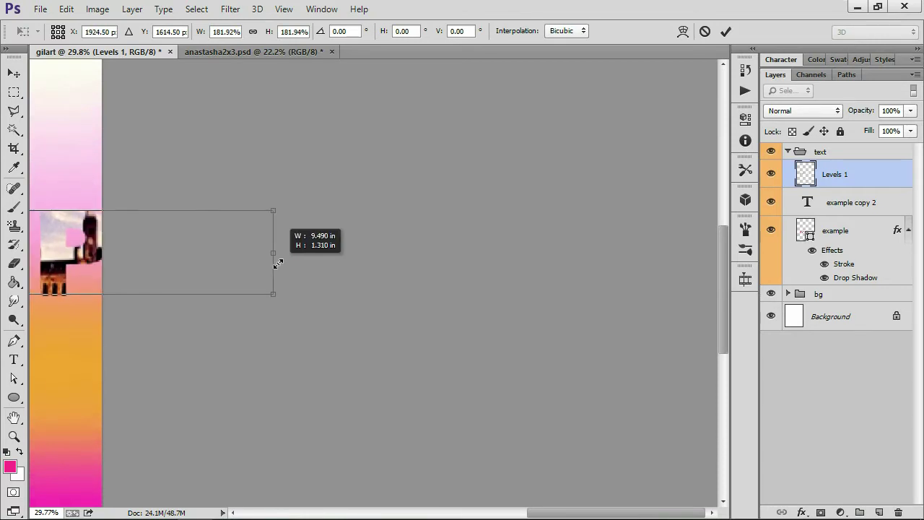
key(Return)
drag(72, 265, 509, 226)
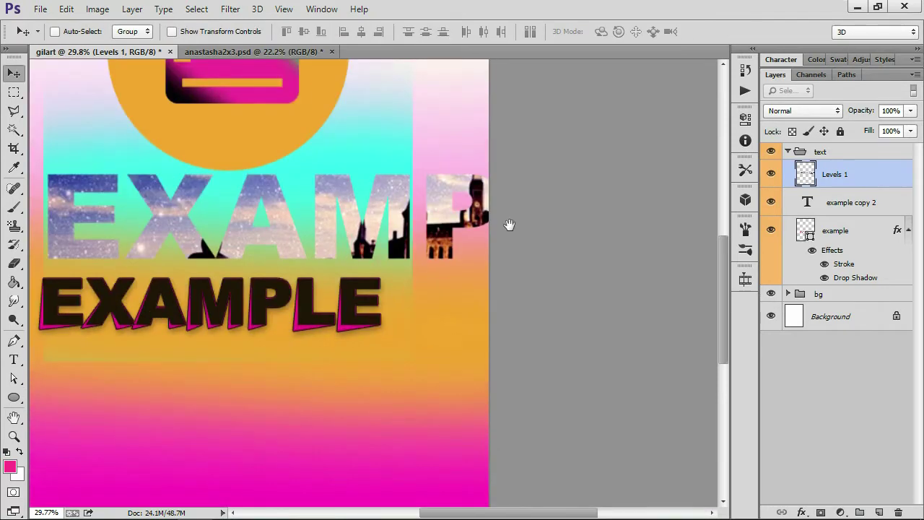
key(ctrl+z)
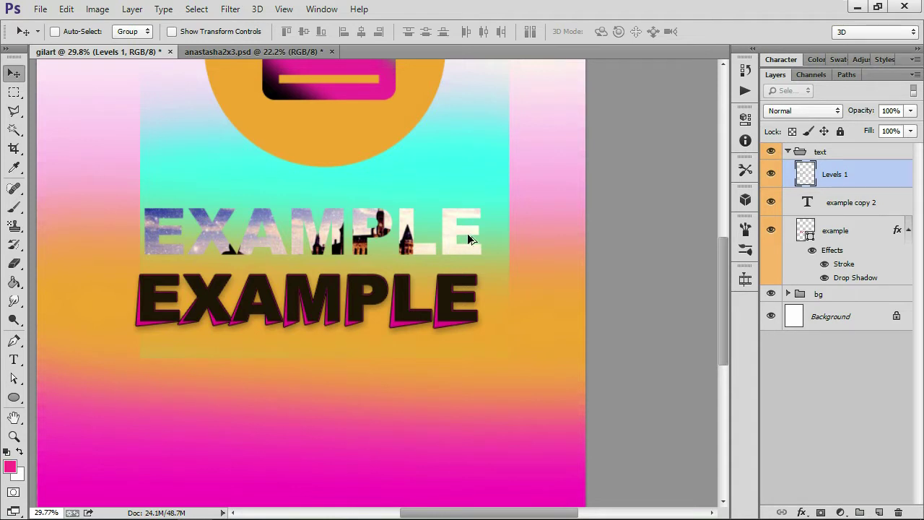
key(ctrl+alt+z)
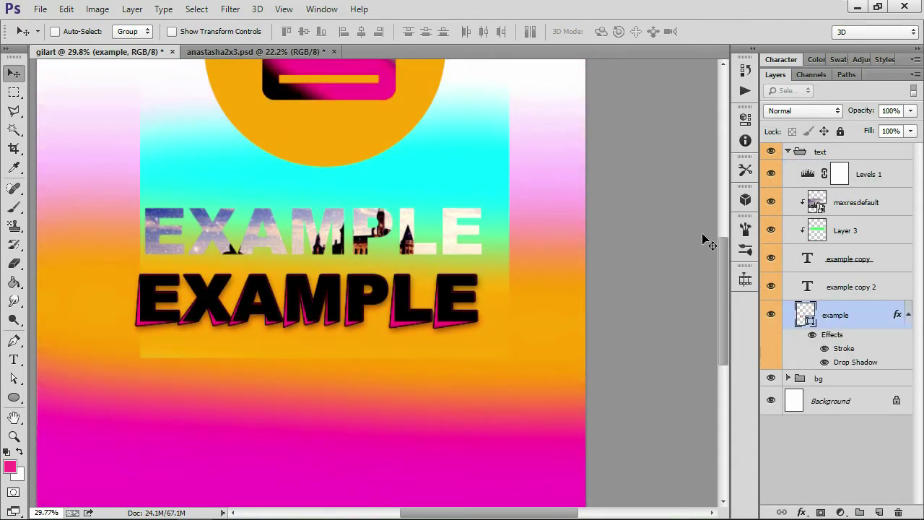
Select the example copy text layer and open its layer context menu
right_click(870, 317)
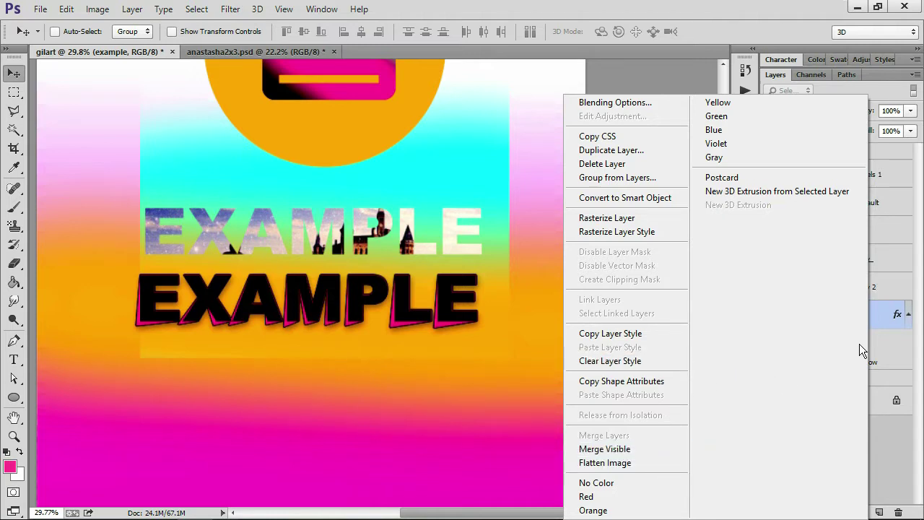
click(887, 325)
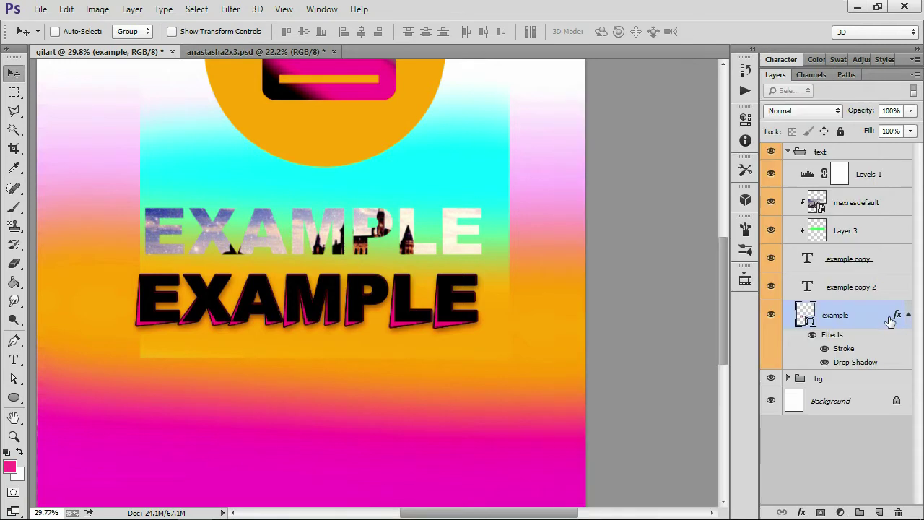
click(865, 288)
click(862, 312)
right_click(863, 272)
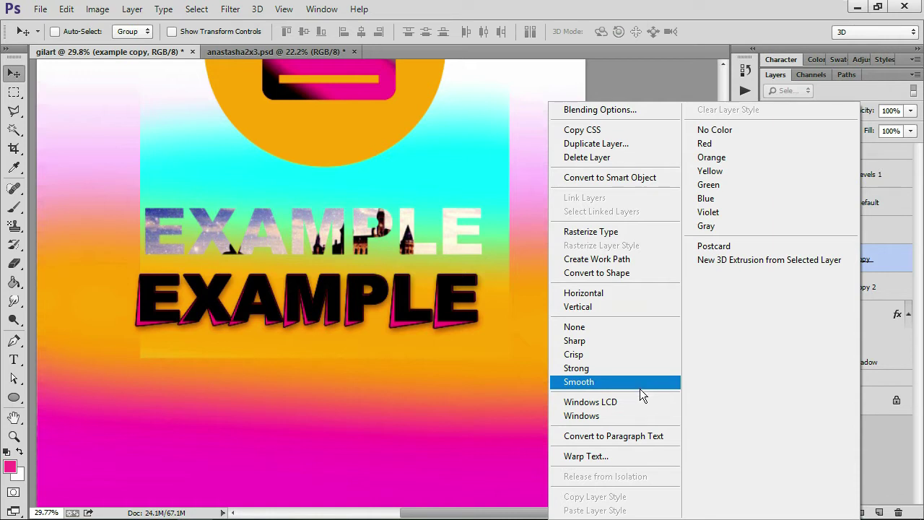
Warp the example copy text with style Arc Upper and Bend +24%
click(635, 461)
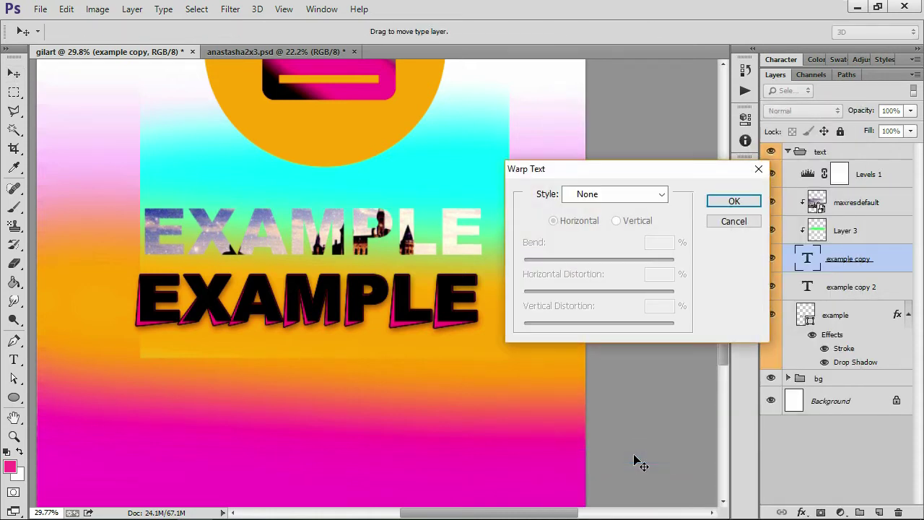
click(644, 195)
click(629, 239)
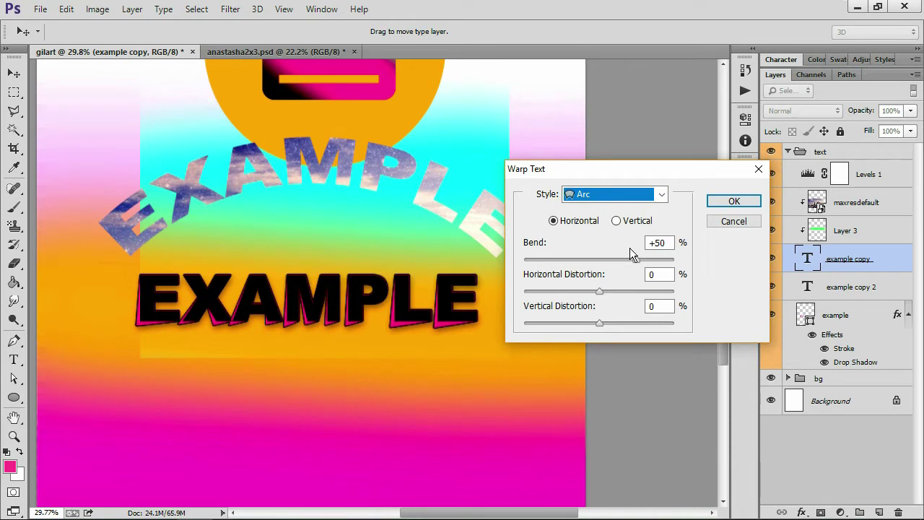
drag(636, 259, 617, 261)
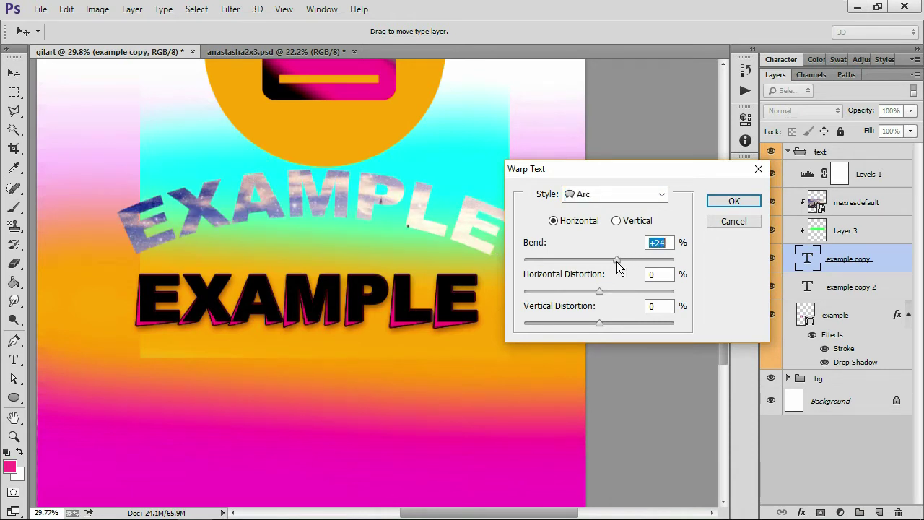
mouse_move(617, 262)
mouse_down()
mouse_move(605, 265)
mouse_move(621, 271)
mouse_up()
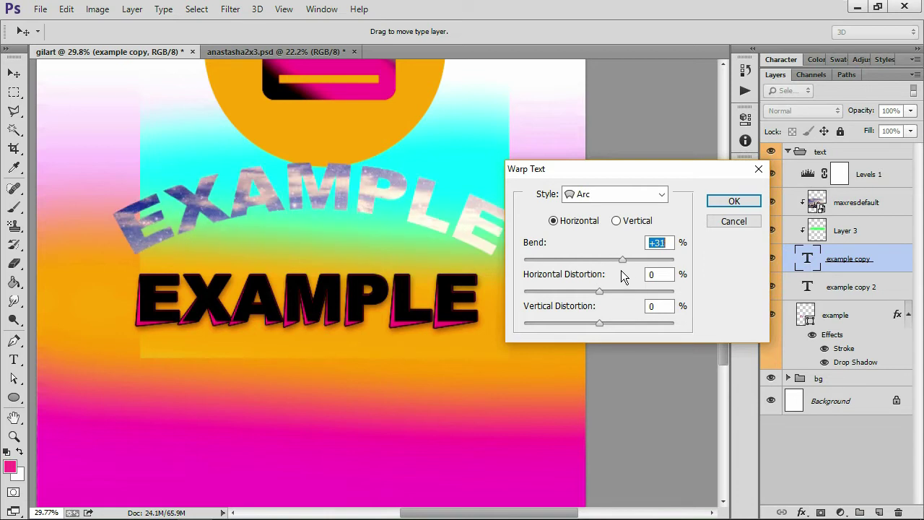
click(611, 195)
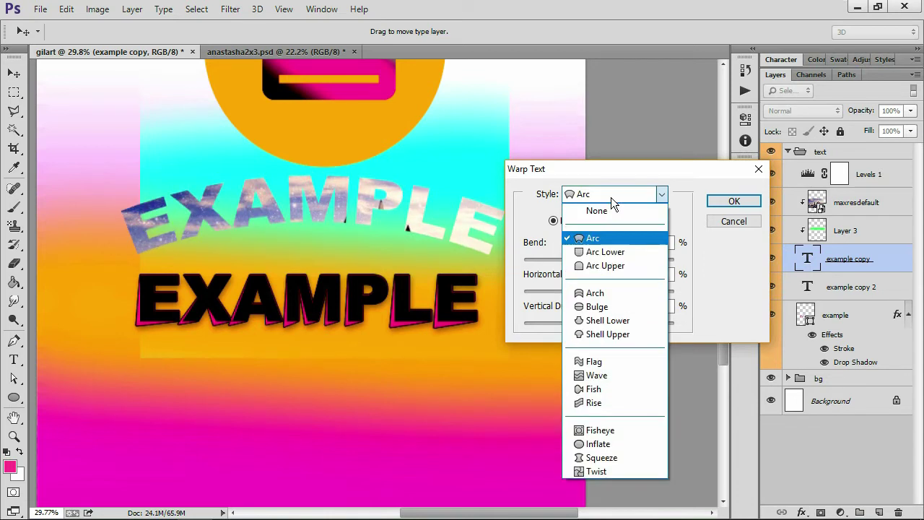
click(612, 265)
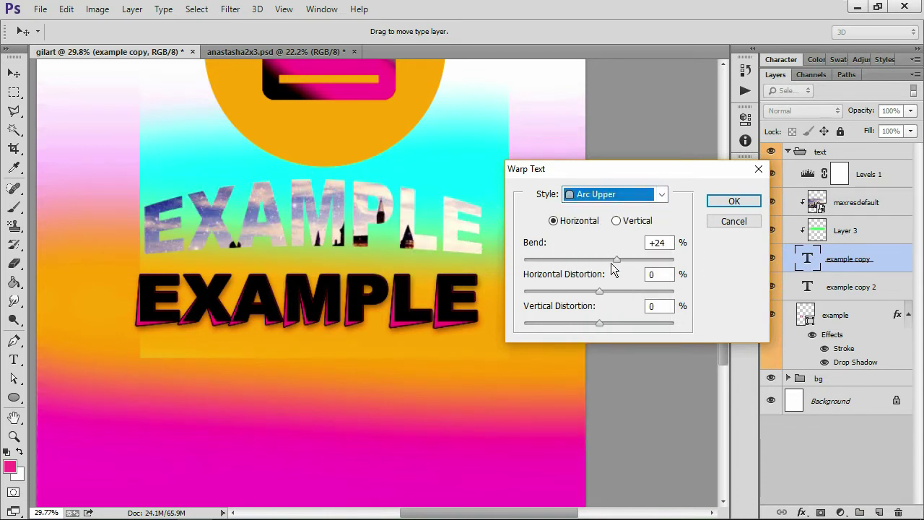
click(749, 206)
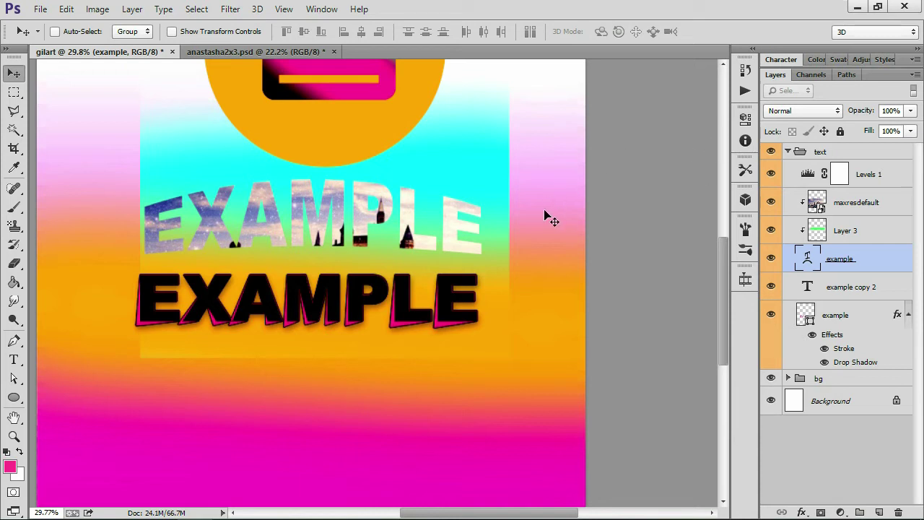
scroll(310, 282, up, 3)
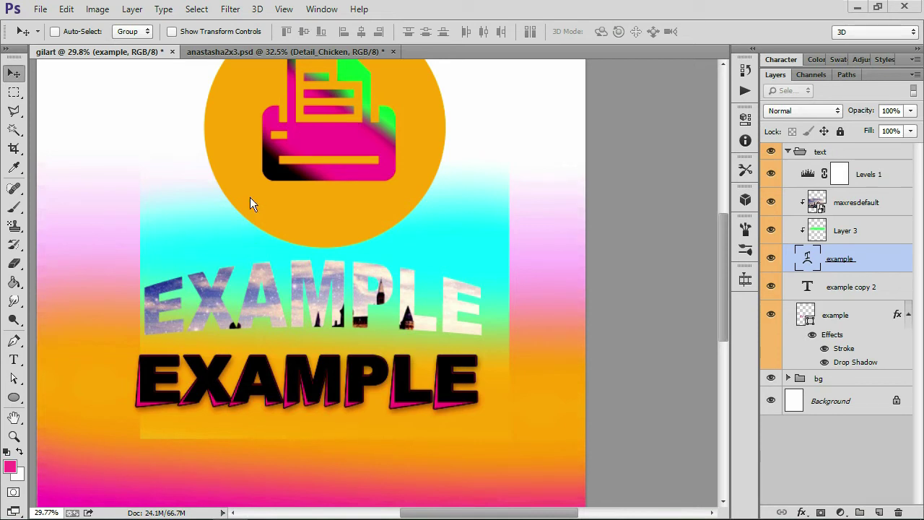
In anastasha2x3.psd, nudge the ANASTASHA INASAL logo group into place
click(252, 55)
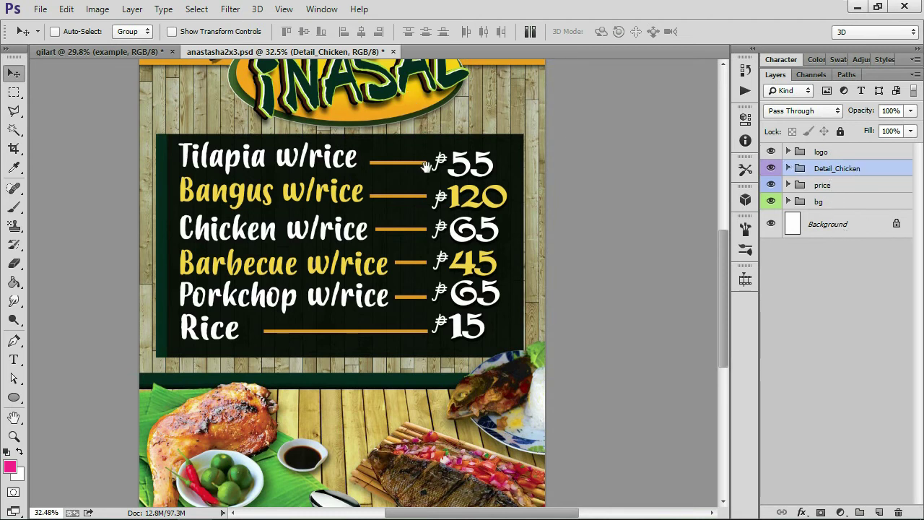
drag(433, 161, 432, 268)
click(831, 150)
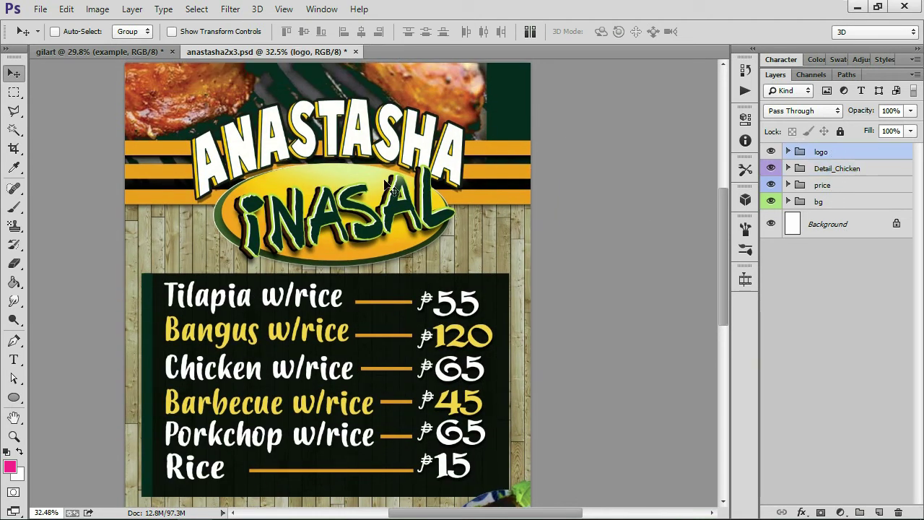
drag(376, 179, 380, 160)
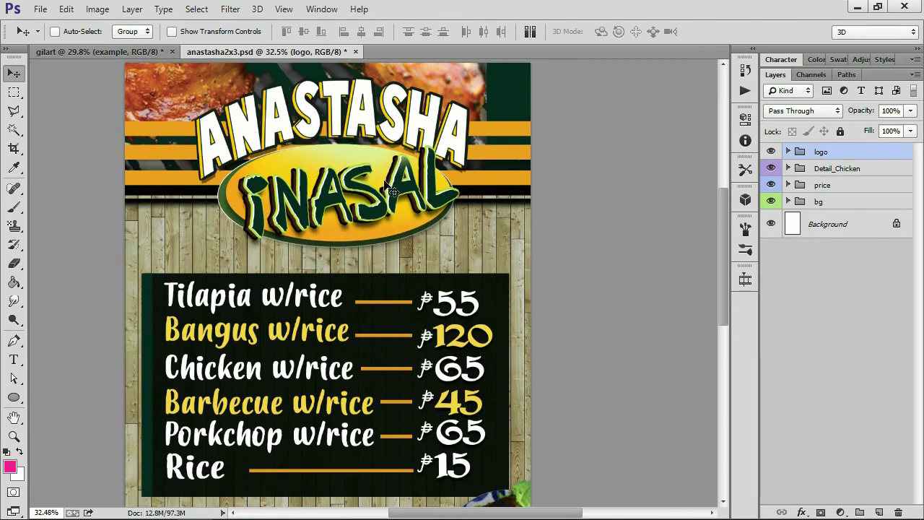
drag(366, 204, 399, 186)
ctrl+click(399, 187)
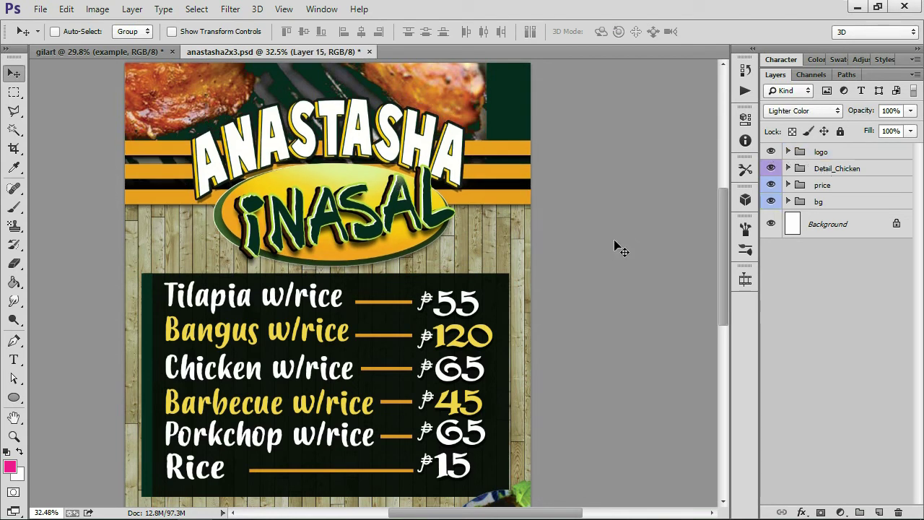
Move the price menu board group to sit just below the logo
click(846, 186)
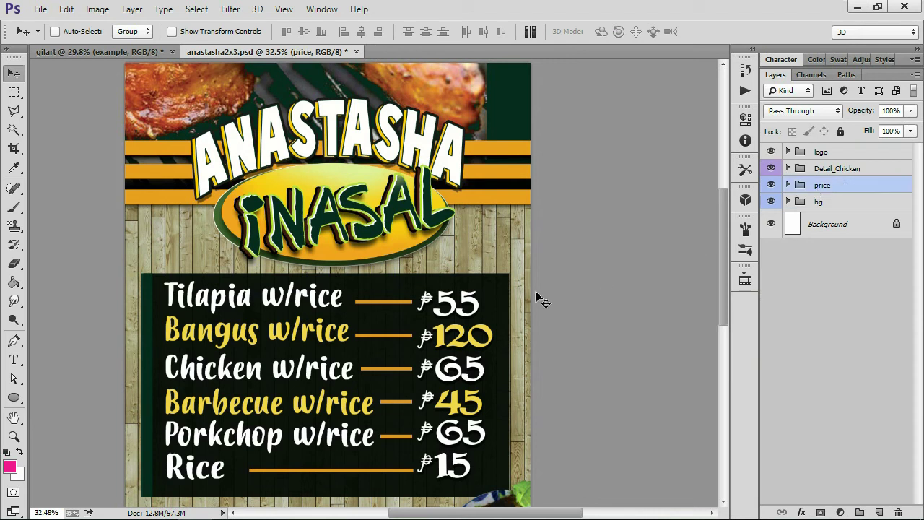
mouse_move(417, 304)
mouse_down()
mouse_move(408, 362)
mouse_move(405, 353)
mouse_up()
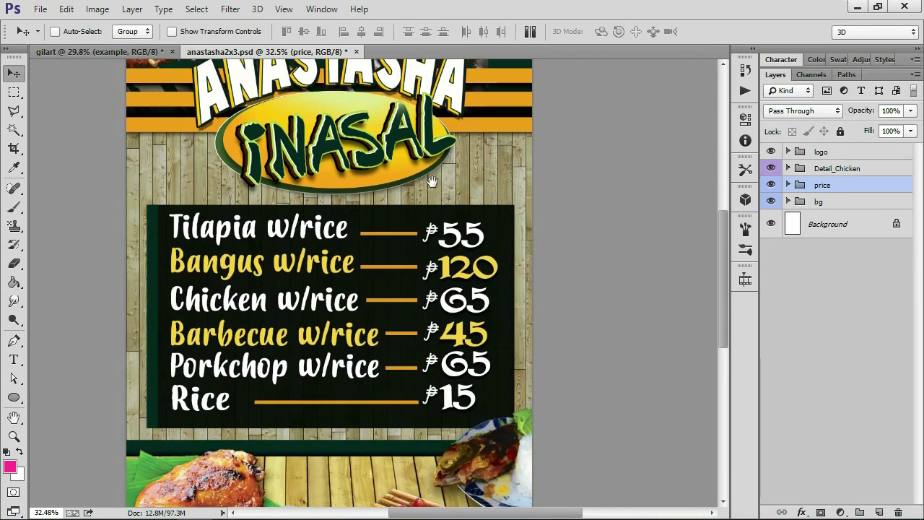
scroll(433, 275, down, 4)
mouse_move(451, 238)
mouse_down()
mouse_move(479, 158)
mouse_move(409, 145)
mouse_move(403, 160)
mouse_up()
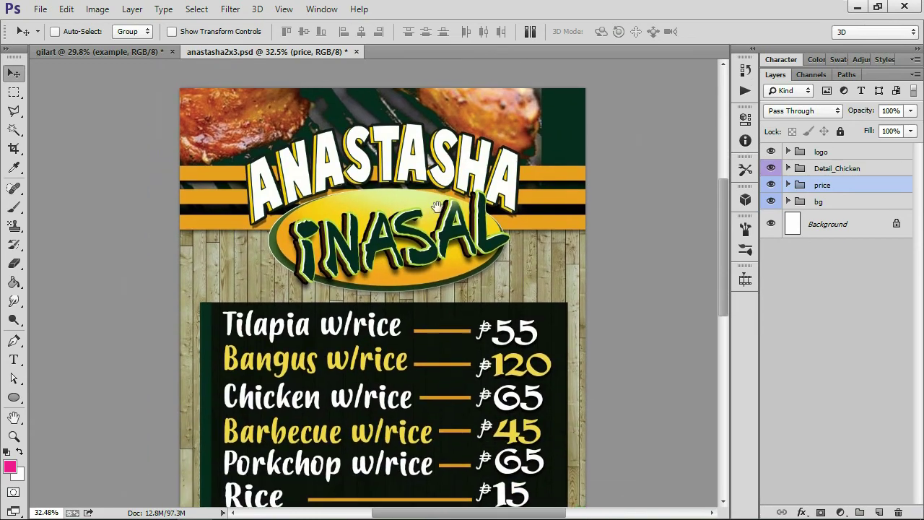